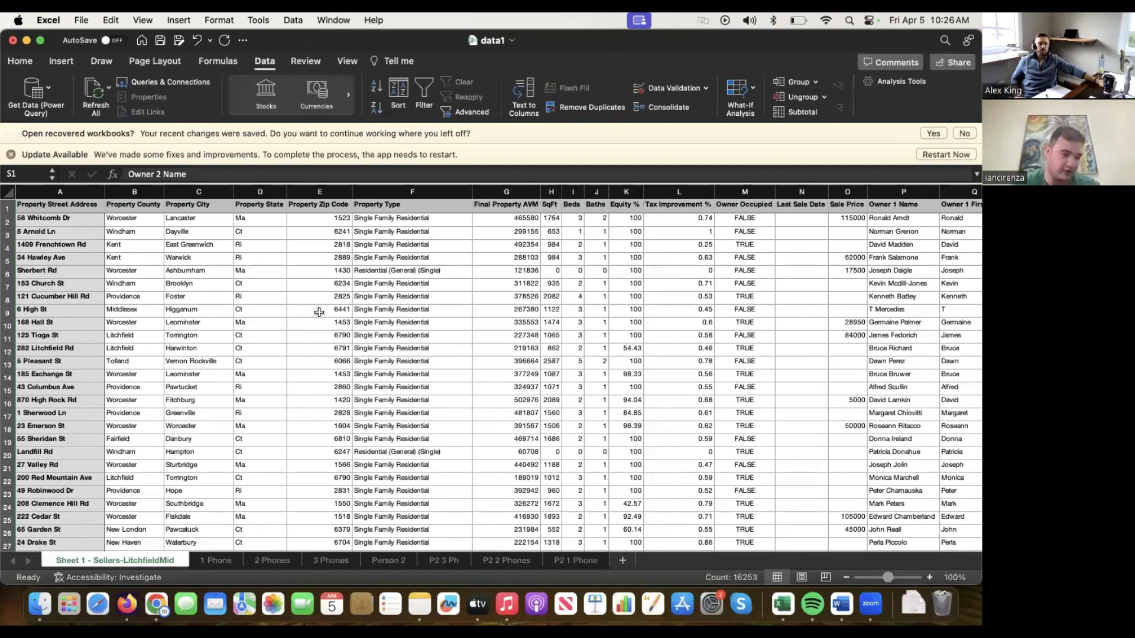
Look through the seller list from its first to its last row and across the owner and phone columns.
scroll(319, 312, "down", 20)
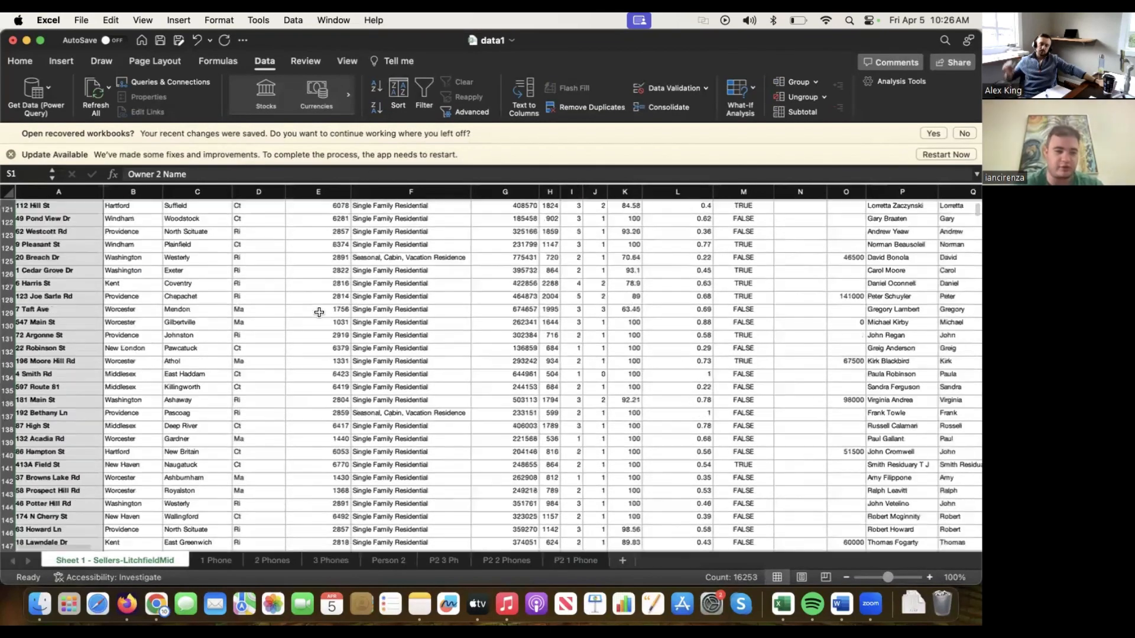
left_click_drag(973, 214, 971, 585)
scroll(674, 453, "down", 1)
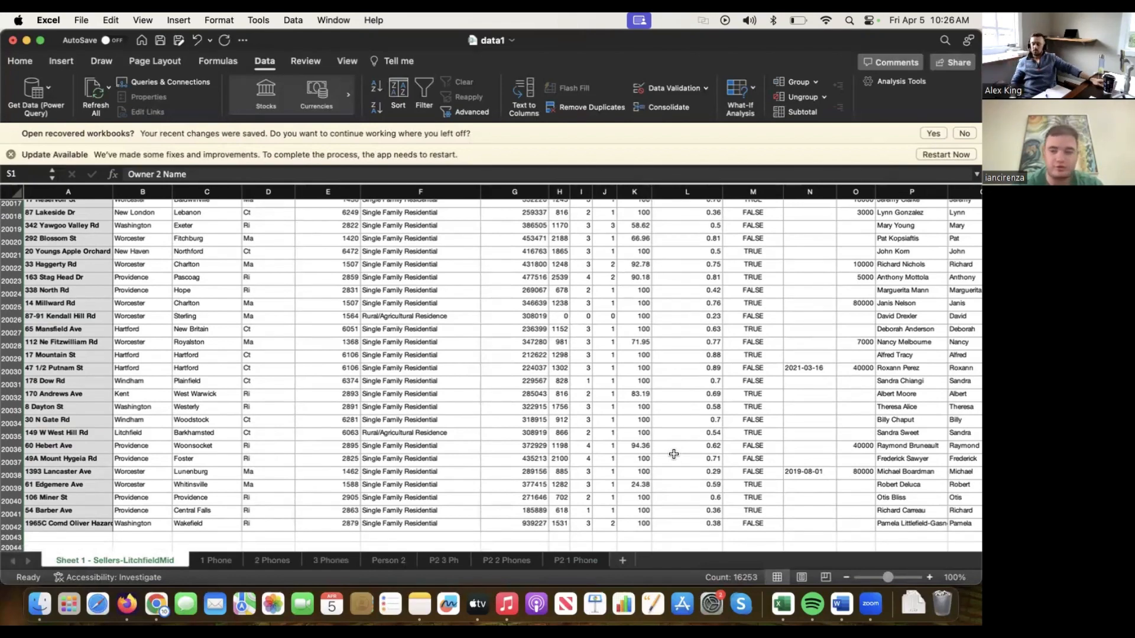
scroll(674, 454, "up", 20)
left_click_drag(975, 542, 974, 201)
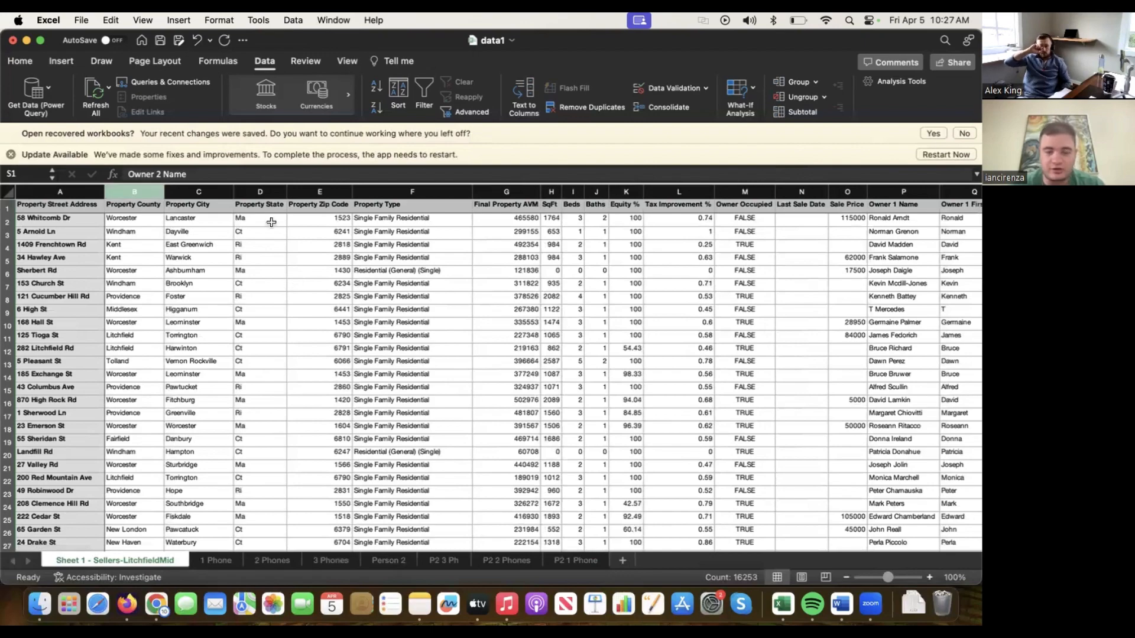
scroll(271, 221, "right", 15)
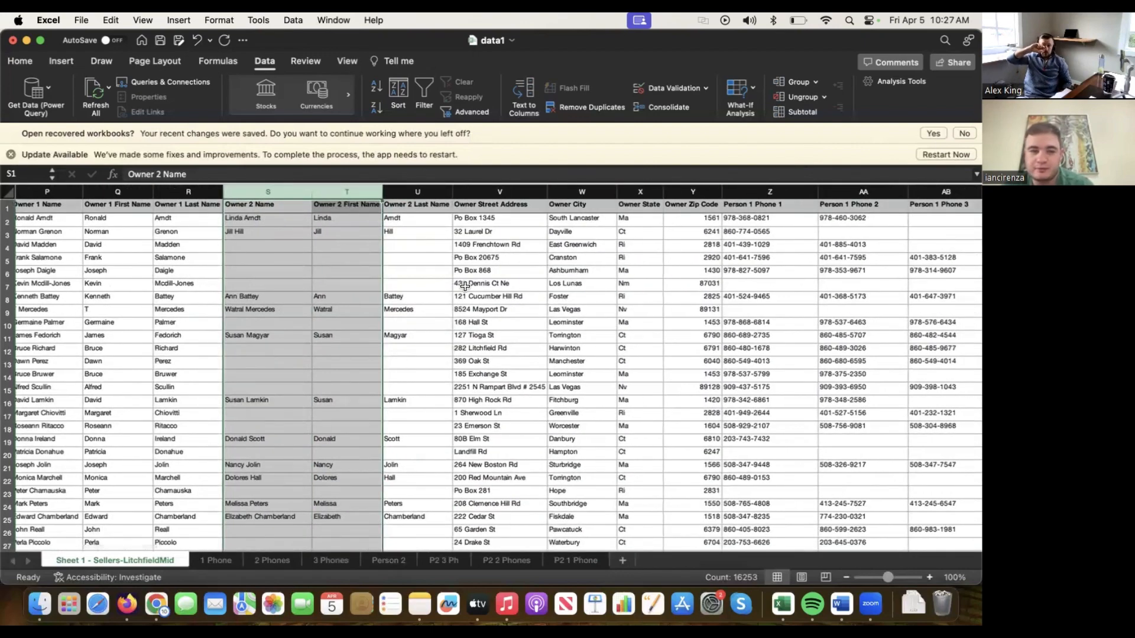
scroll(465, 286, "left", 15)
left_click(94, 190)
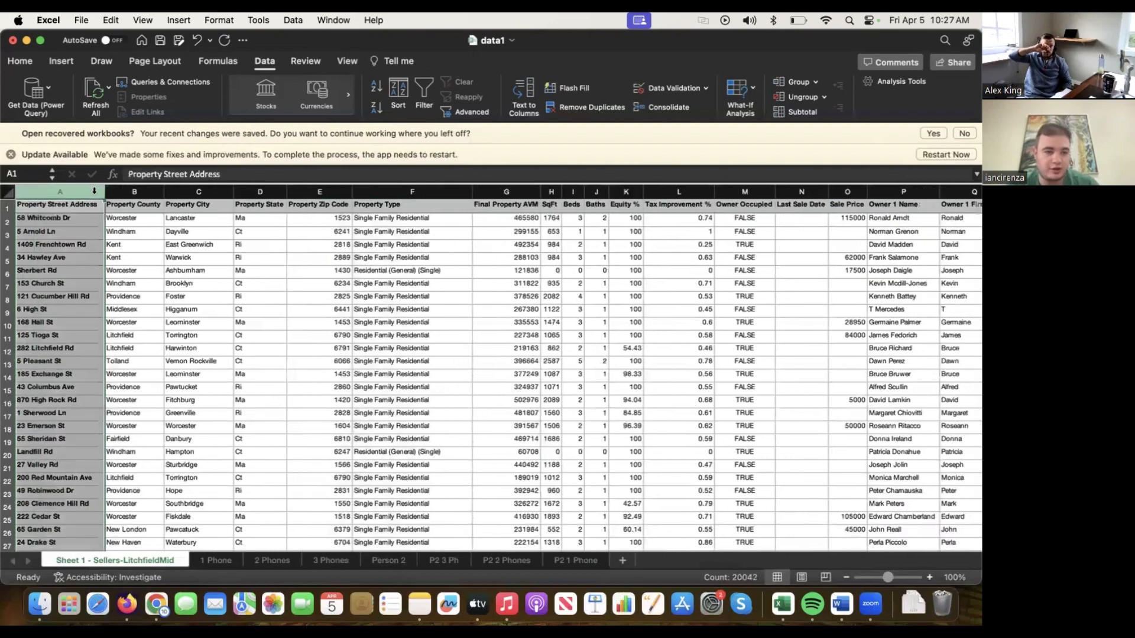
left_click_drag(105, 190, 59, 189)
left_click(93, 191)
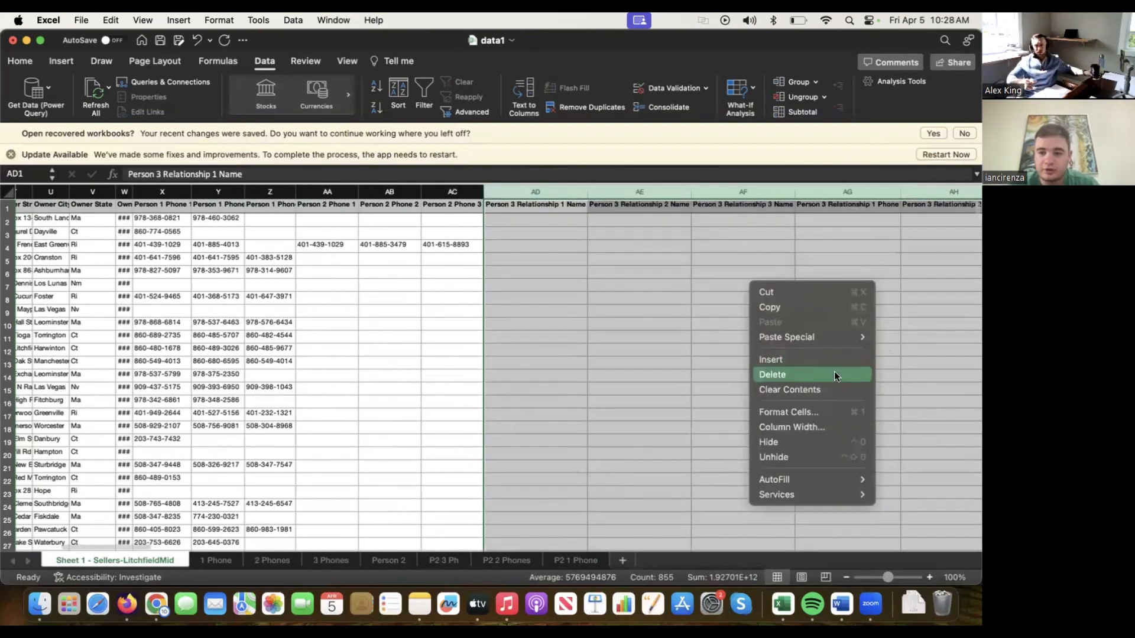
Delete all the Person 3 relationship name, phone and address columns that follow the Person 2 Phone 3 column.
left_click(768, 374)
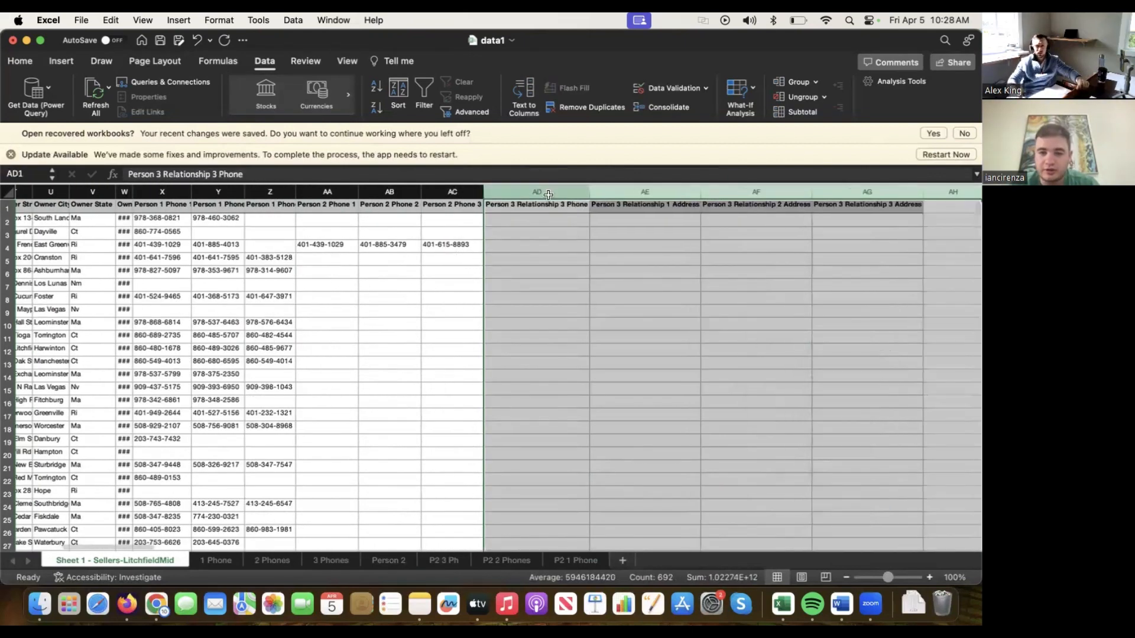
right_click(842, 192)
left_click(864, 283)
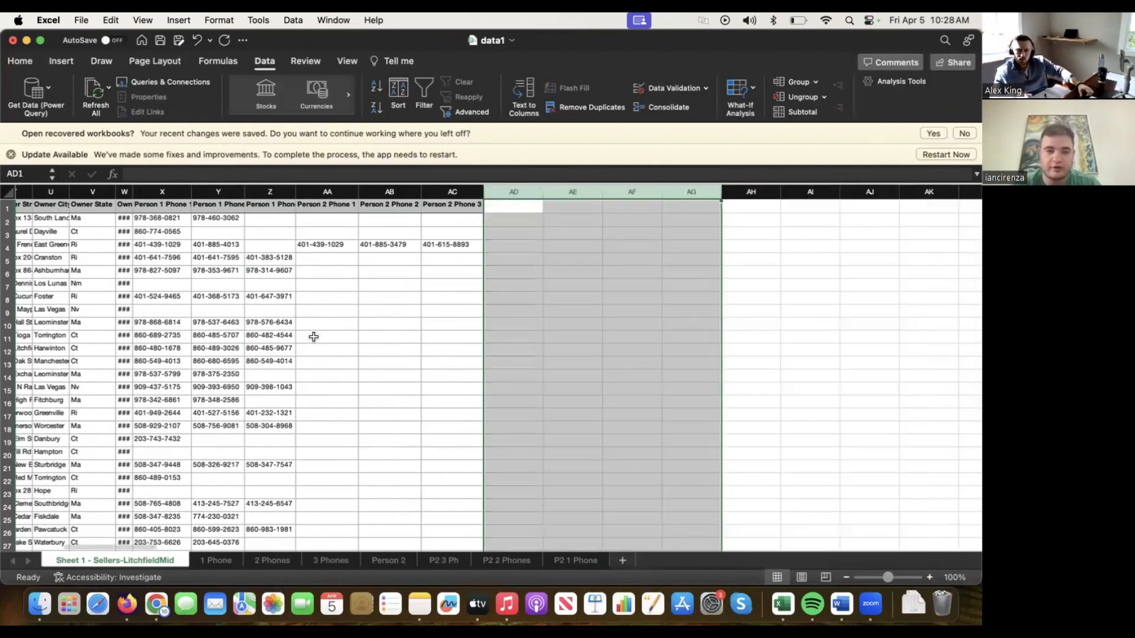
Copy all data columns of the seller sheet, A through AC, from Property Street Address to Person 2 Phone 3.
scroll(313, 336, "left", 10)
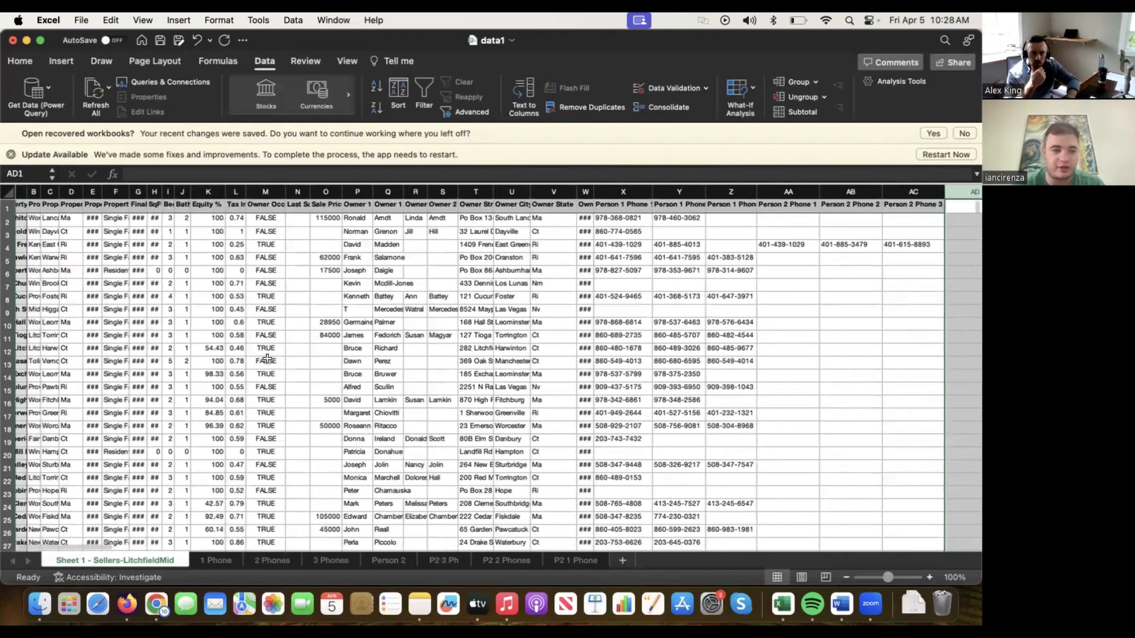
scroll(267, 358, "left", 2)
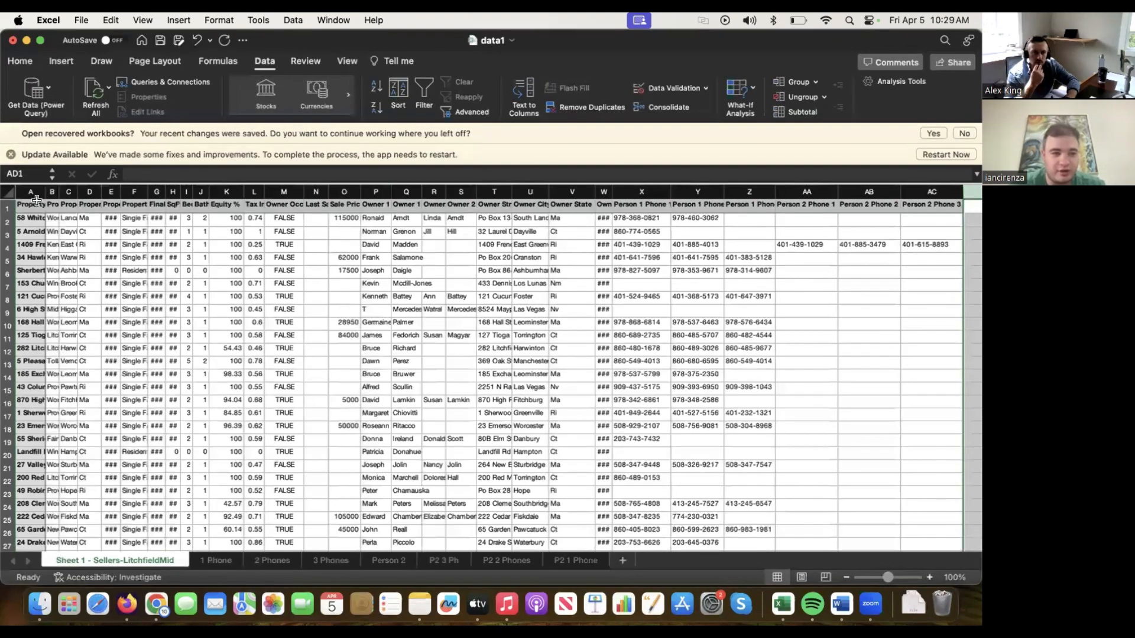
left_click_drag(33, 194, 501, 336)
scroll(501, 336, "left", 10)
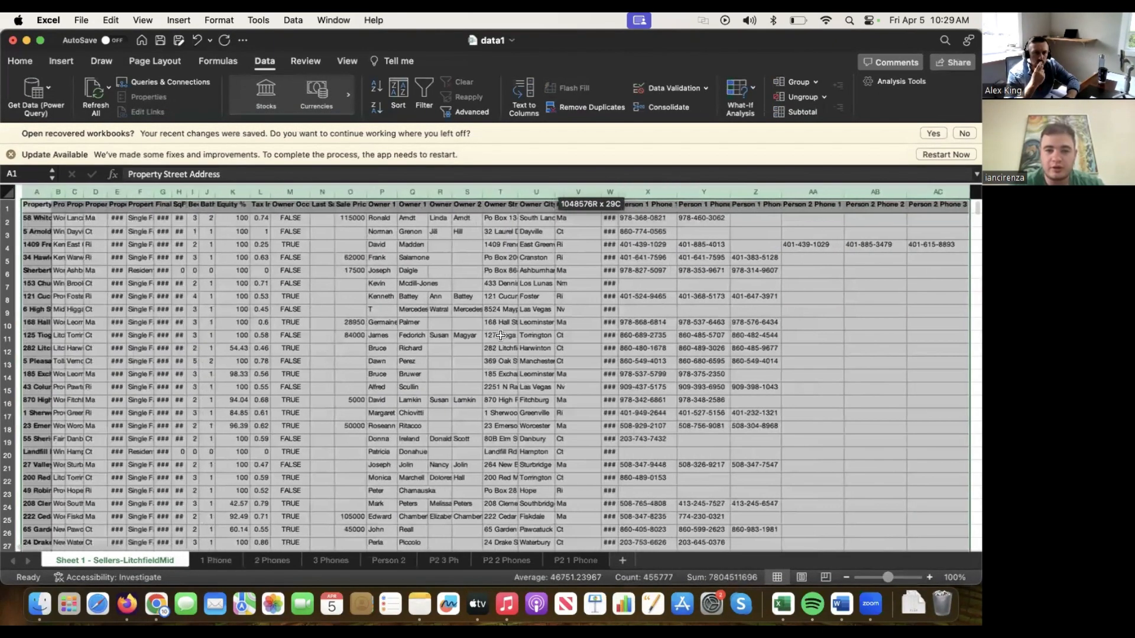
left_click_drag(255, 362, 250, 355)
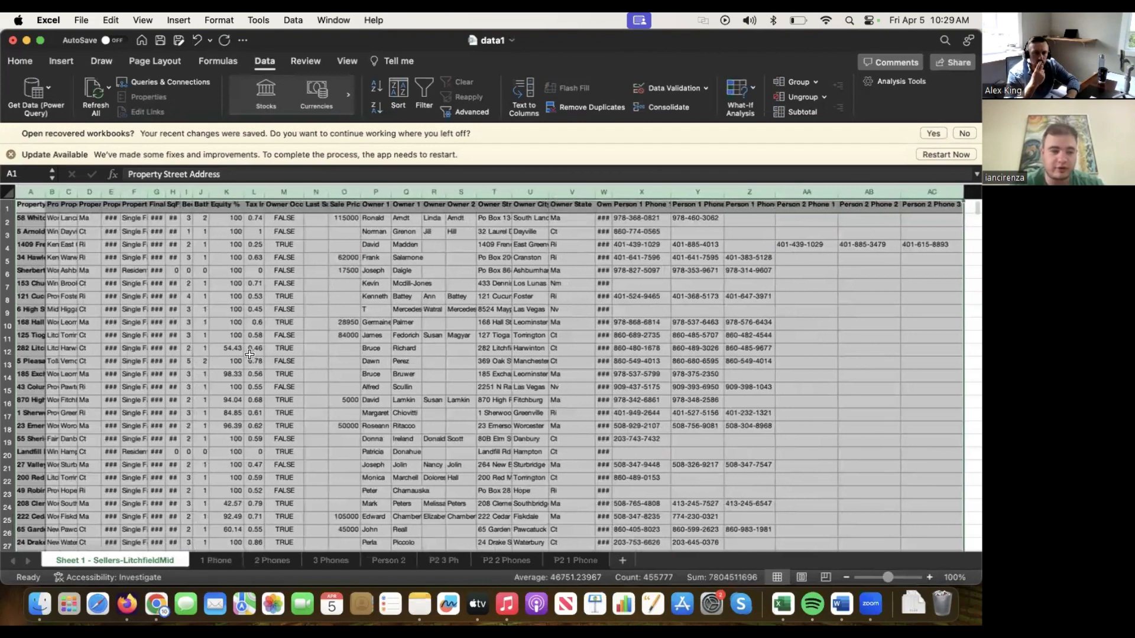
right_click(337, 319)
left_click(354, 344)
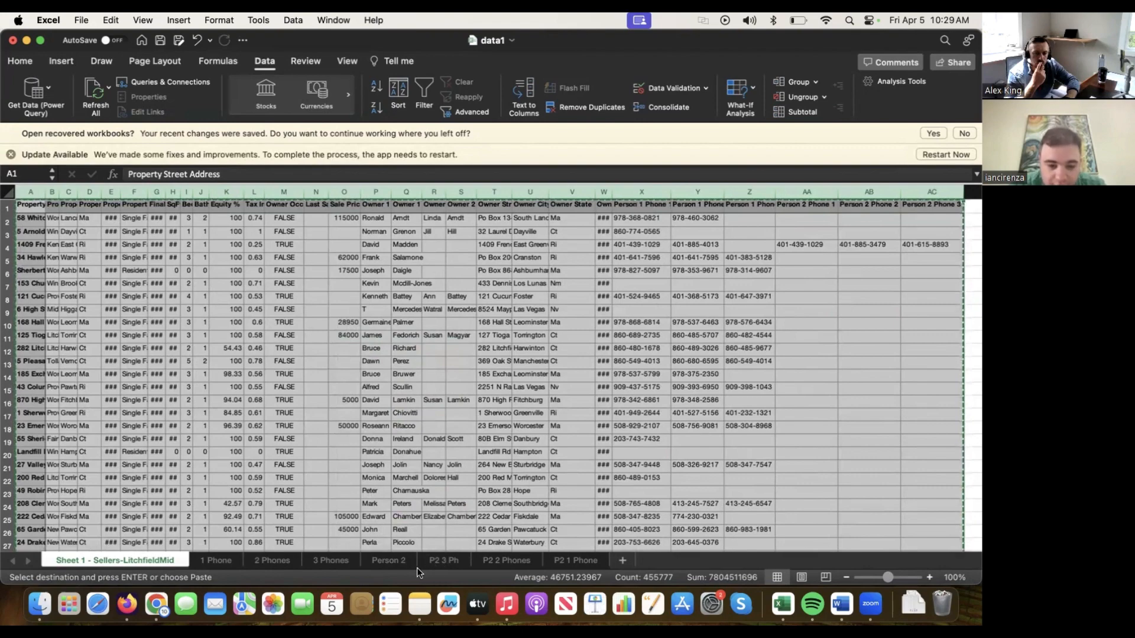
Paste the copied seller columns into the empty Person 2 sheet, starting at row 1.
left_click(396, 562)
right_click(7, 205)
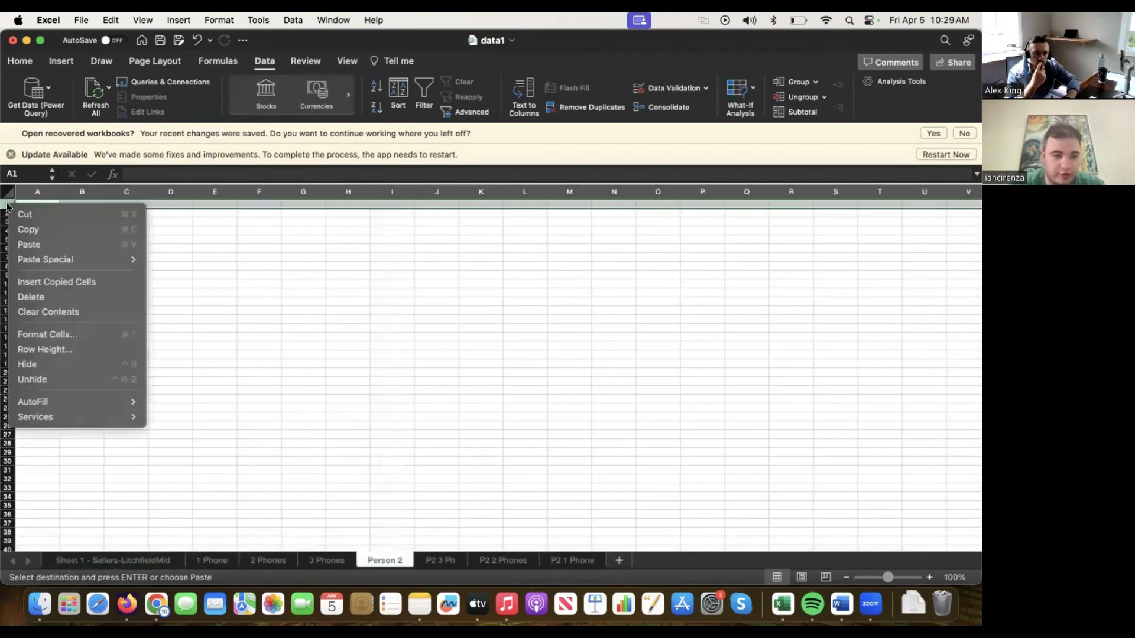
left_click(29, 244)
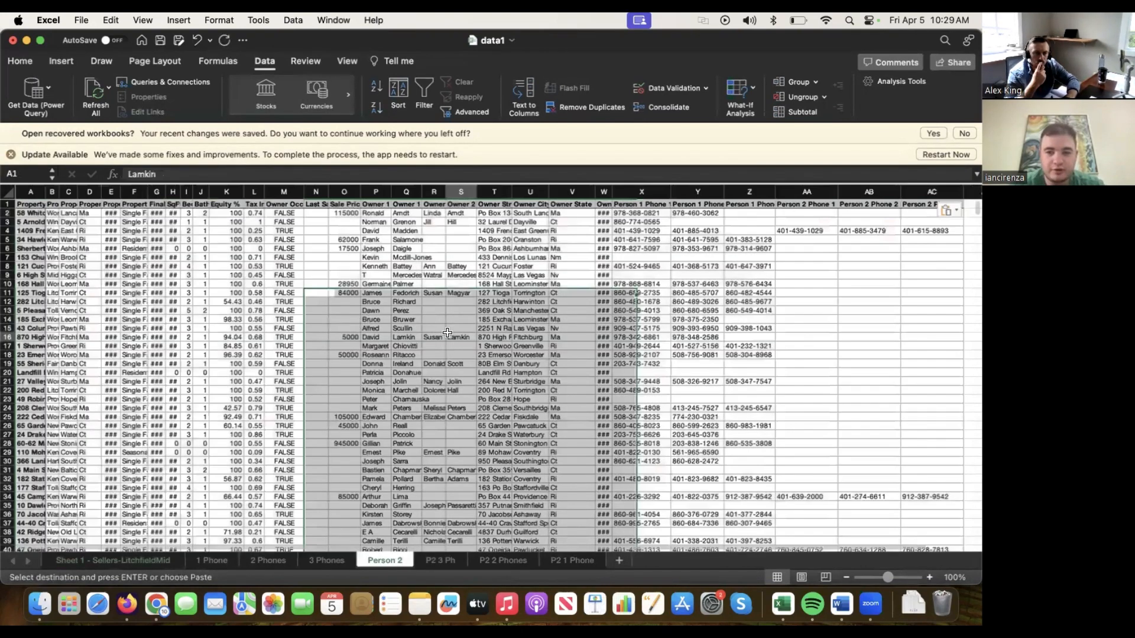
left_click(448, 334)
Return to the Sheet 1 - Sellers-LitchfieldMid sheet and delete the Owner 2 first and last name columns.
left_click(145, 559)
left_click(432, 301)
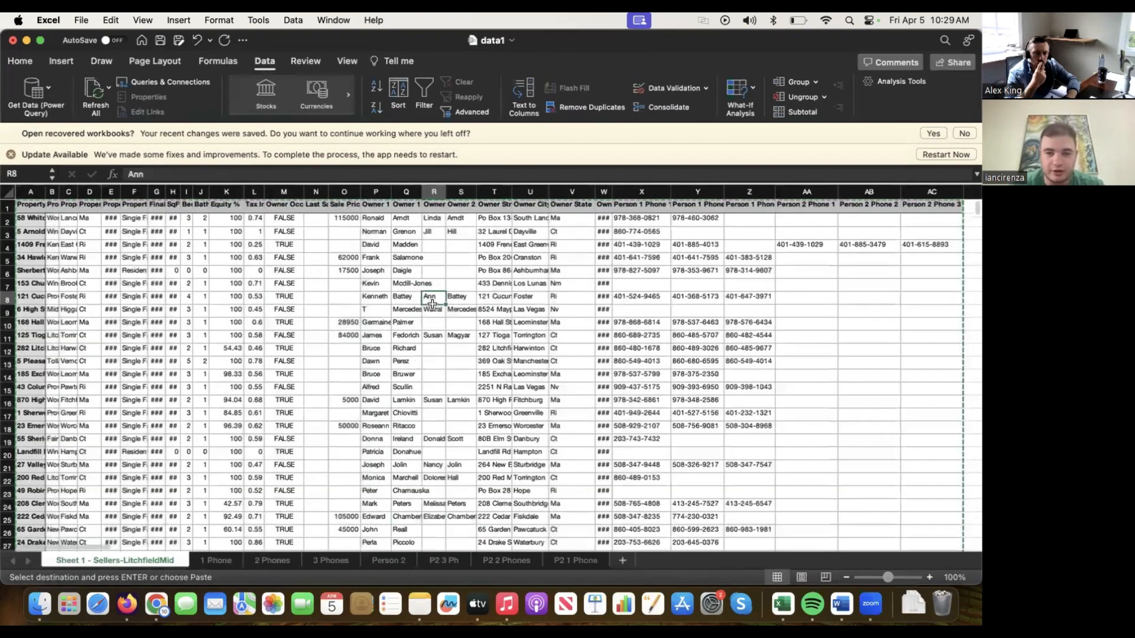
key("Escape")
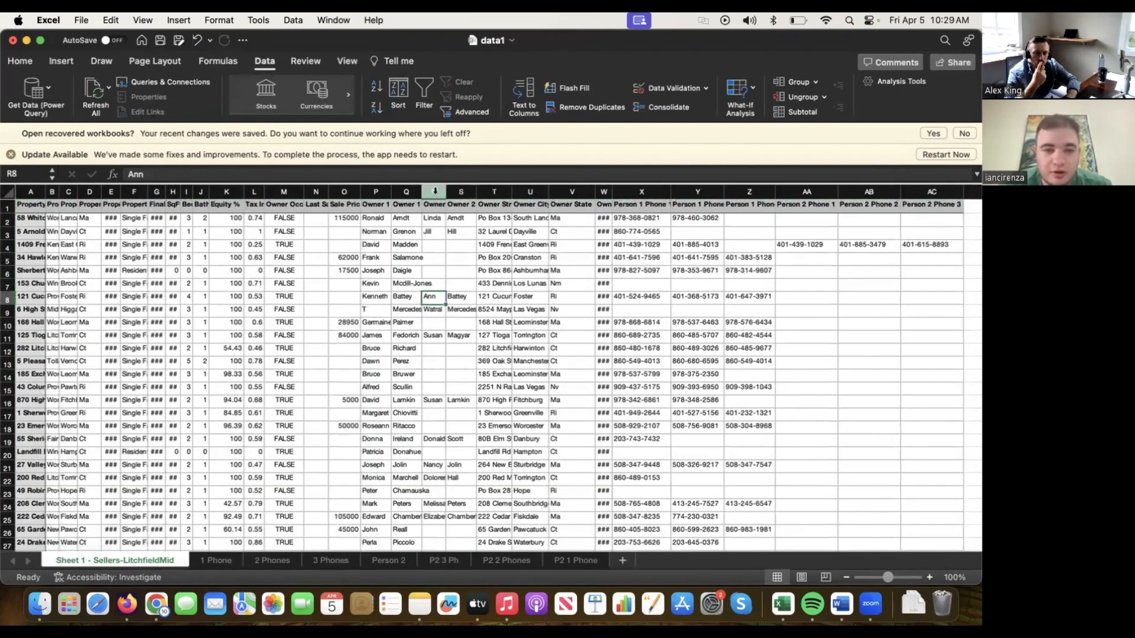
left_click_drag(435, 190, 457, 190)
right_click(457, 189)
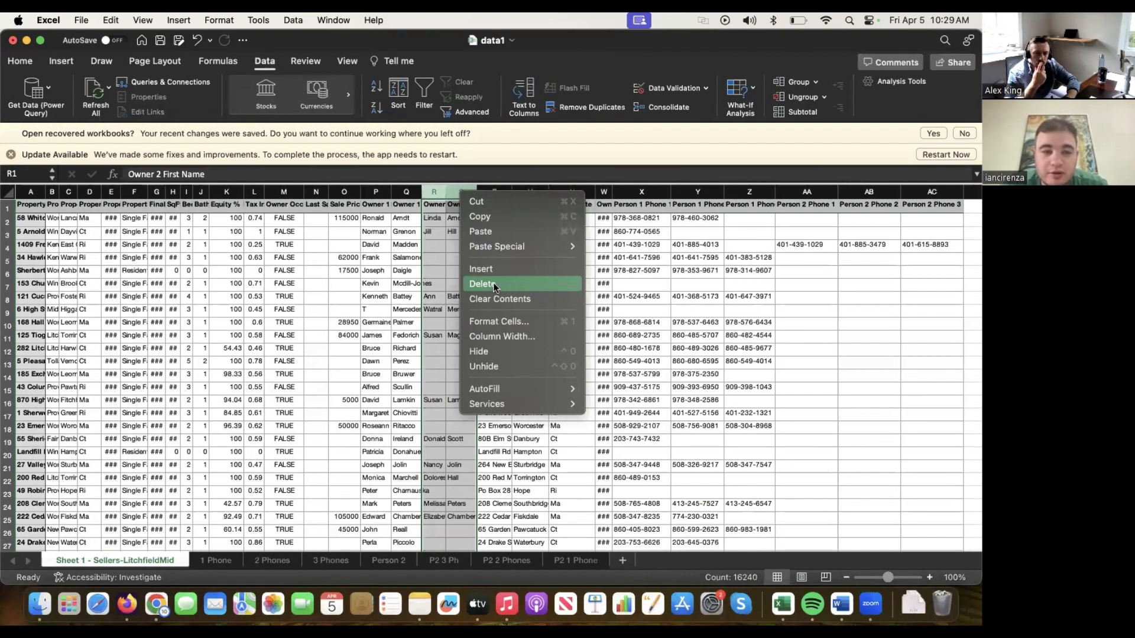
left_click(495, 284)
Delete the Person 2 Phone 1, Person 2 Phone 2 and Person 2 Phone 3 columns from the seller sheet.
left_click(476, 191)
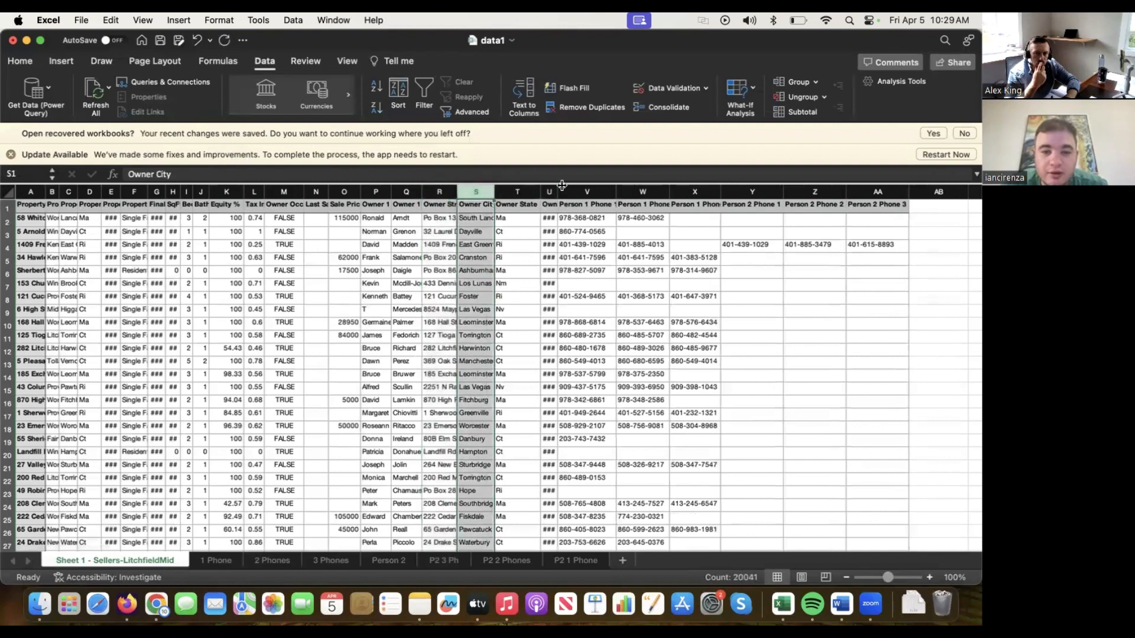
left_click(549, 190)
left_click(576, 190)
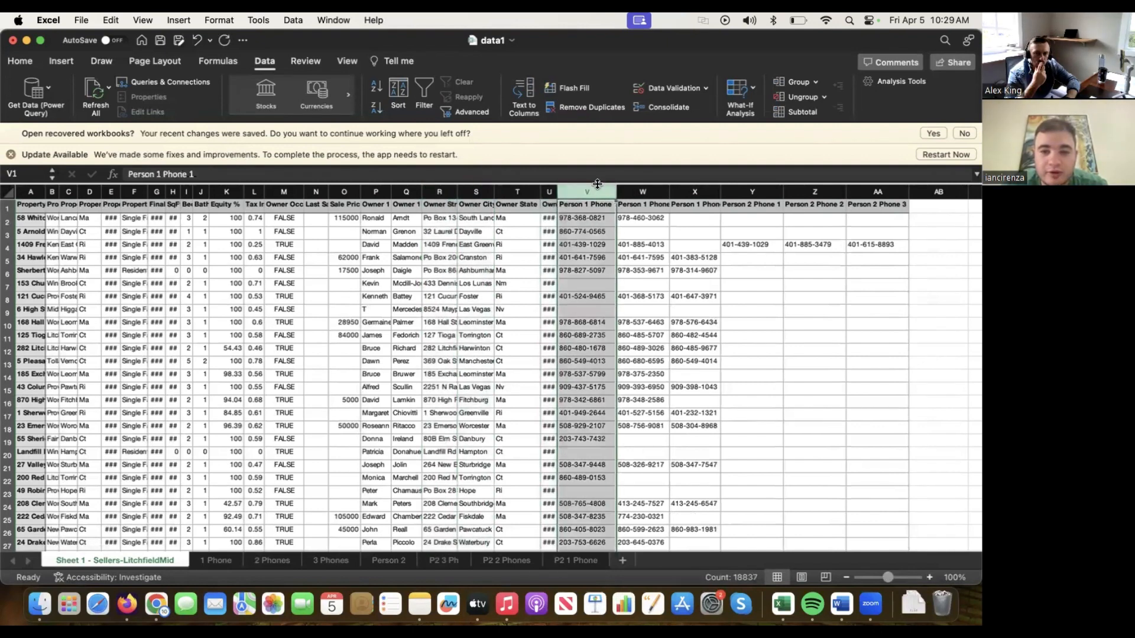
left_click_drag(752, 192, 878, 192)
right_click(730, 194)
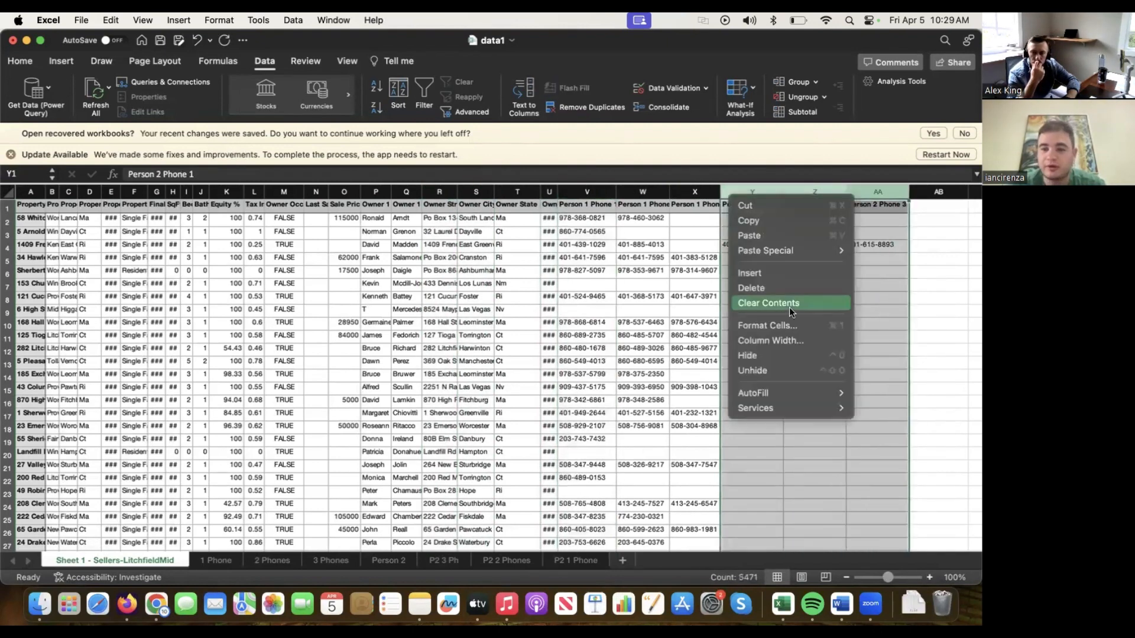
left_click(752, 288)
left_click(586, 335)
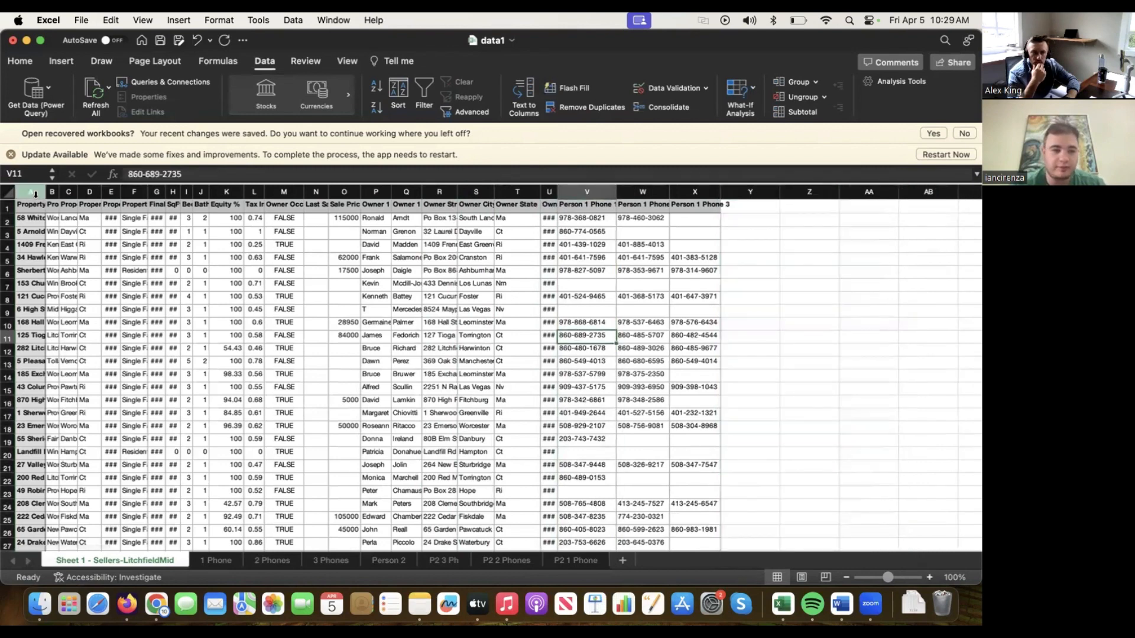
Sort data columns A through X by Person 1 Phone 1 values, A to Z, with the list's headers kept.
left_click_drag(32, 192, 697, 242)
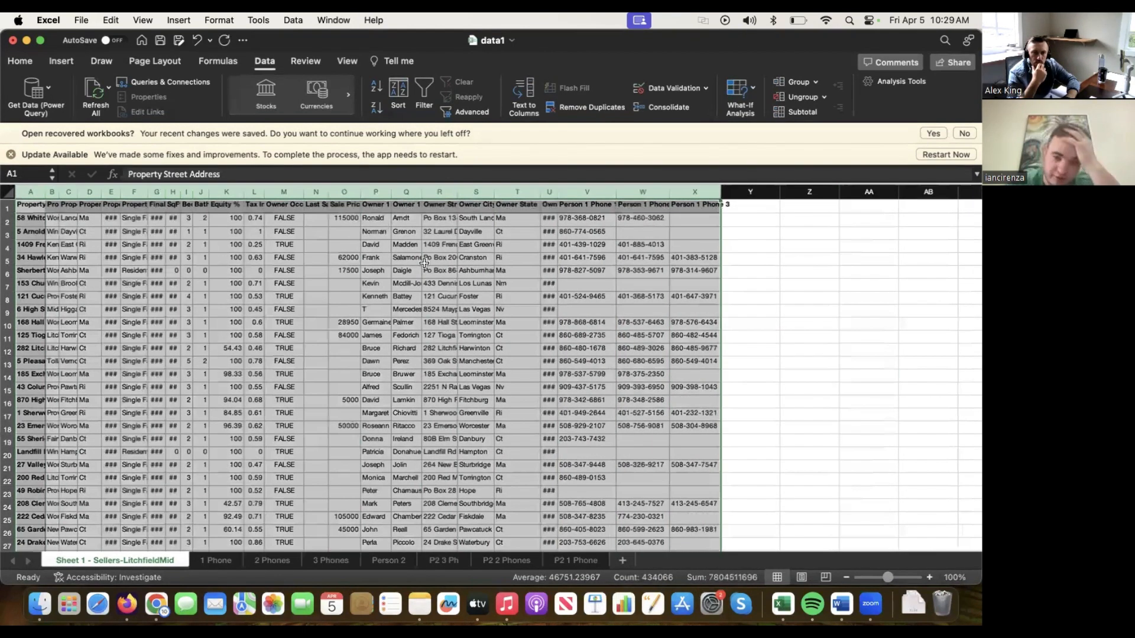
left_click(393, 95)
left_click(390, 107)
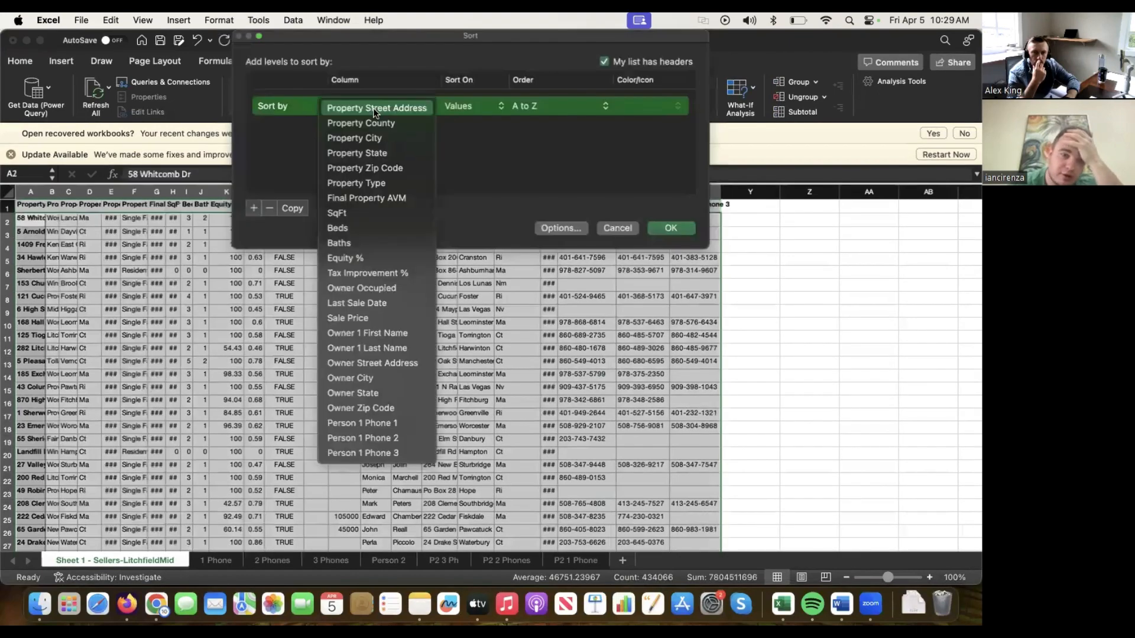
left_click(389, 421)
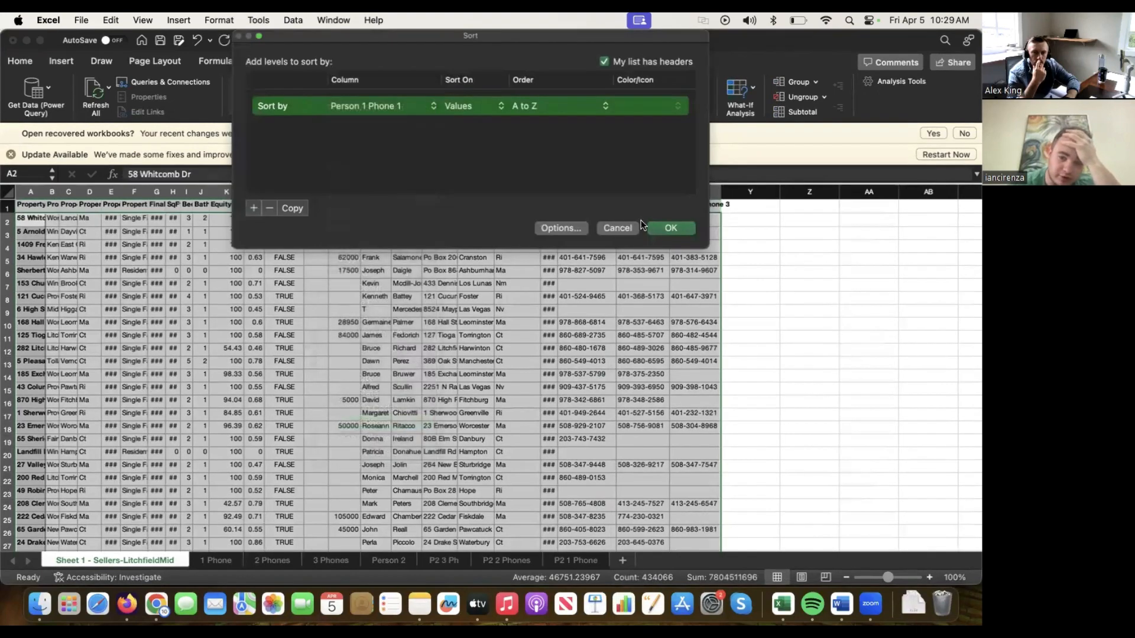
left_click(670, 229)
Delete rows 18838 to 20042 at the end of the list, which have no phone numbers.
scroll(800, 326, "down", 20)
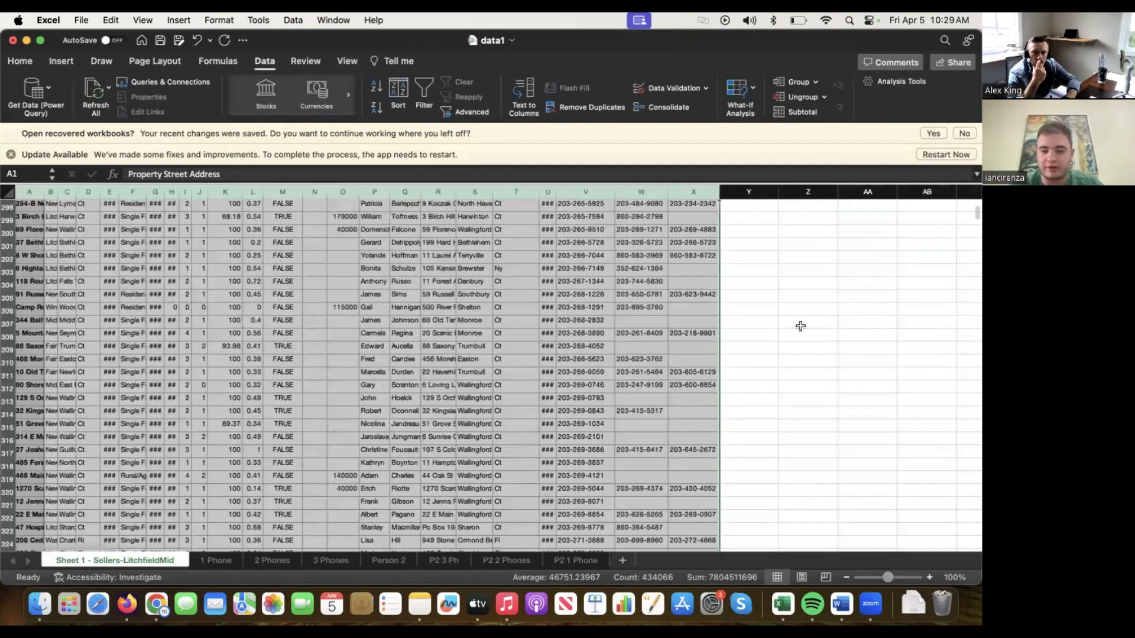
left_click_drag(973, 220, 970, 522)
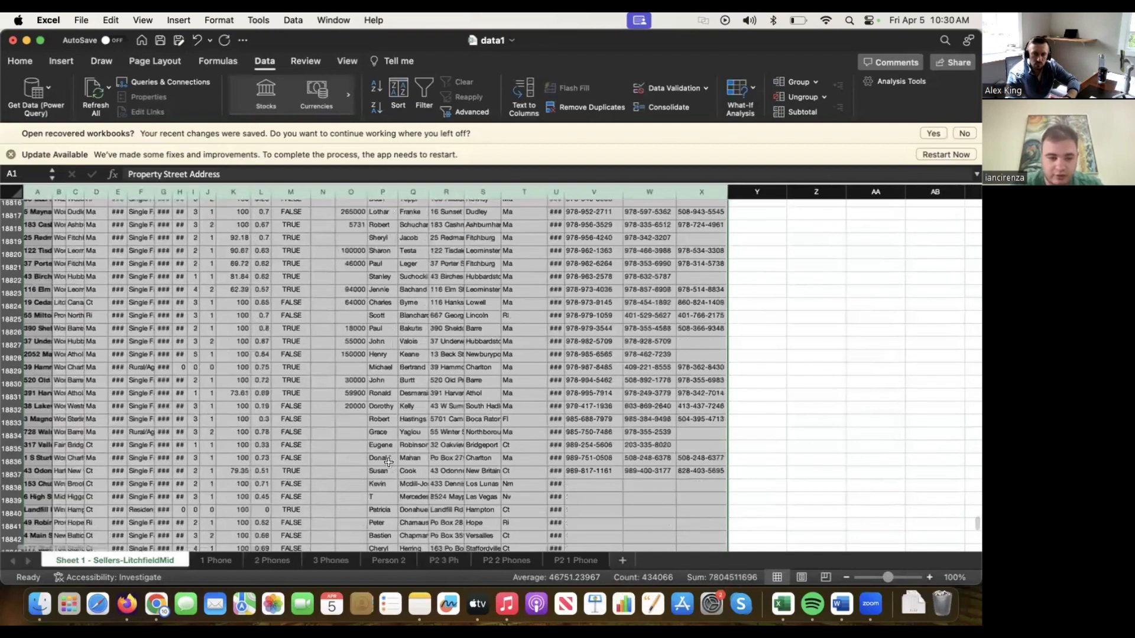
left_click(10, 487)
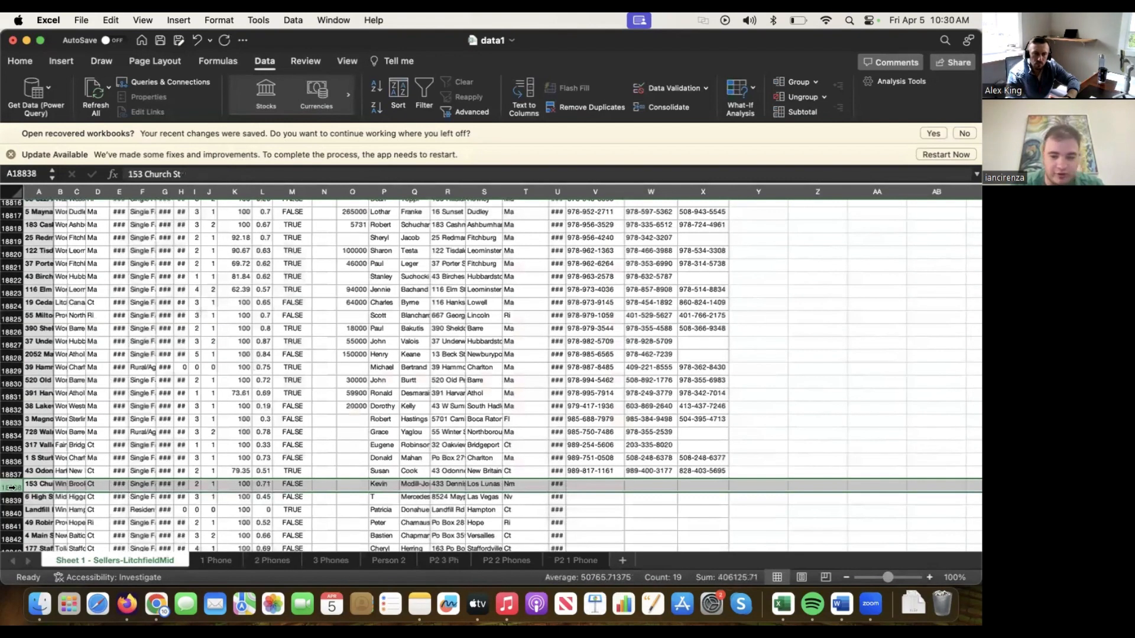
left_click_drag(10, 487, 24, 515)
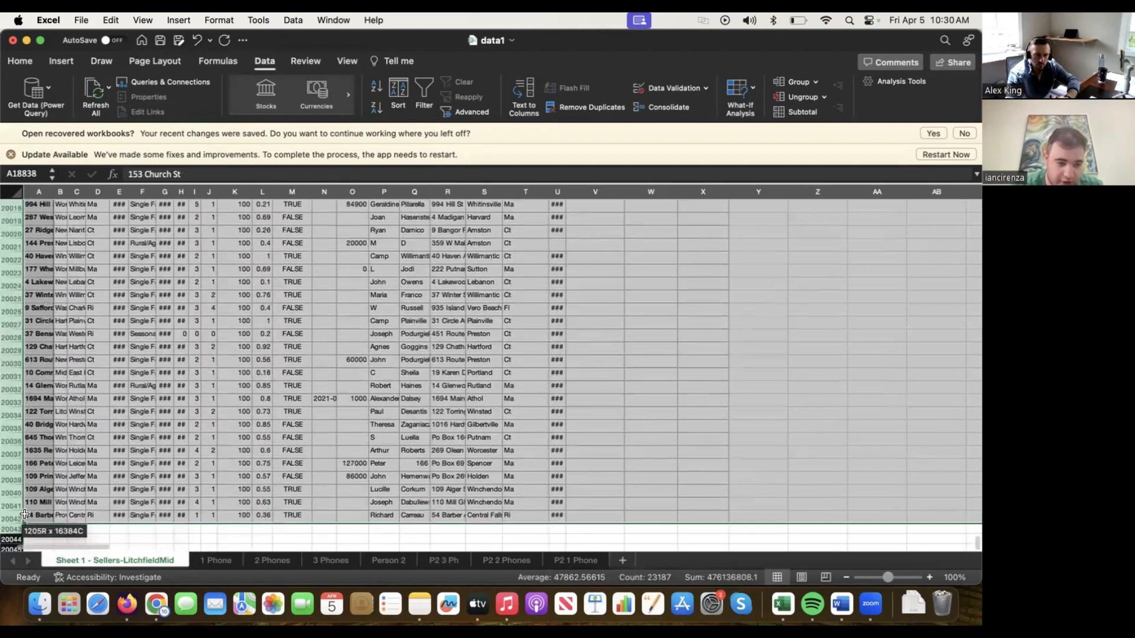
right_click(76, 476)
left_click(97, 451)
left_click(378, 270)
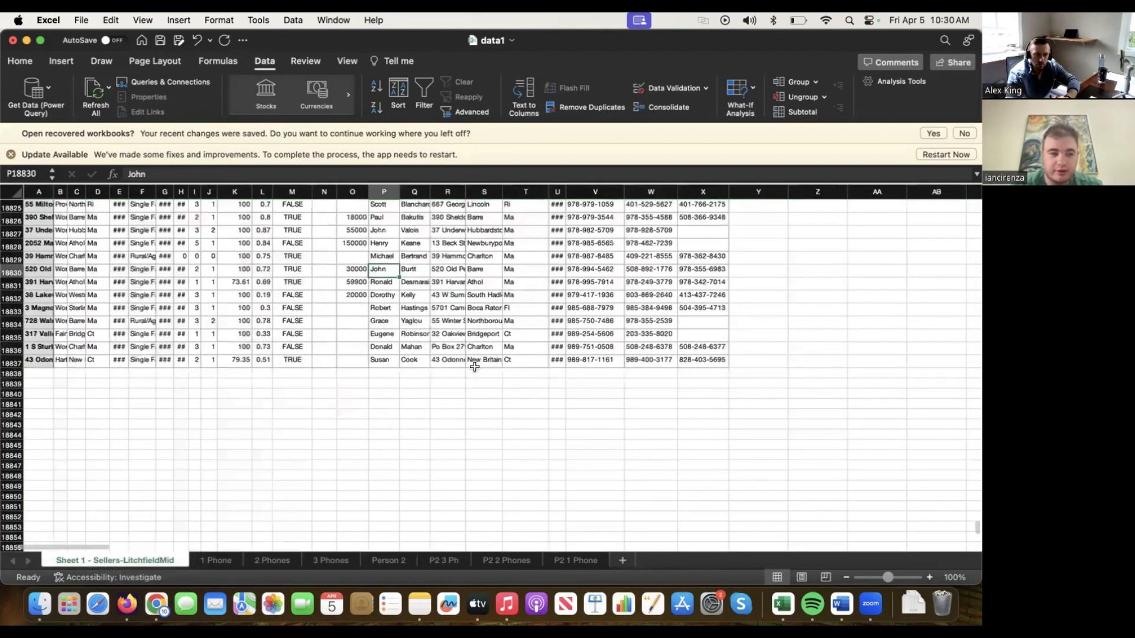
Sort data columns A through X by Person 1 Phone 2 values, A to Z.
scroll(395, 403, "up", 4)
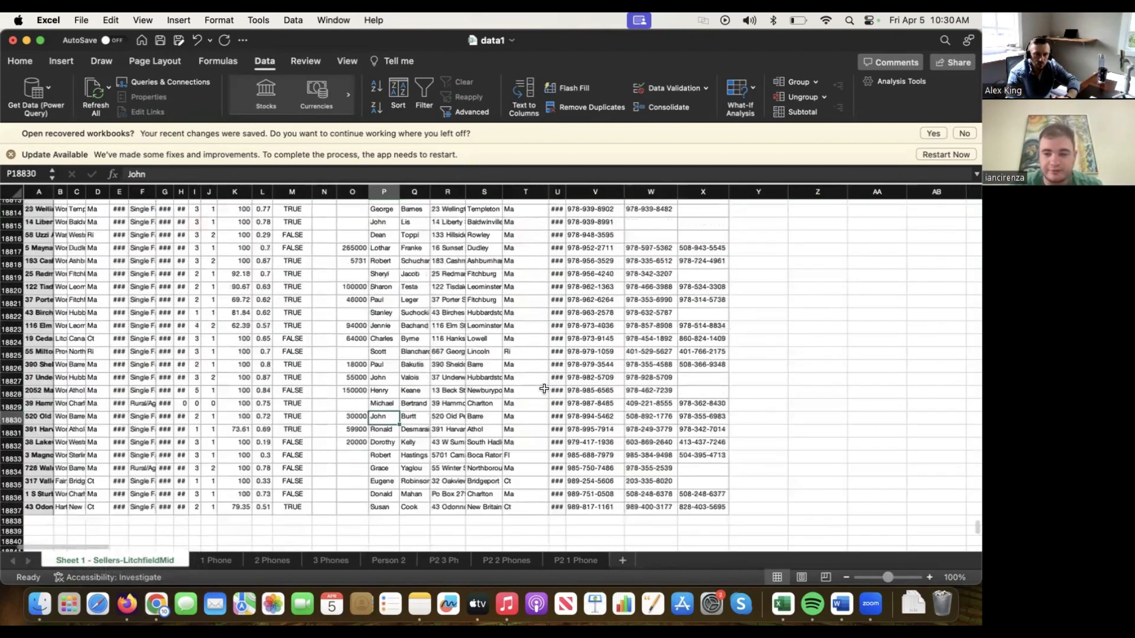
left_click_drag(974, 530, 972, 192)
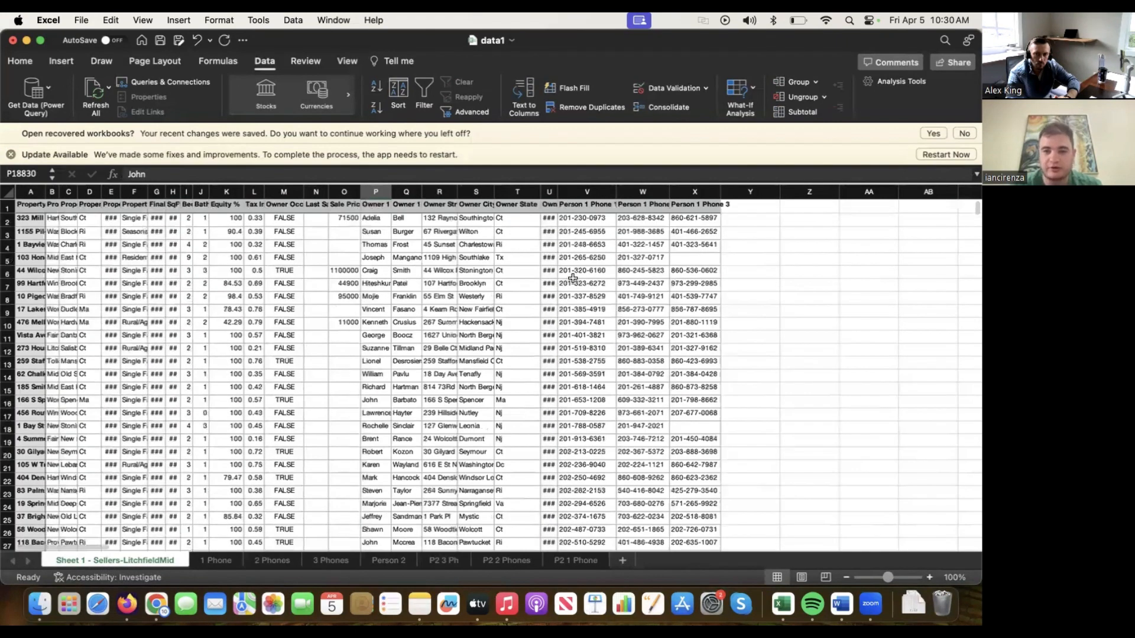
left_click_drag(32, 190, 694, 192)
left_click(398, 95)
left_click(382, 106)
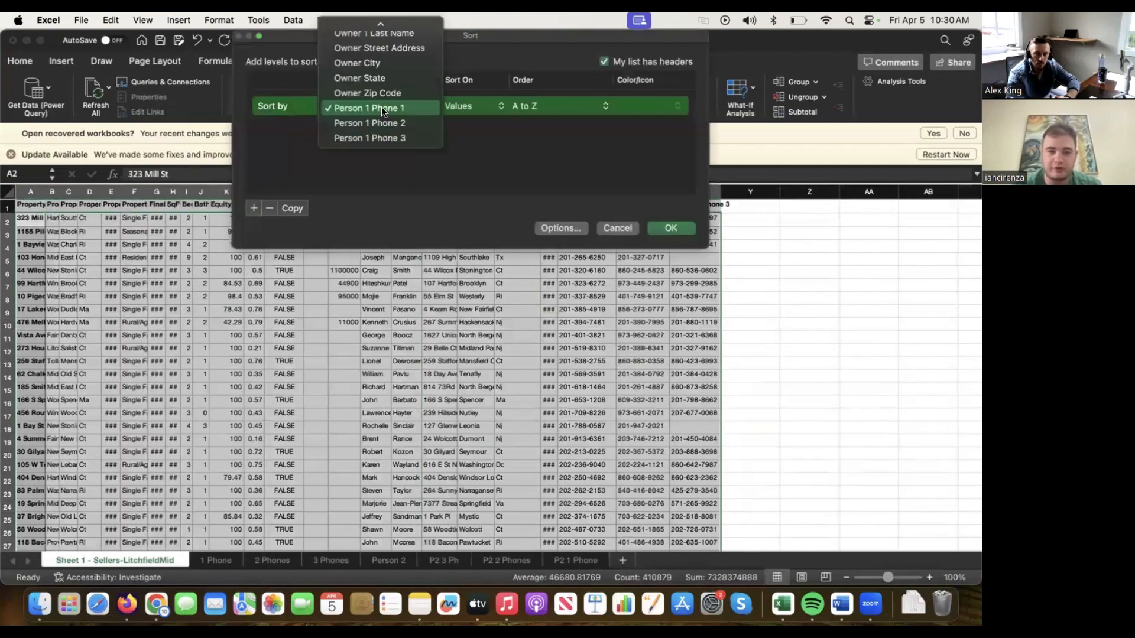
left_click(367, 120)
left_click(671, 228)
scroll(650, 247, "down", 12)
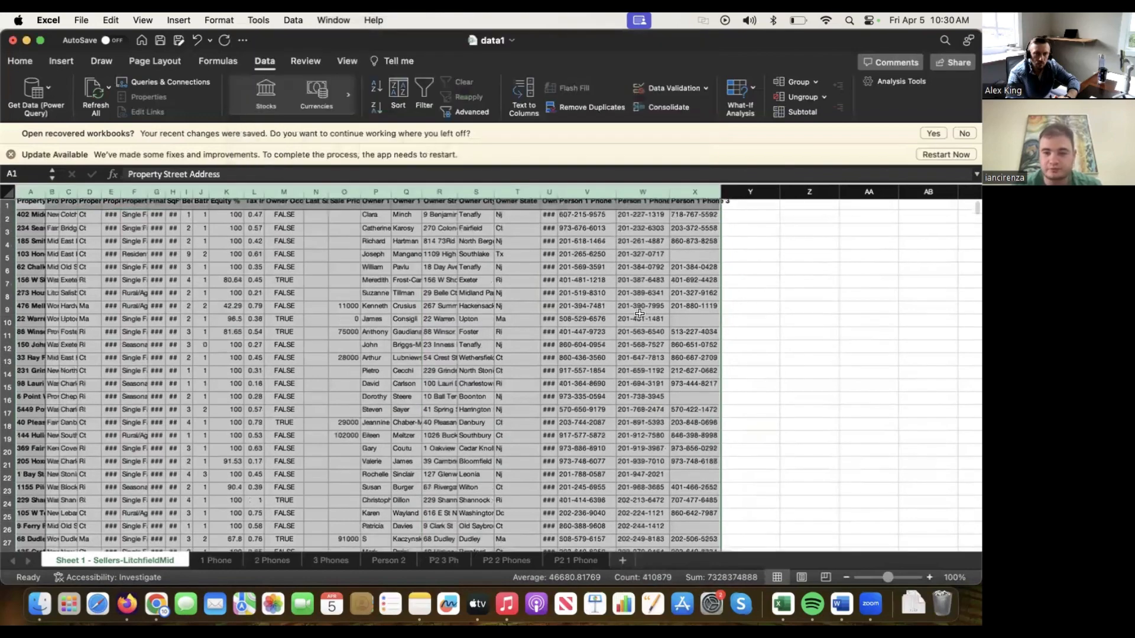
left_click_drag(972, 205, 966, 471)
scroll(966, 473, "up", 20)
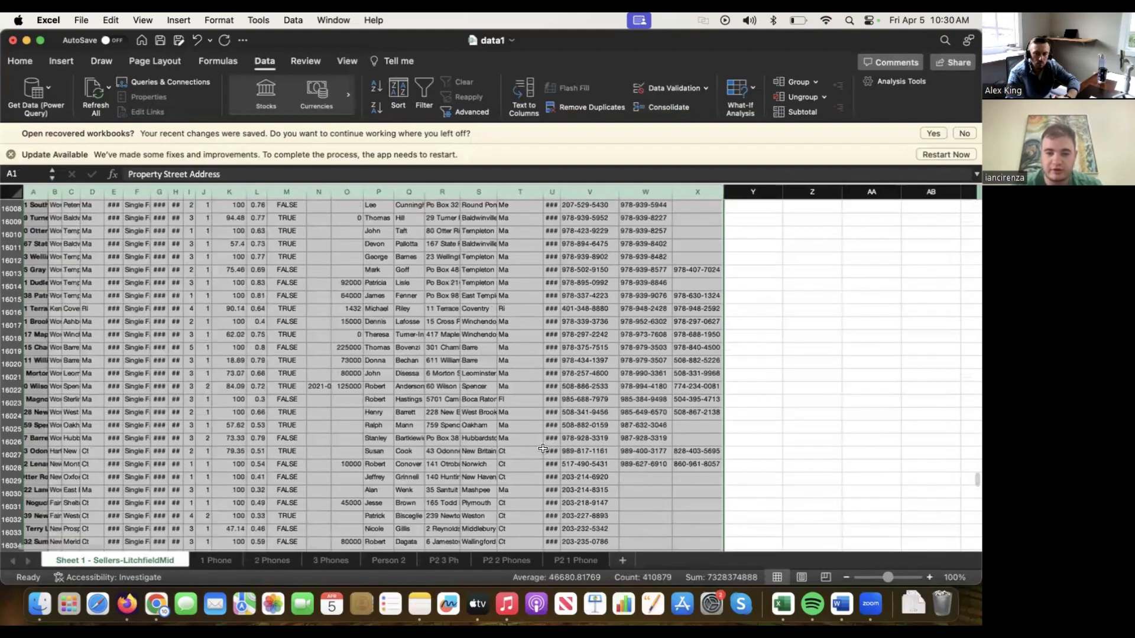
scroll(542, 449, "down", 3)
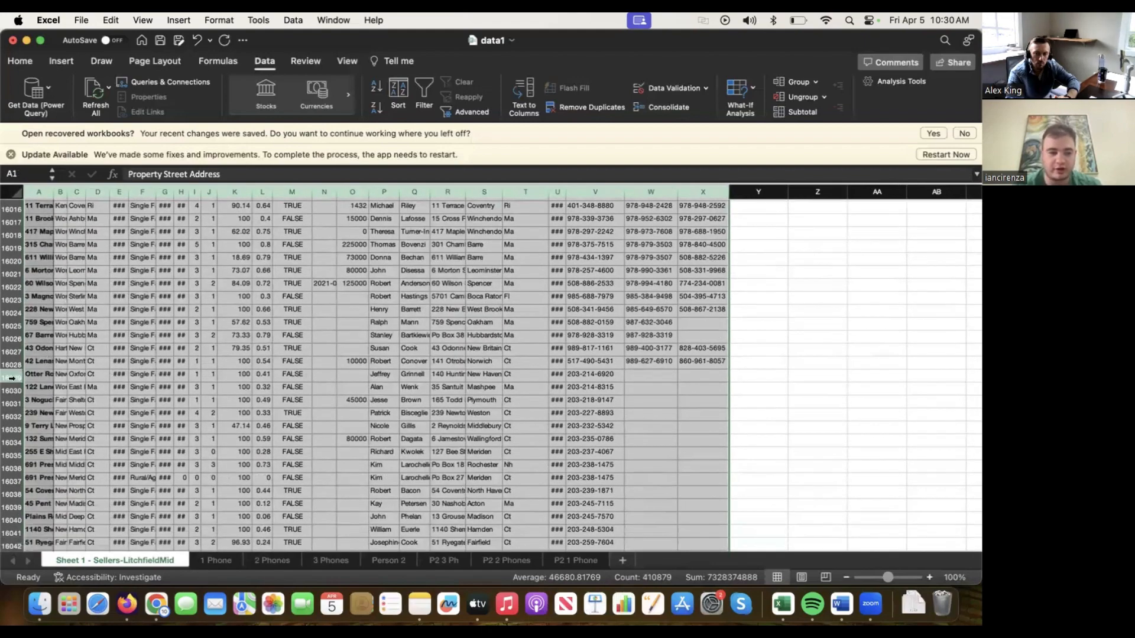
left_click(10, 378)
left_click_drag(11, 548, 28, 518)
right_click(181, 438)
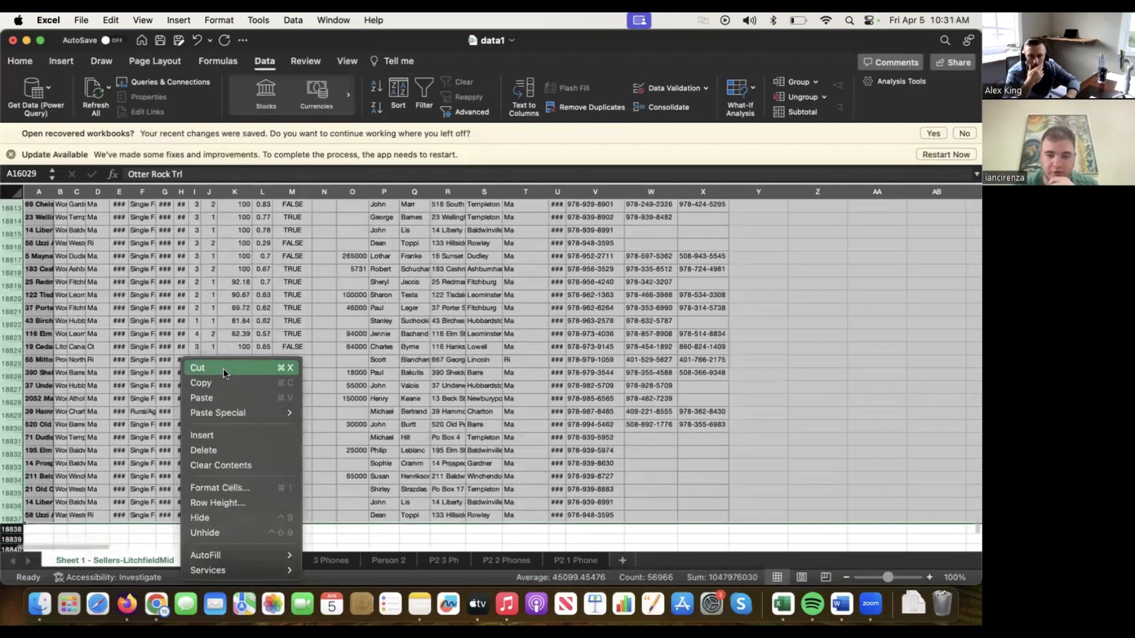
left_click(663, 348)
Examine the Person 1 Phone 2 and Phone 3 columns to find where the records without a second number begin.
scroll(656, 373, "up", 5)
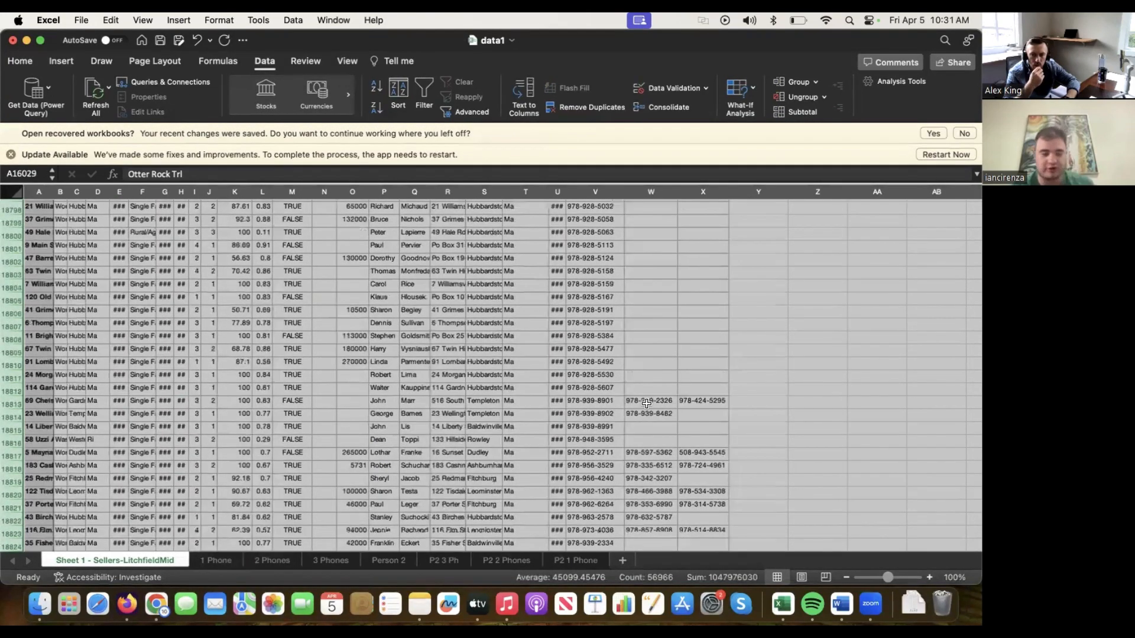
scroll(618, 403, "up", 15)
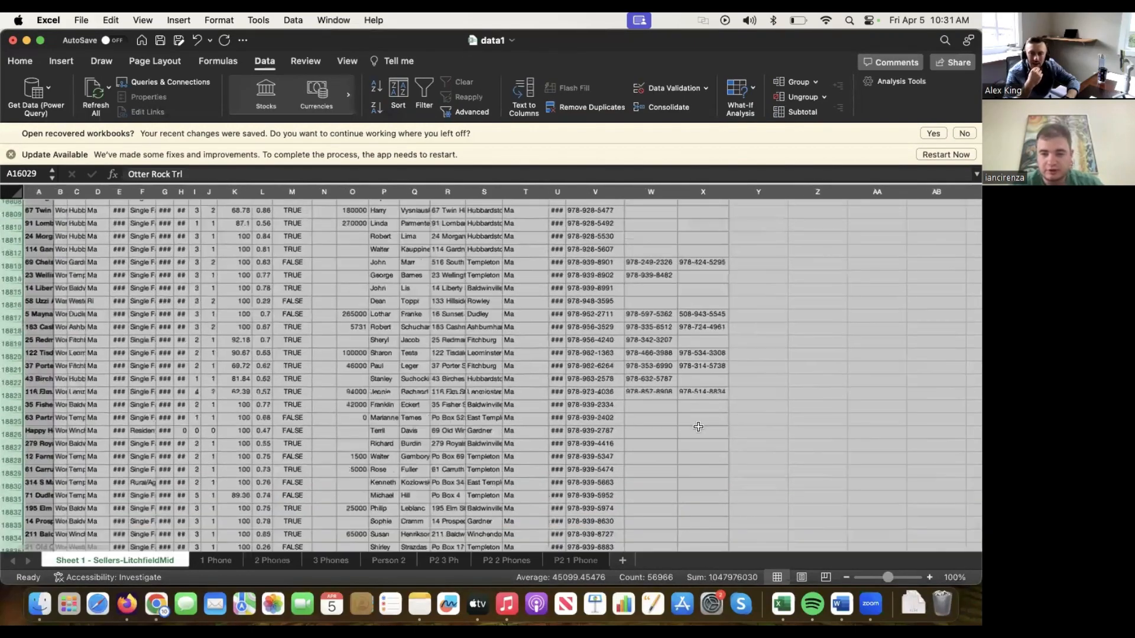
scroll(970, 458, "up", 20)
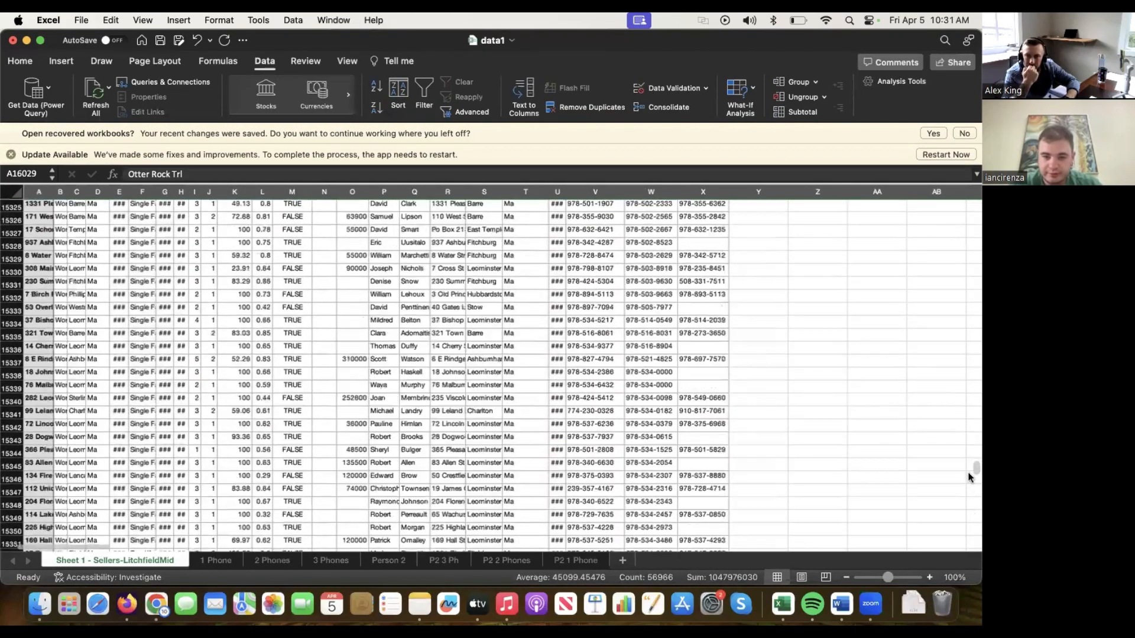
scroll(967, 479, "up", 10)
scroll(965, 481, "down", 6)
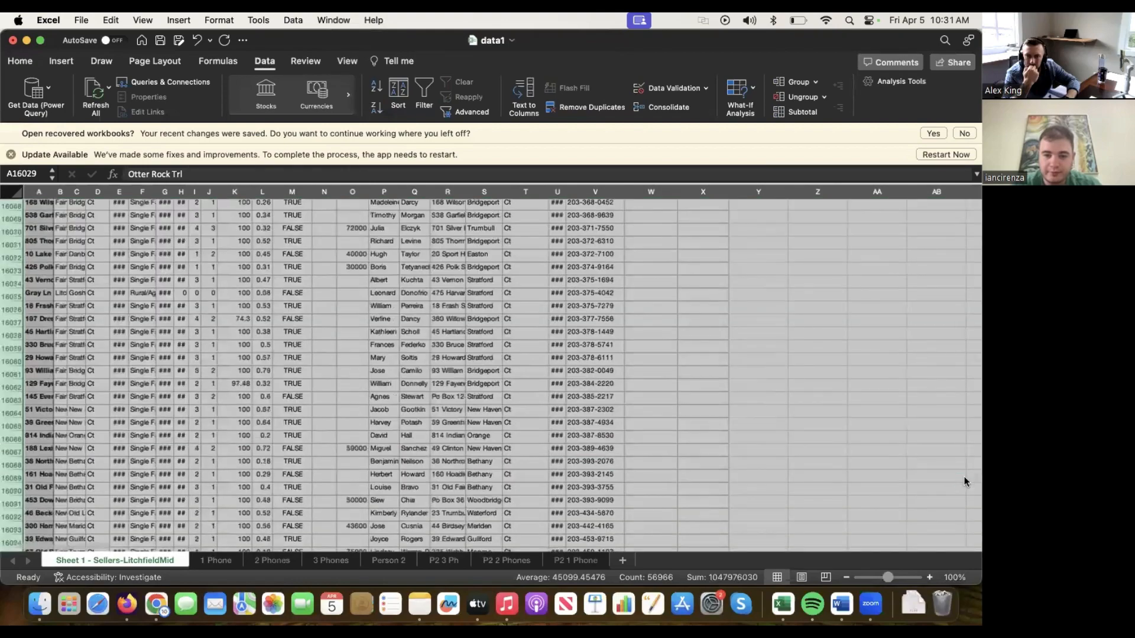
scroll(965, 481, "up", 3)
left_click(326, 270)
Move rows 16029 to 18837 from the Sellers-LitchfieldMid sheet into the 1 Phone sheet, starting at row 2.
left_click(11, 217)
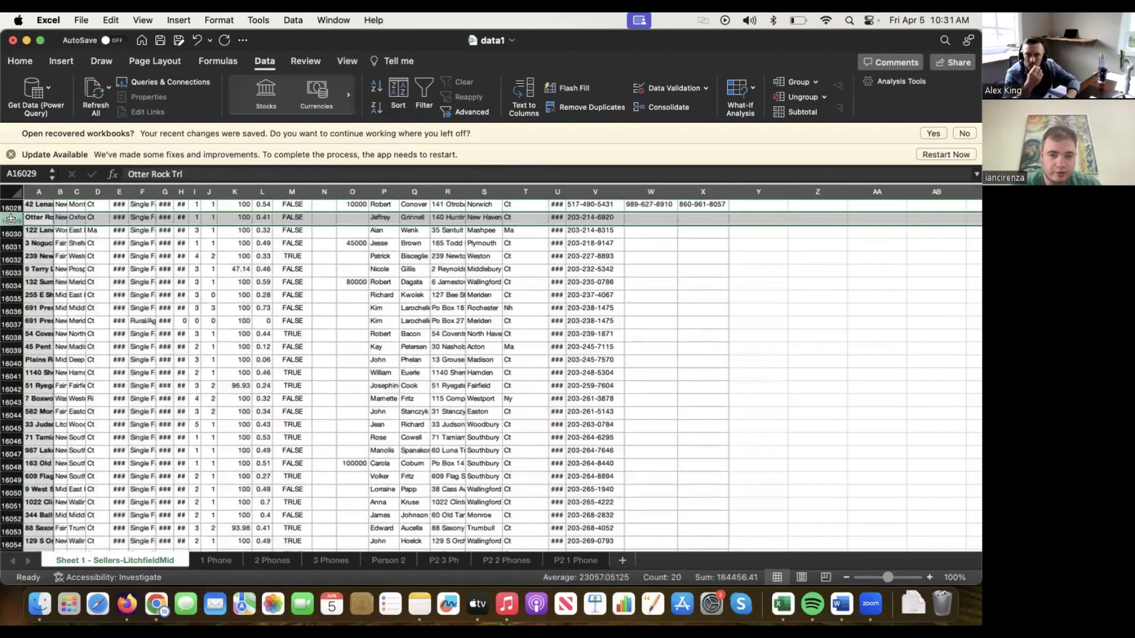
left_click_drag(11, 217, 22, 579)
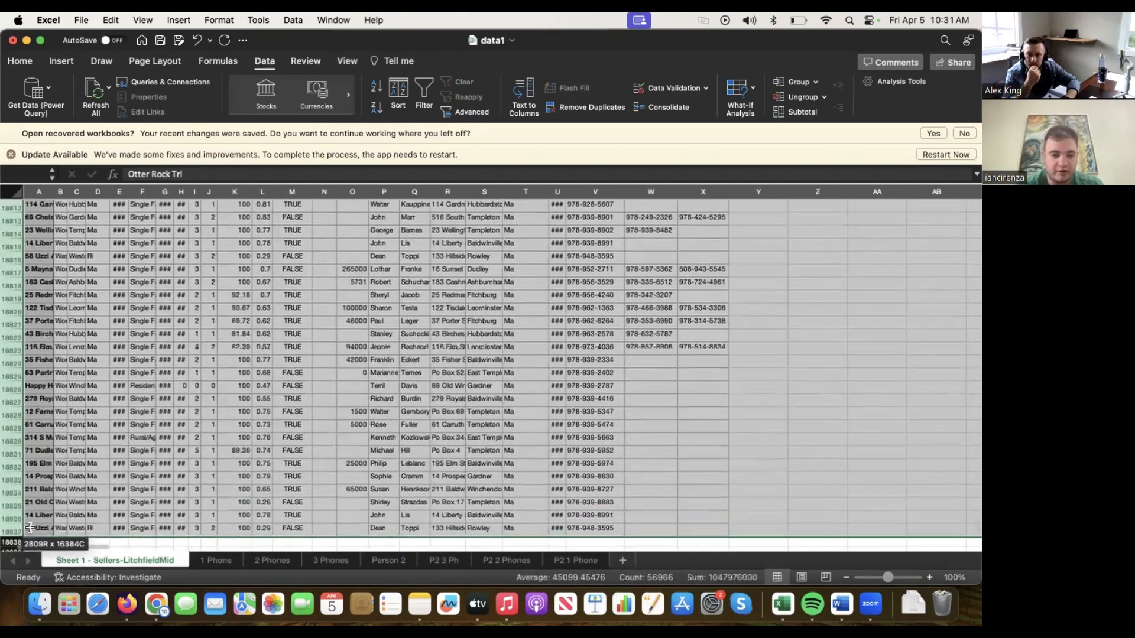
right_click(157, 455)
left_click(175, 367)
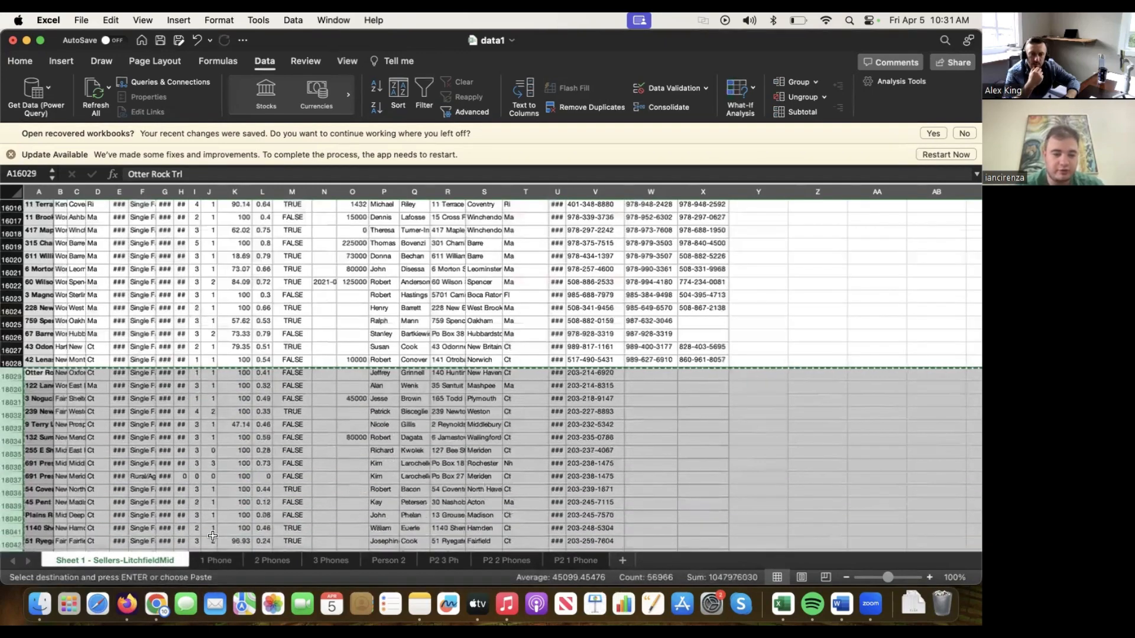
left_click(212, 560)
left_click(8, 214)
right_click(8, 214)
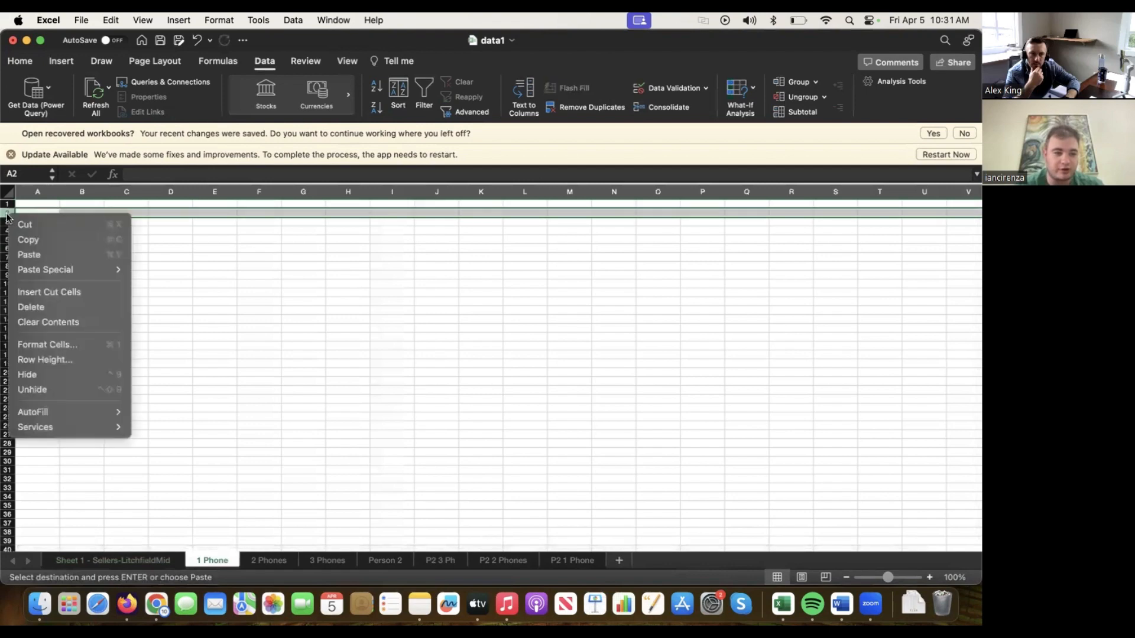
left_click(27, 254)
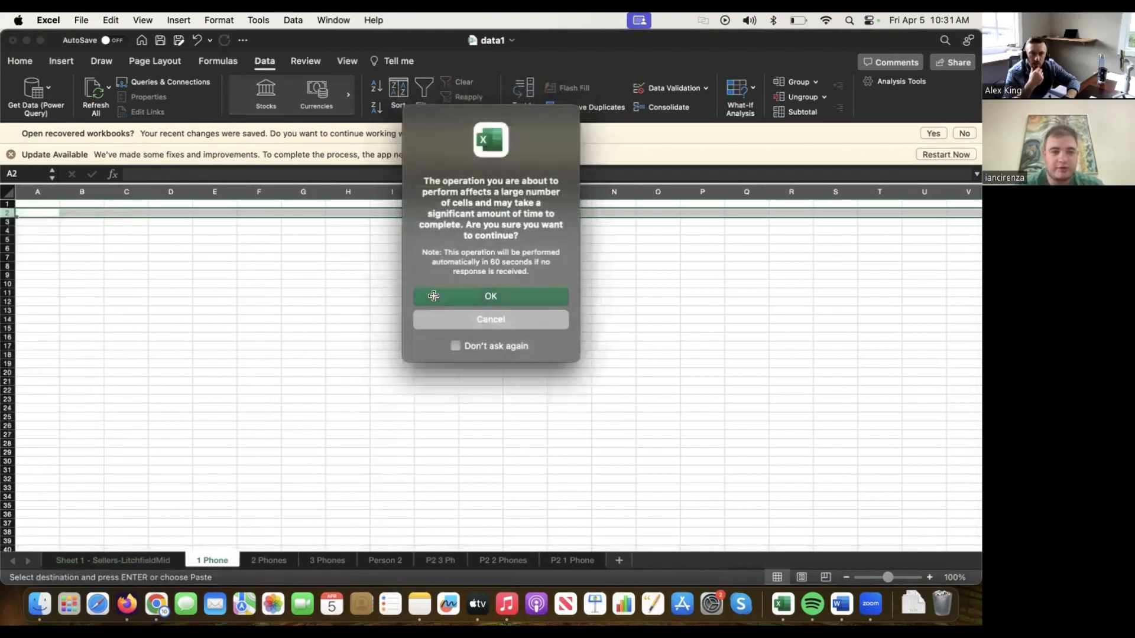
left_click(434, 295)
Copy header row 1 of the Sellers-LitchfieldMid sheet.
left_click(83, 560)
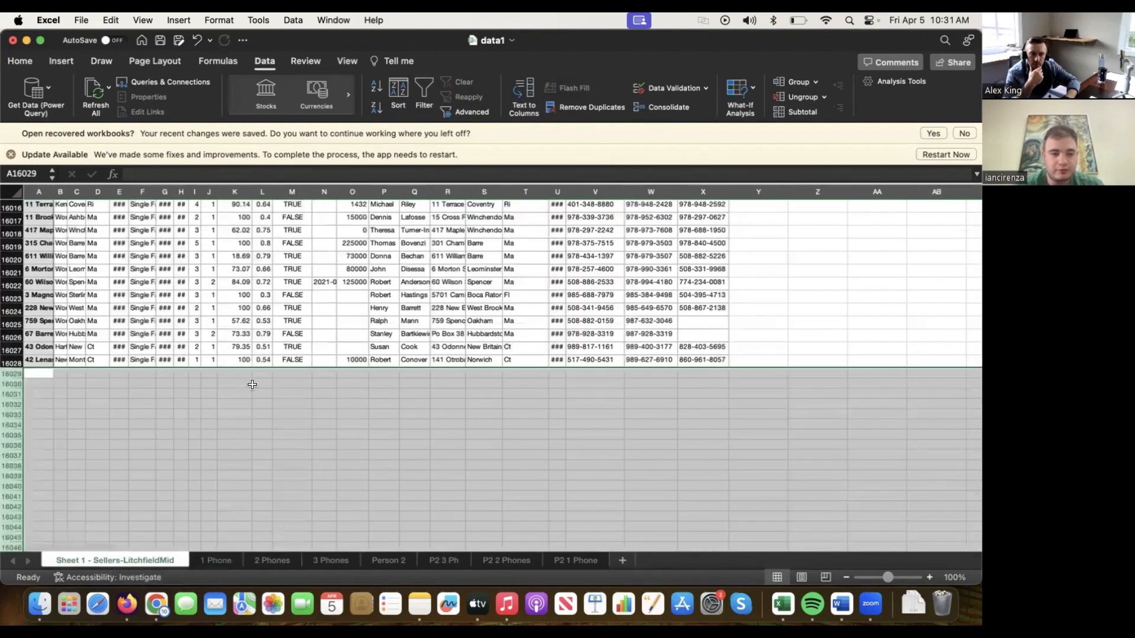
scroll(924, 488, "up", 10)
left_click_drag(976, 487, 972, 100)
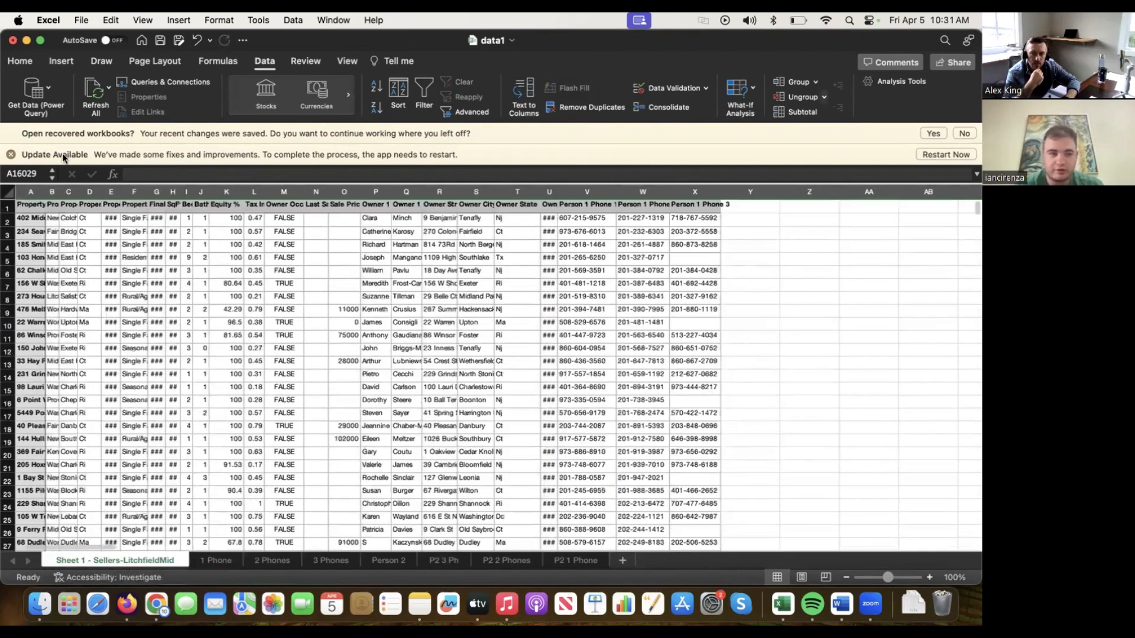
left_click(10, 207)
right_click(10, 207)
left_click(35, 229)
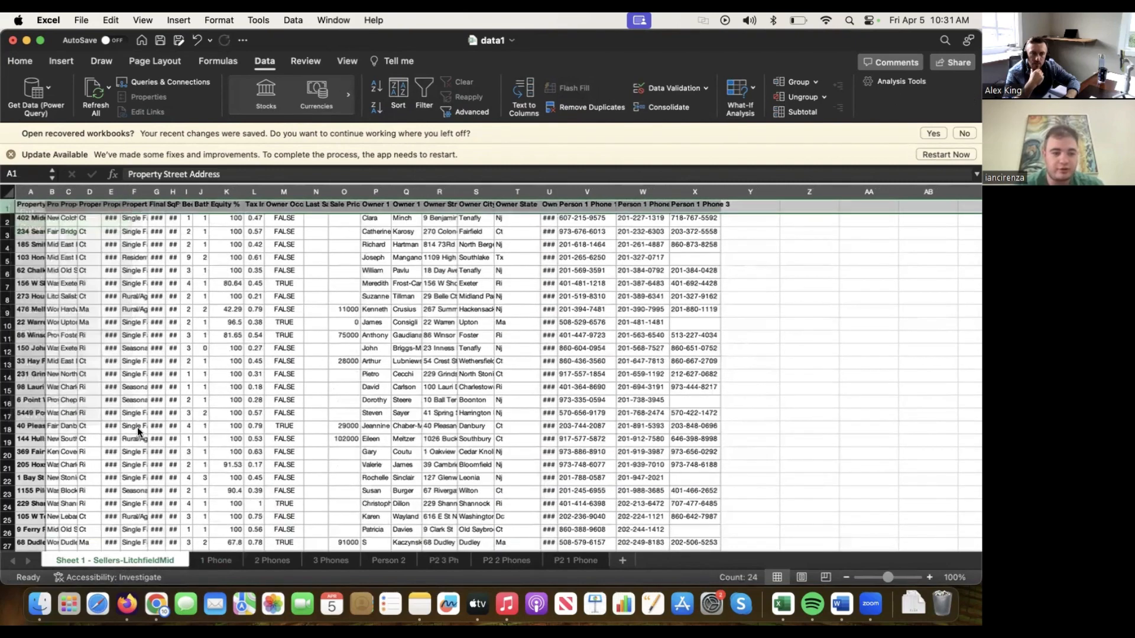
Paste the copied header row into row 1 of the 1 Phone and 2 Phones sheets.
left_click(208, 559)
left_click(11, 202)
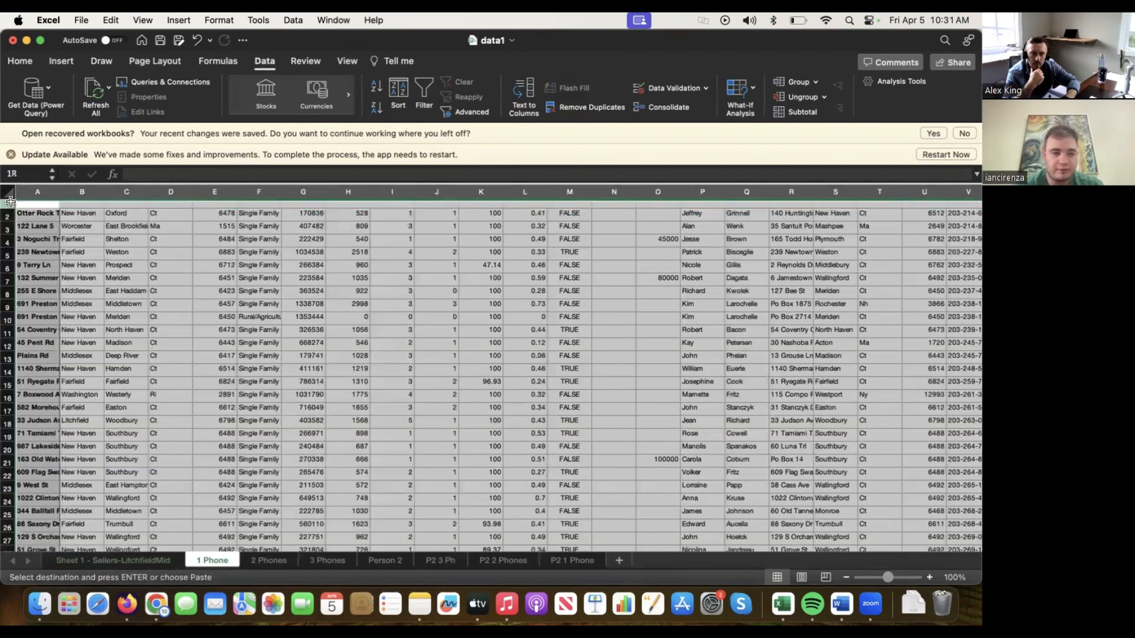
right_click(10, 202)
left_click(34, 247)
left_click(269, 560)
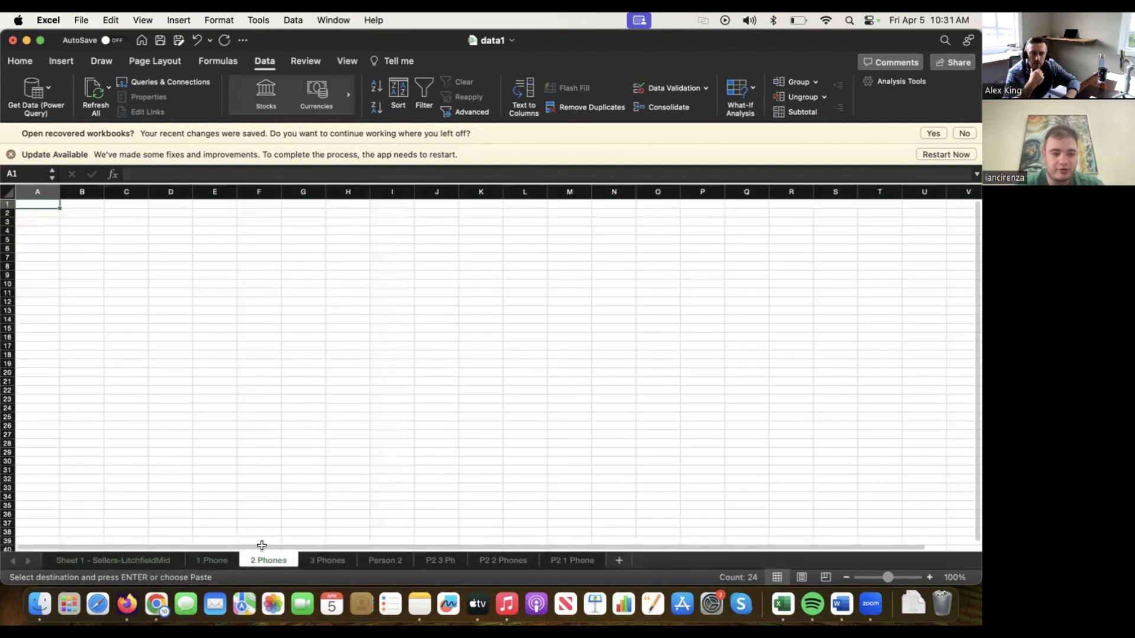
left_click(10, 204)
right_click(10, 204)
left_click(31, 243)
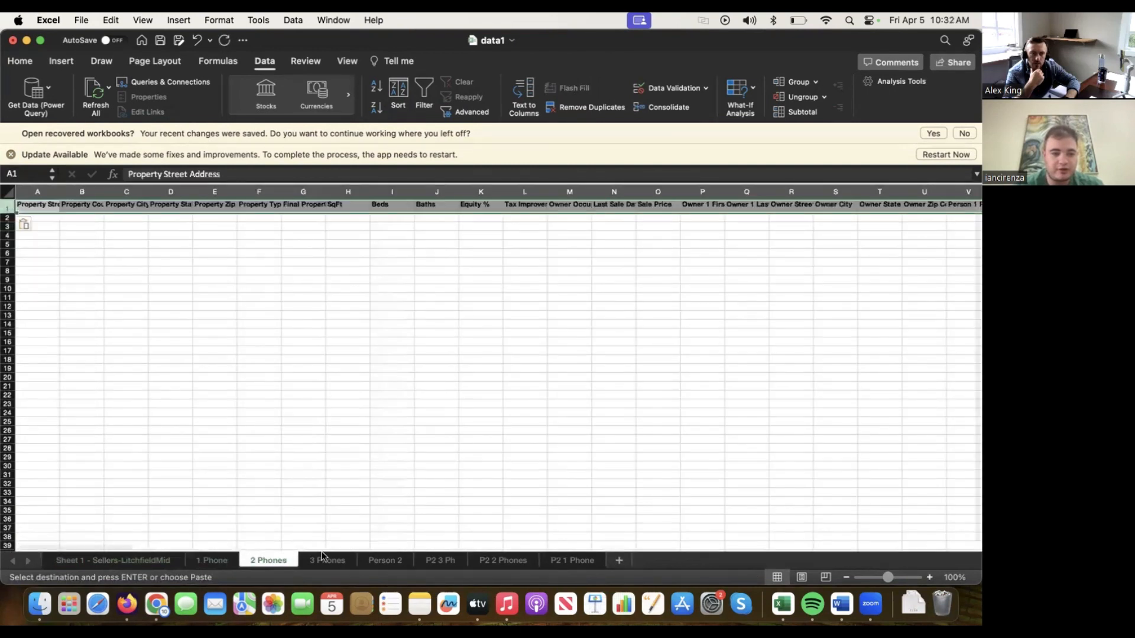
Paste the copied header row into row 1 of the 3 Phones sheet.
left_click(327, 560)
right_click(7, 205)
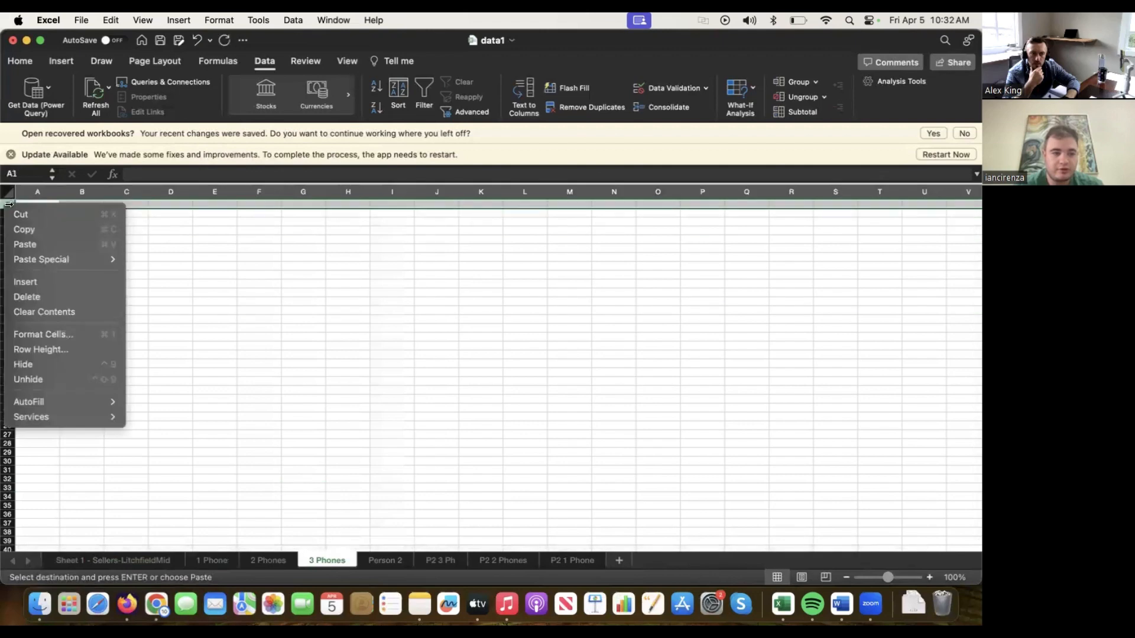
left_click(192, 276)
right_click(10, 206)
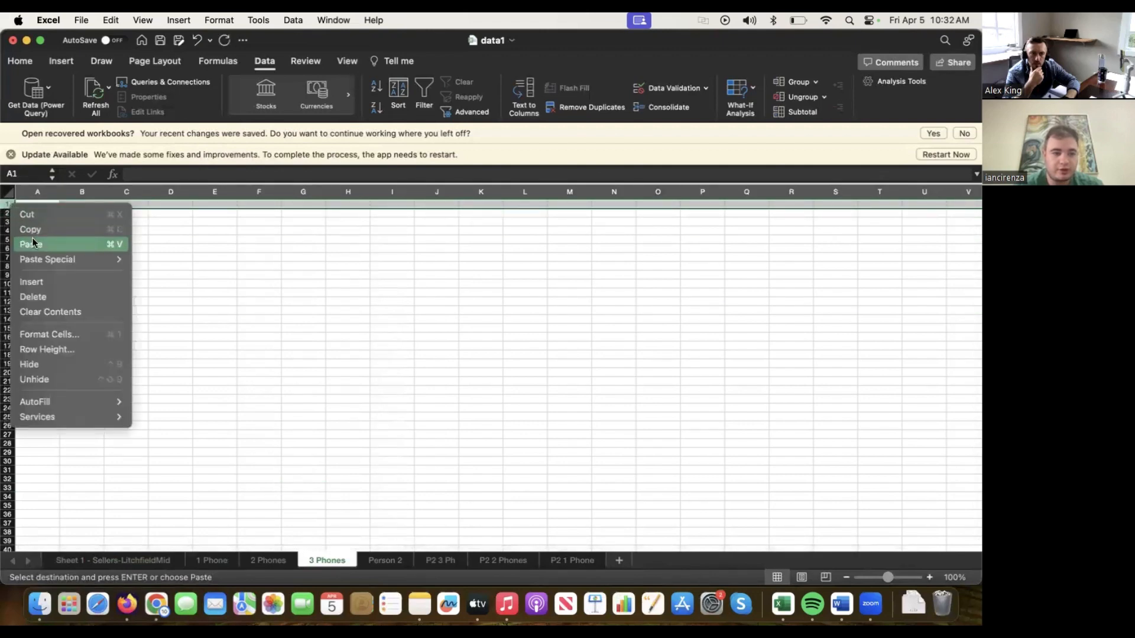
left_click(34, 243)
left_click(347, 350)
Sort all records in the Sellers-LitchfieldMid sheet by Person 1 Phone 3 values, A to Z, keeping the headers.
left_click(166, 561)
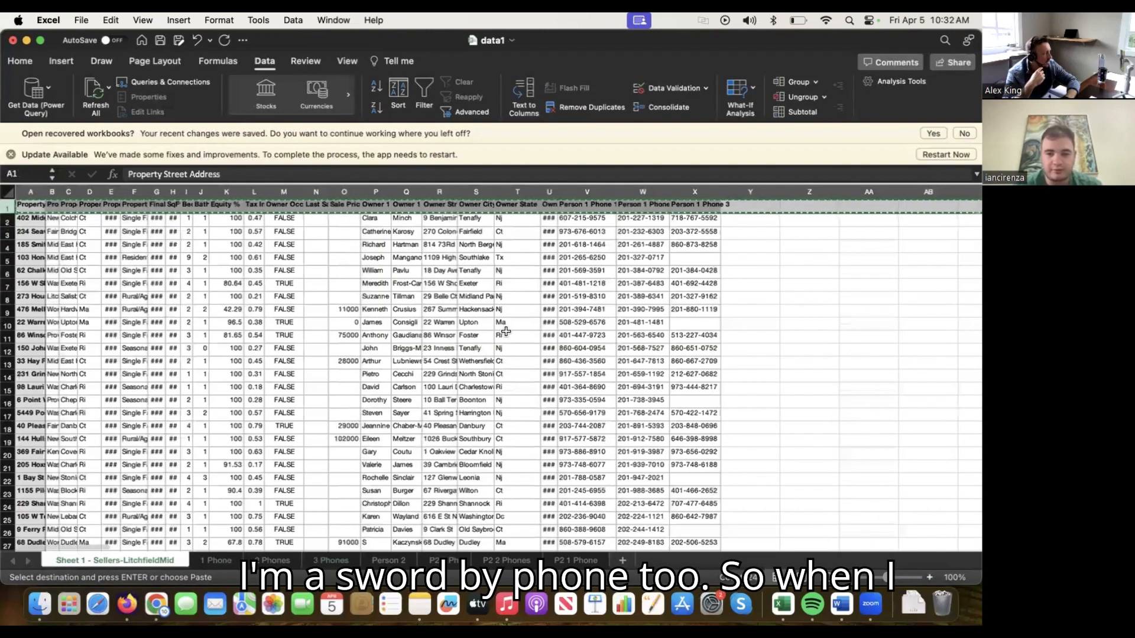
left_click(617, 371)
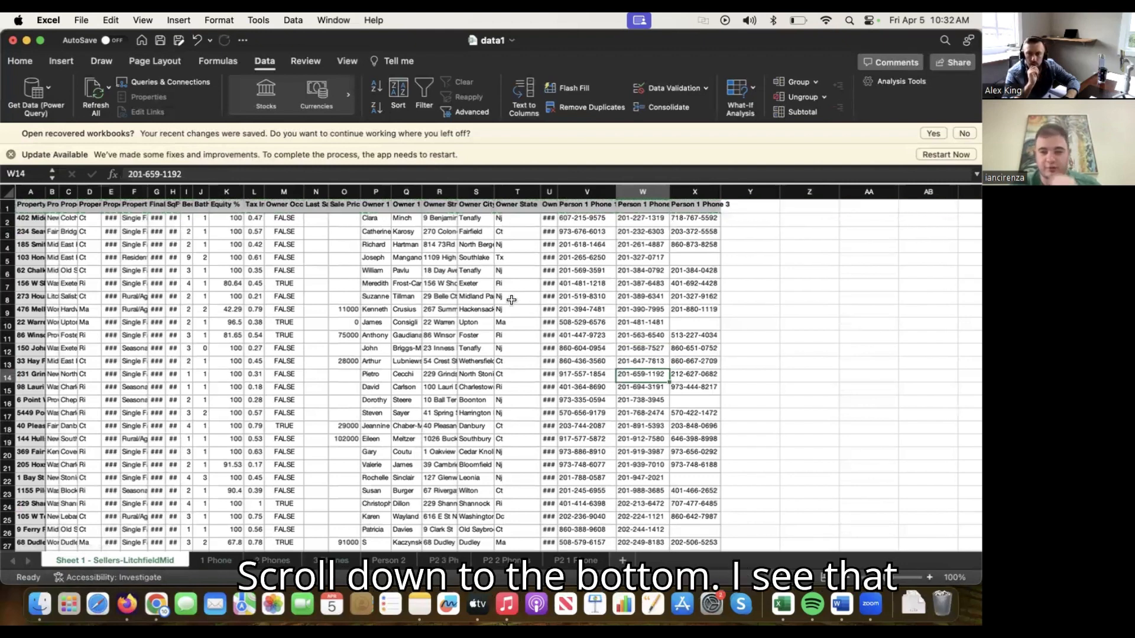
left_click(30, 191)
key("super+a")
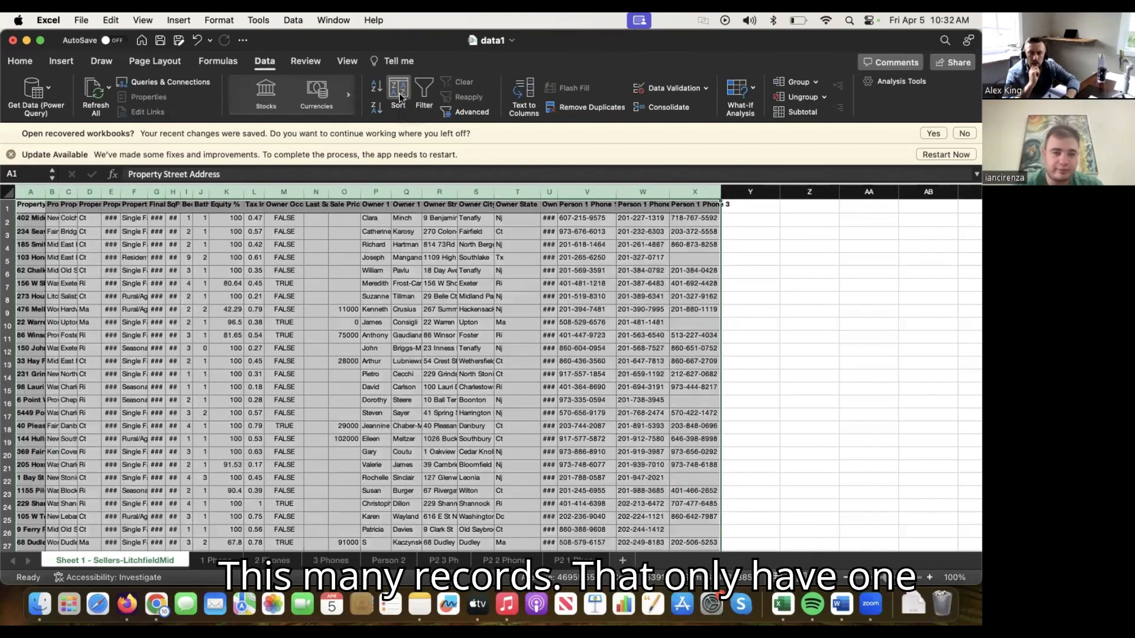
left_click(400, 96)
left_click(388, 105)
left_click(389, 120)
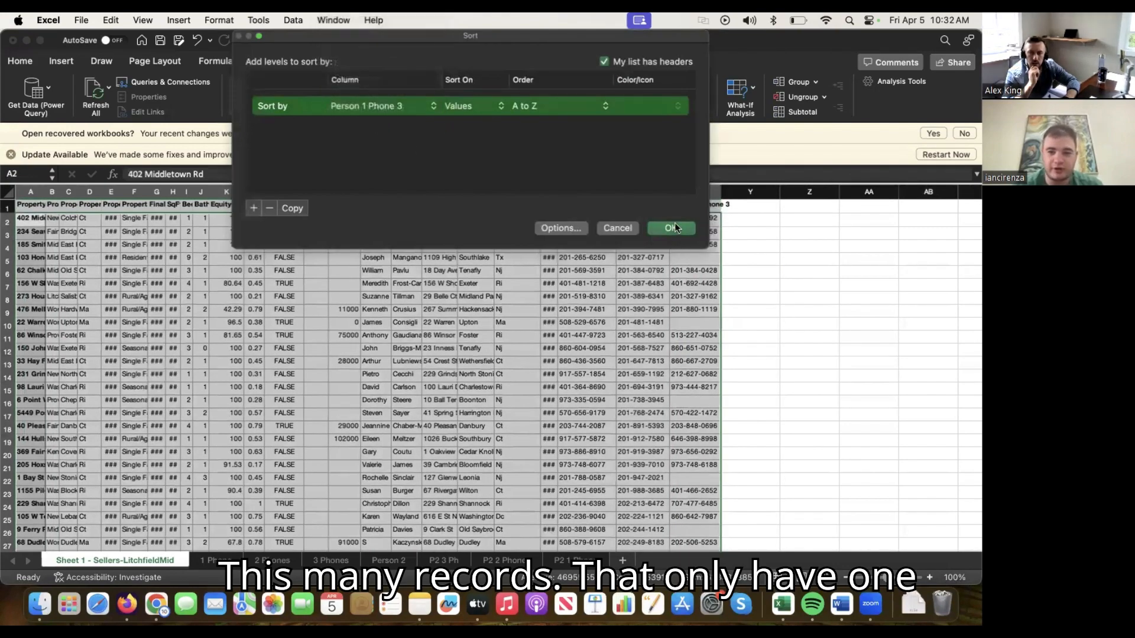
left_click(672, 228)
Move rows 11650 to 16028, which lack a third phone number, from the seller sheet into the 2 Phones sheet, starting at row 2.
scroll(631, 377, "down", 20)
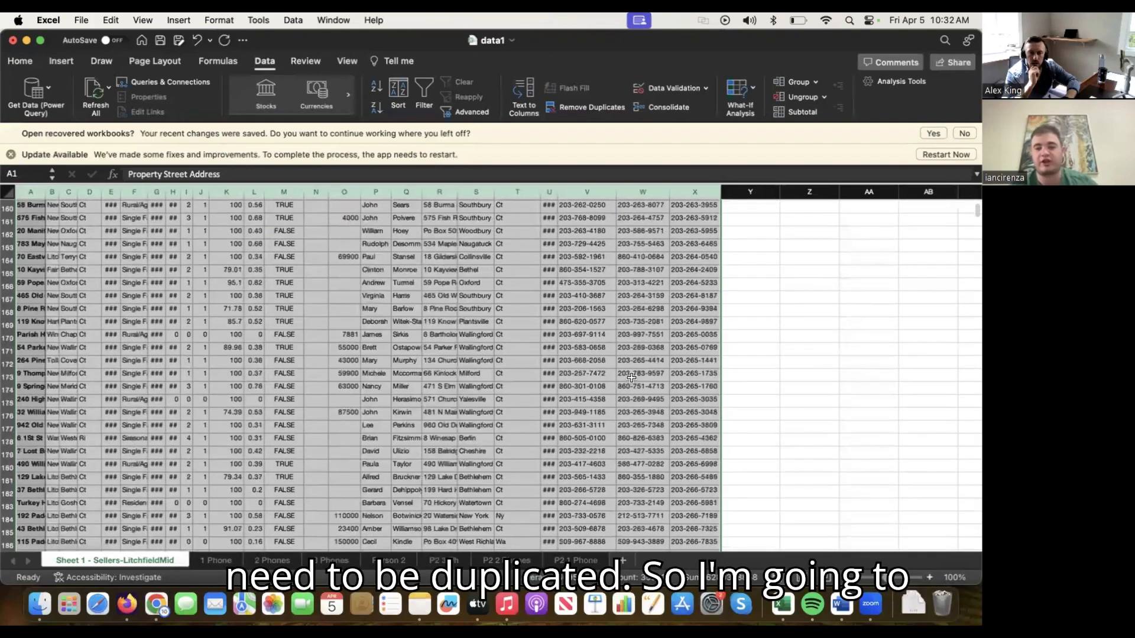
left_click_drag(976, 212, 970, 410)
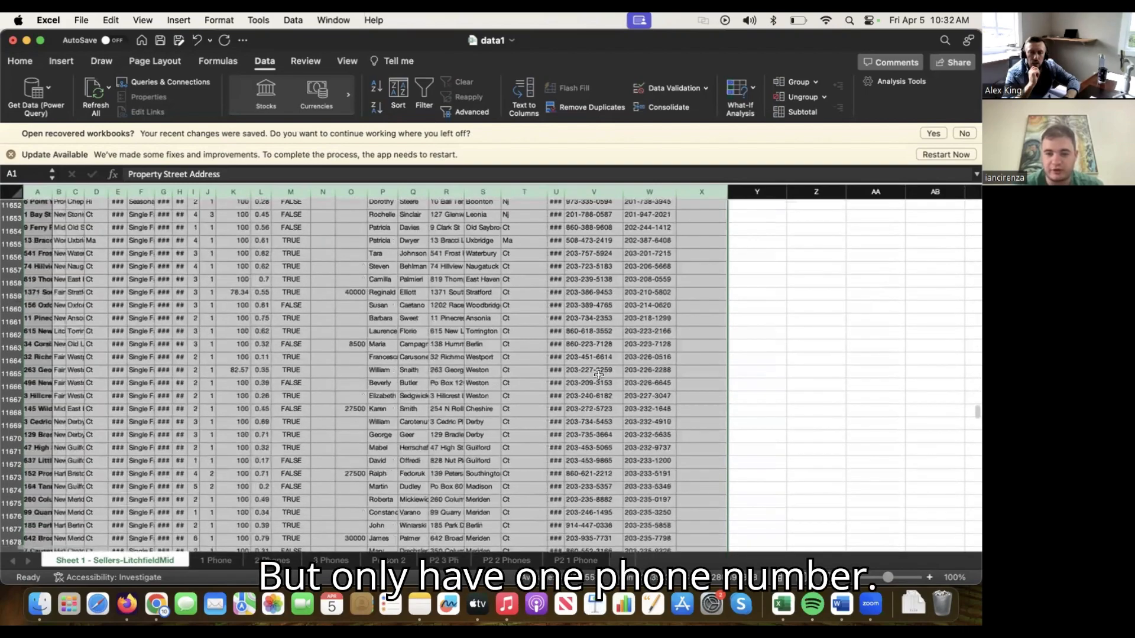
scroll(599, 374, "up", 2)
left_click(11, 269)
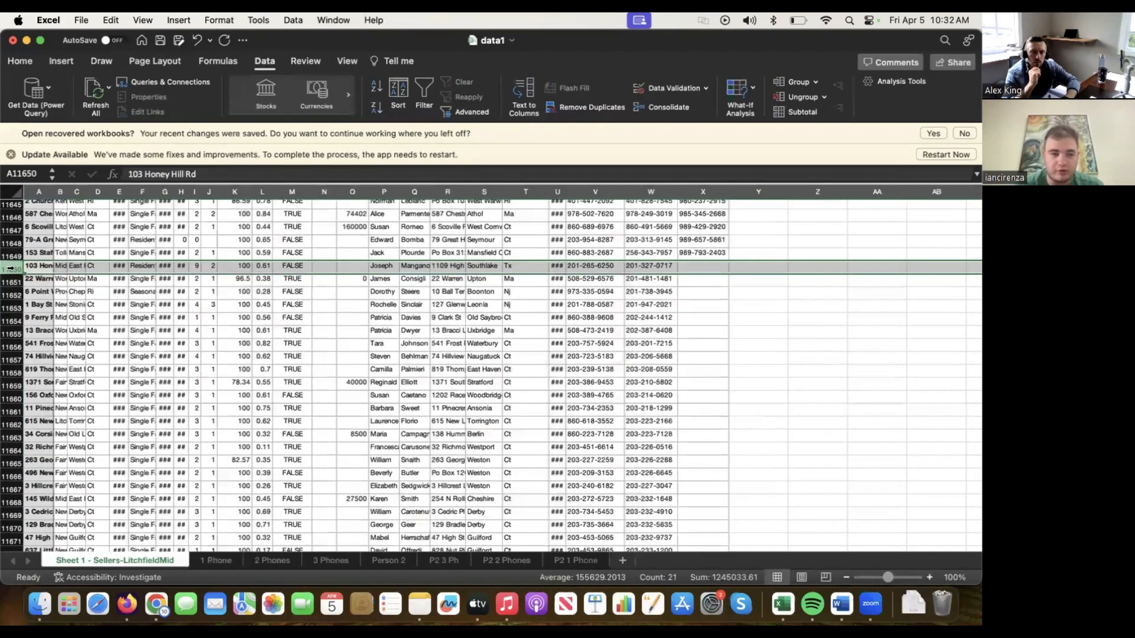
left_click_drag(10, 375, 10, 520)
scroll(187, 408, "down", 3)
right_click(190, 404)
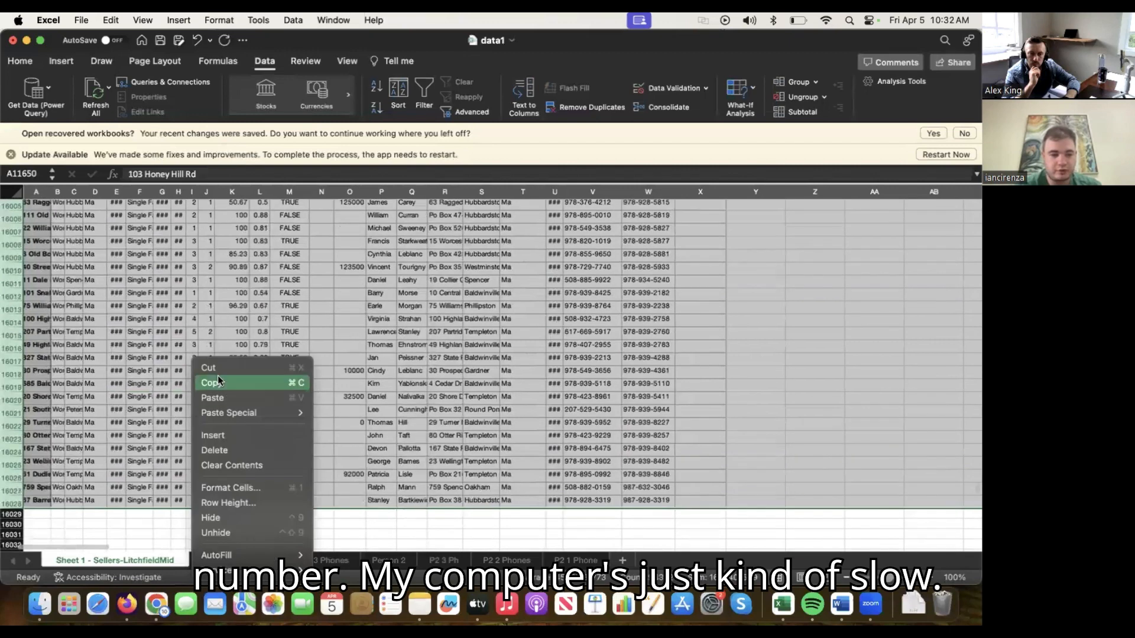
left_click(219, 368)
left_click(268, 560)
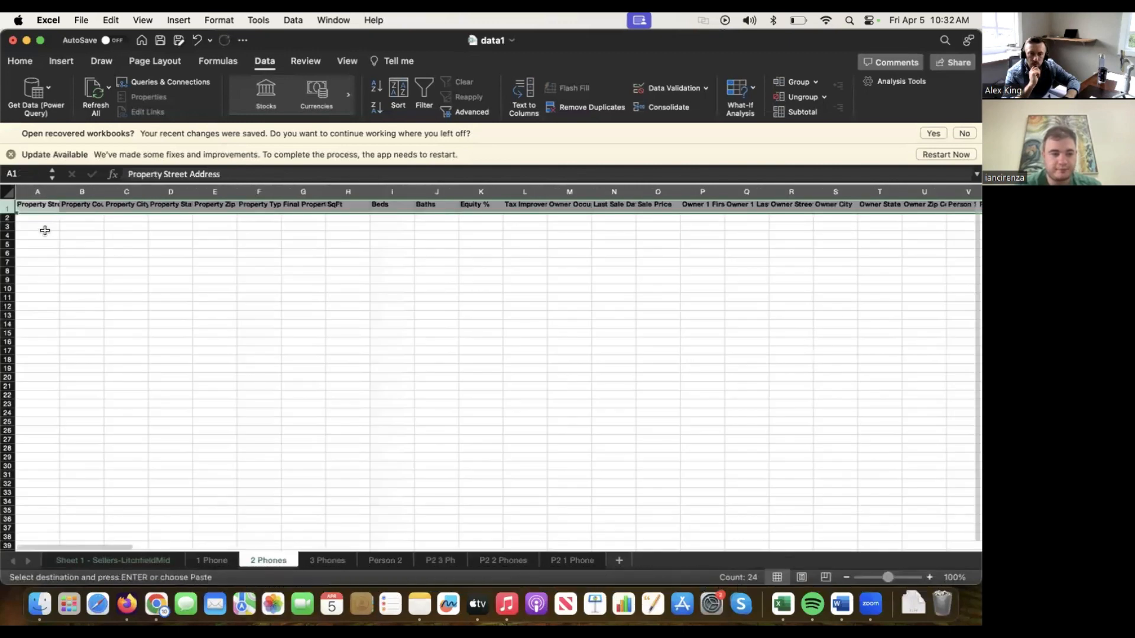
right_click(11, 217)
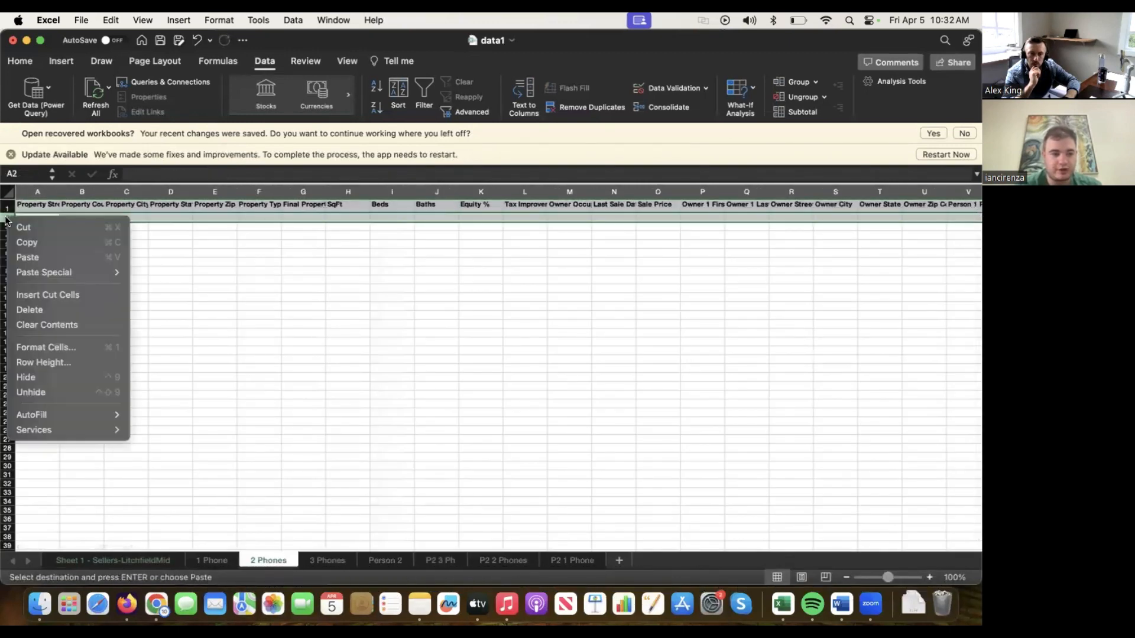
left_click(31, 258)
left_click(451, 300)
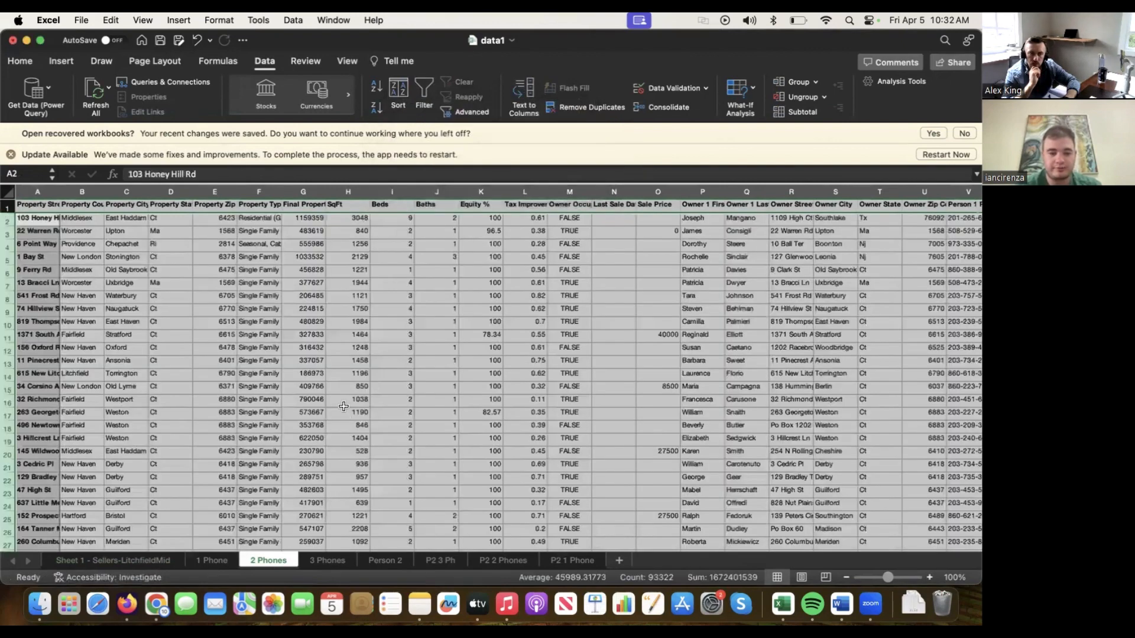
Review the records moved into the 1 Phone and 2 Phones sheets.
left_click(211, 560)
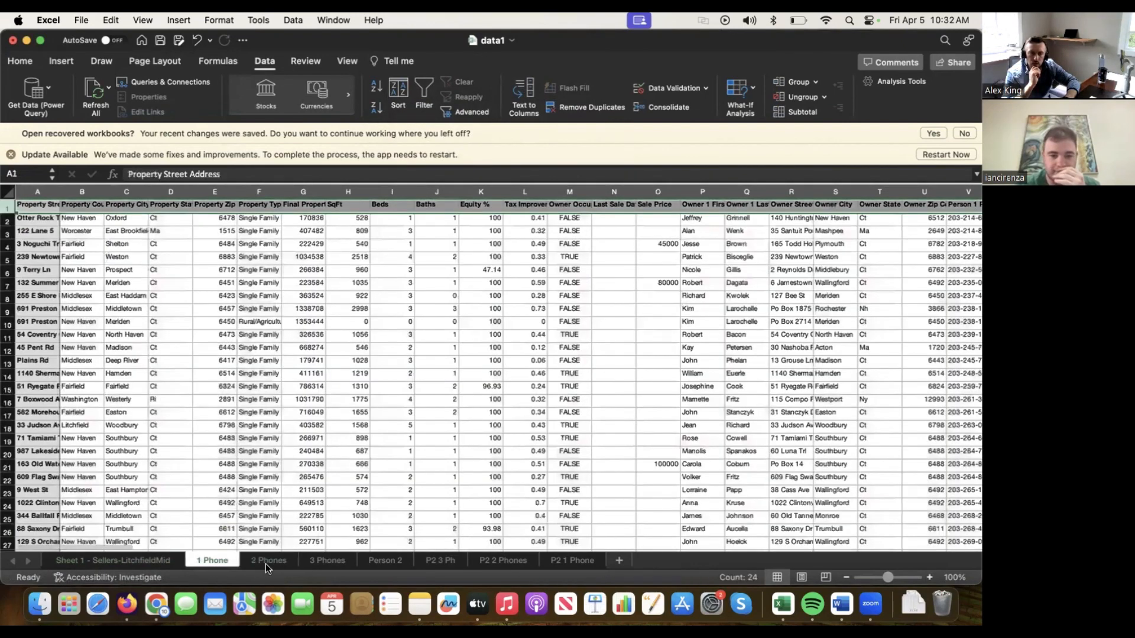
left_click(267, 560)
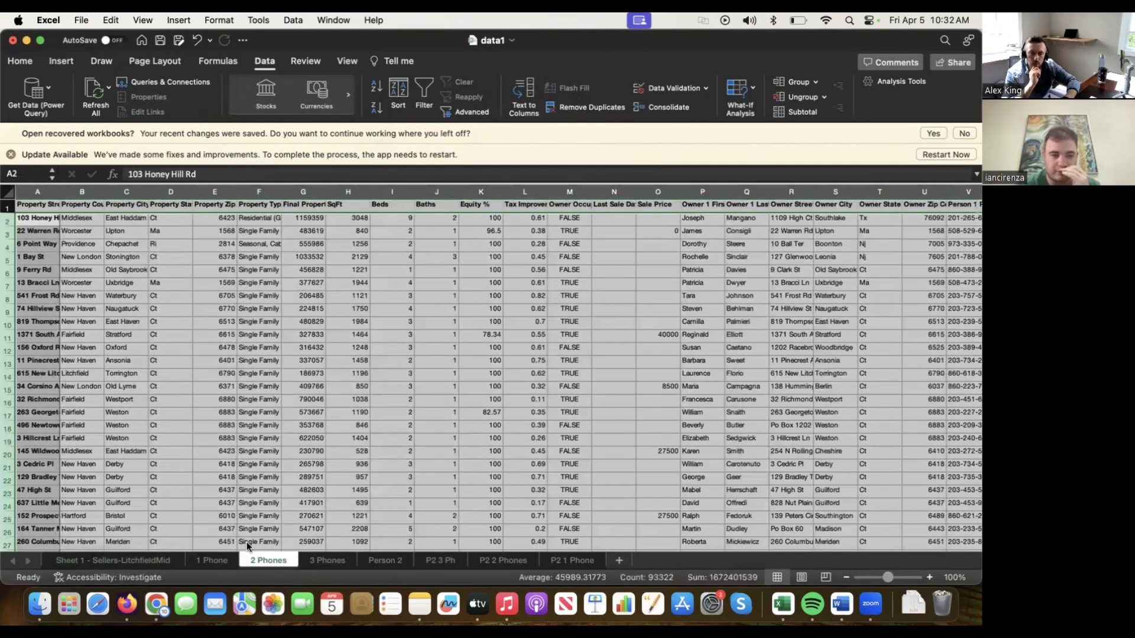
left_click(247, 409)
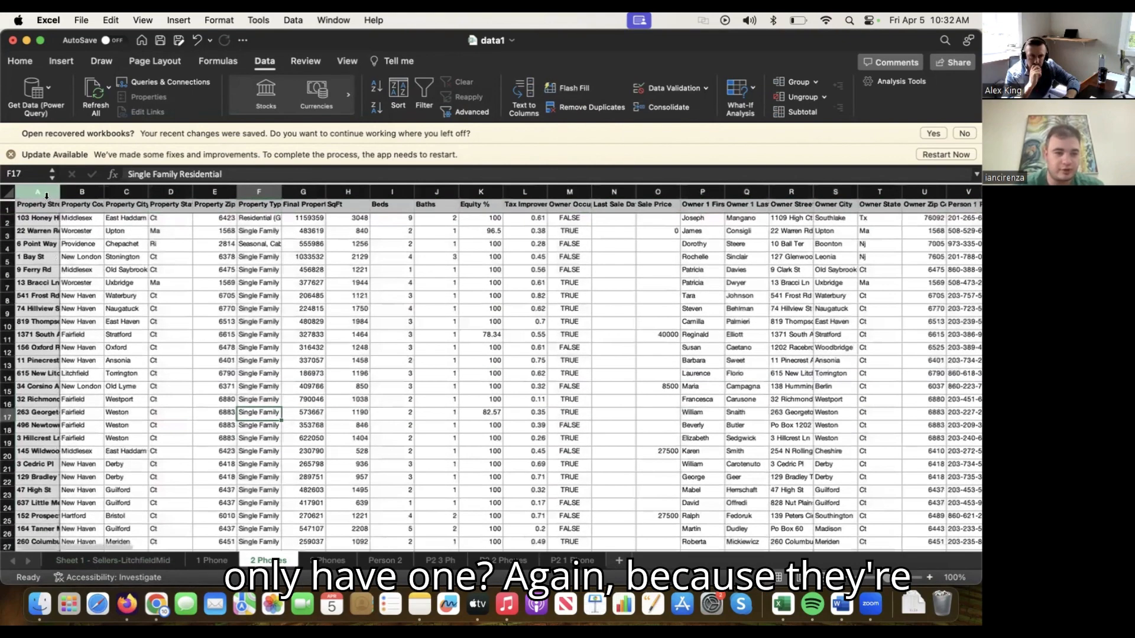
Narrow columns A to N in the 2 Phones sheet so the phone number columns fit in view.
left_click(52, 192)
left_click_drag(54, 193, 345, 190)
left_click(68, 192)
left_click(94, 192)
left_click(127, 190)
left_click(156, 190)
left_click(156, 190)
left_click(169, 191)
left_click(202, 190)
left_click(233, 190)
left_click(239, 190)
left_click(256, 191)
left_click(302, 191)
left_click(324, 190)
left_click(343, 191)
left_click(367, 191)
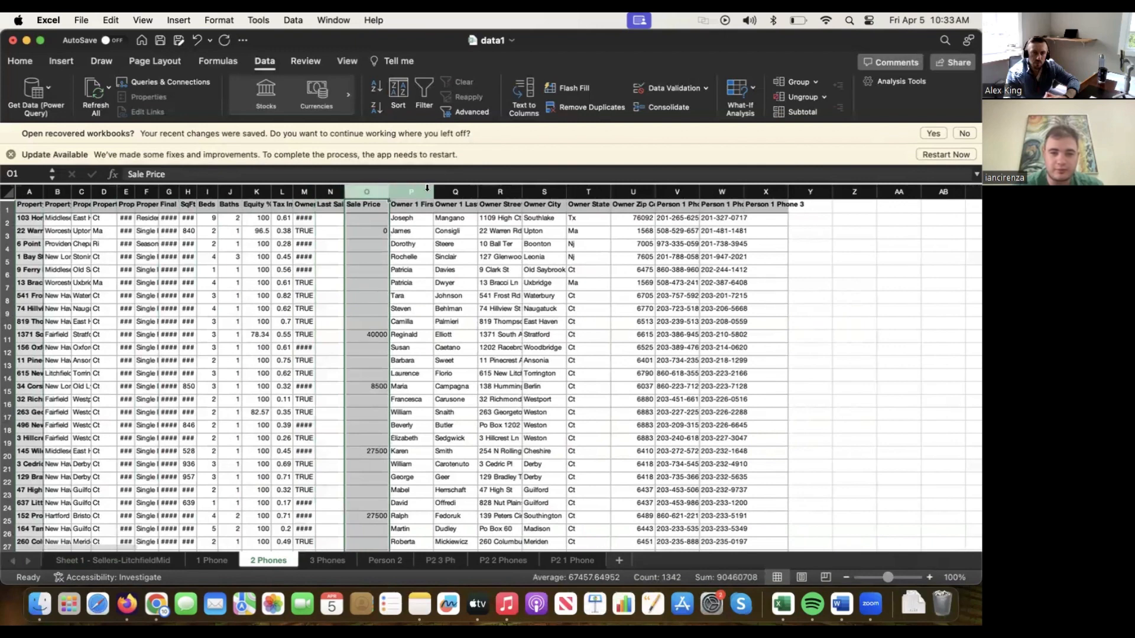
Widen the Person 1 Phone 2 column enough to display its complete header and phone numbers.
left_click(733, 191)
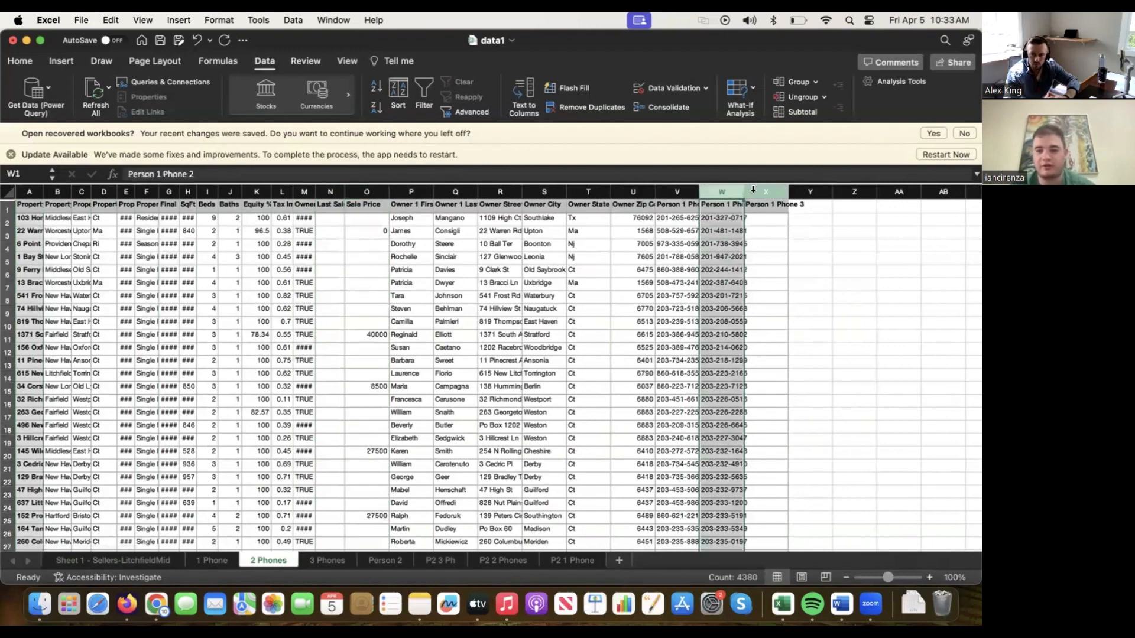
left_click_drag(739, 191, 757, 190)
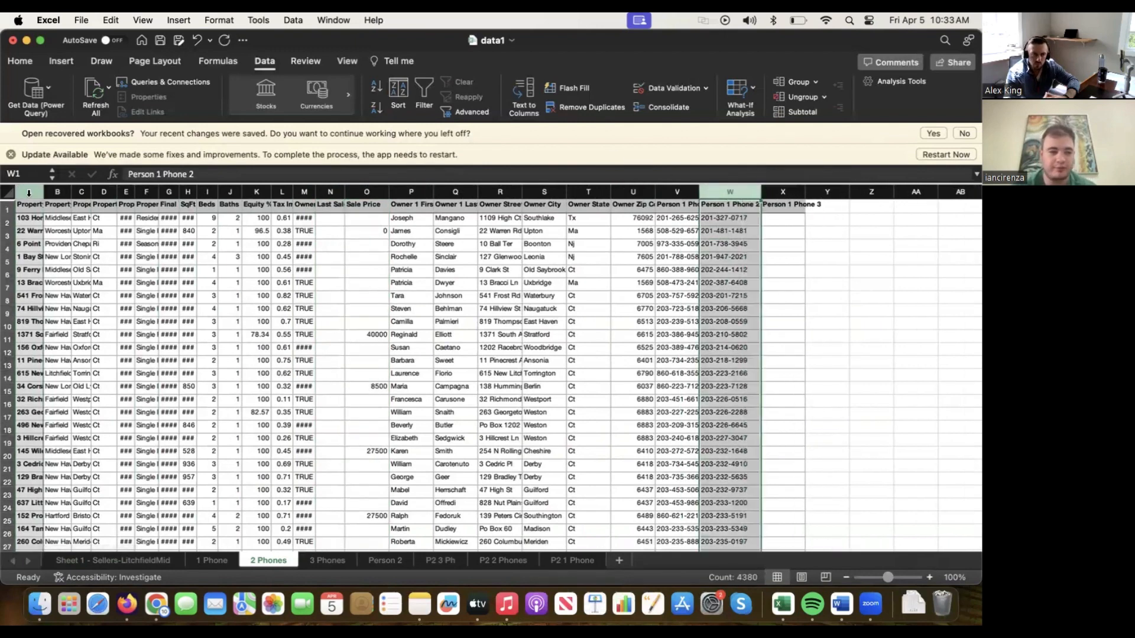
left_click_drag(28, 192, 851, 192)
left_click(491, 234)
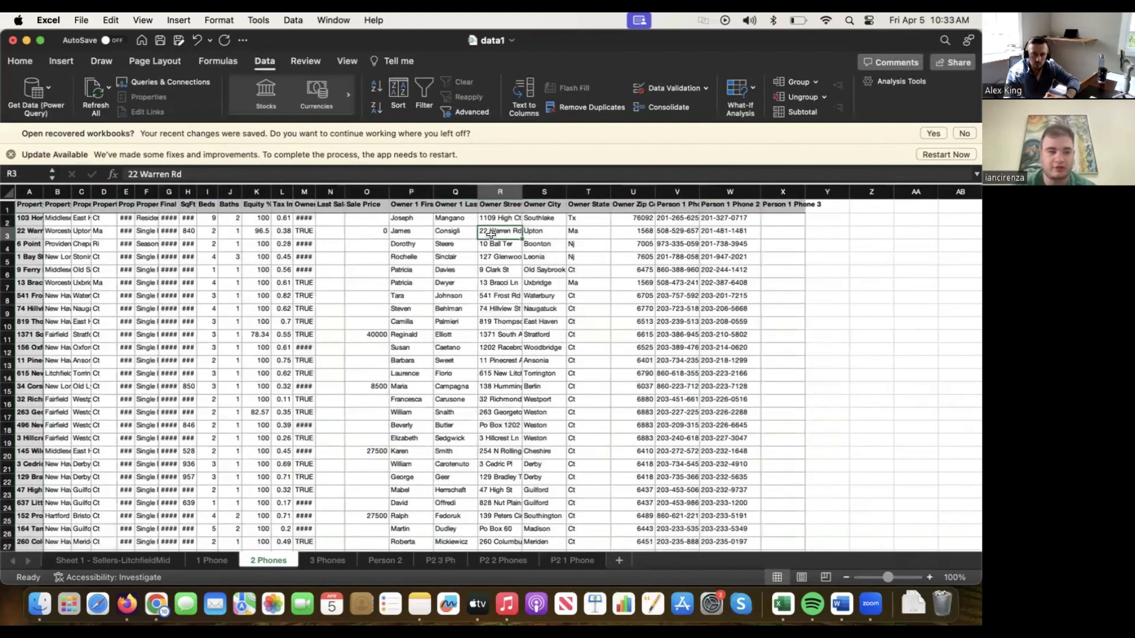
Duplicate all 2 Phones records by copying rows 2 to 4380 and pasting them below, starting at row 4381.
left_click(12, 223)
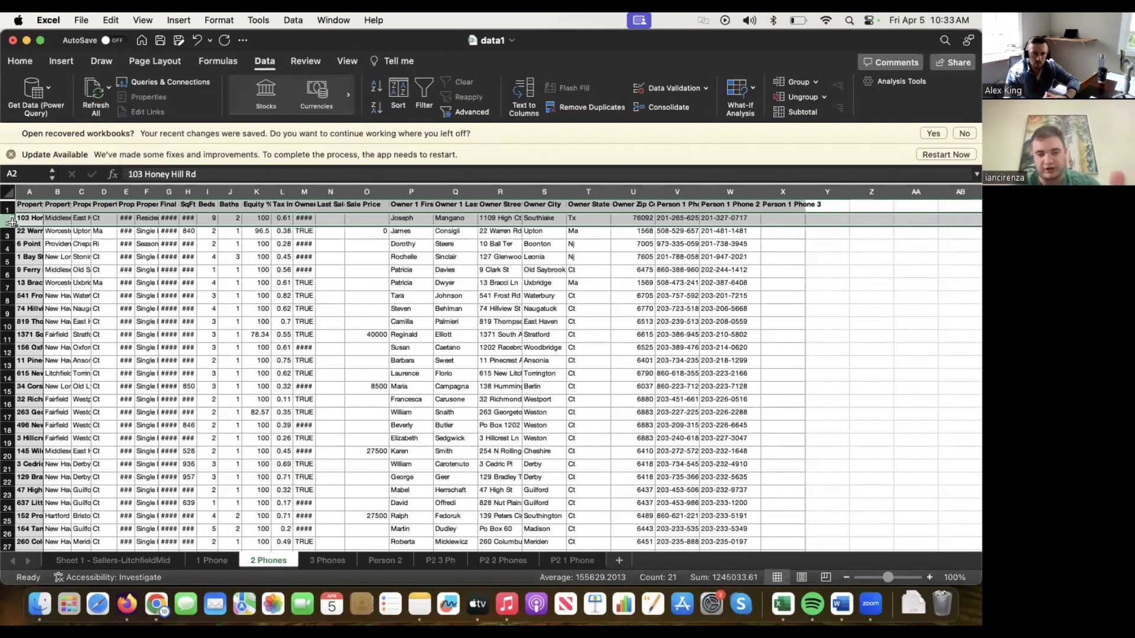
key("cmd+shift+Down")
right_click(296, 361)
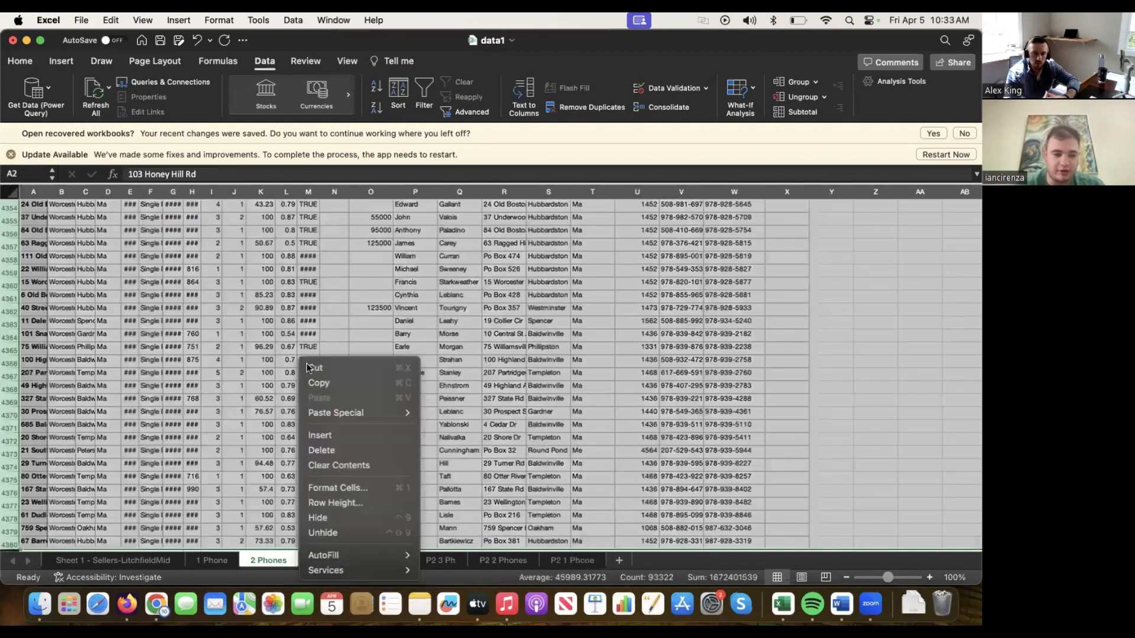
left_click(324, 381)
scroll(643, 332, "down", 20)
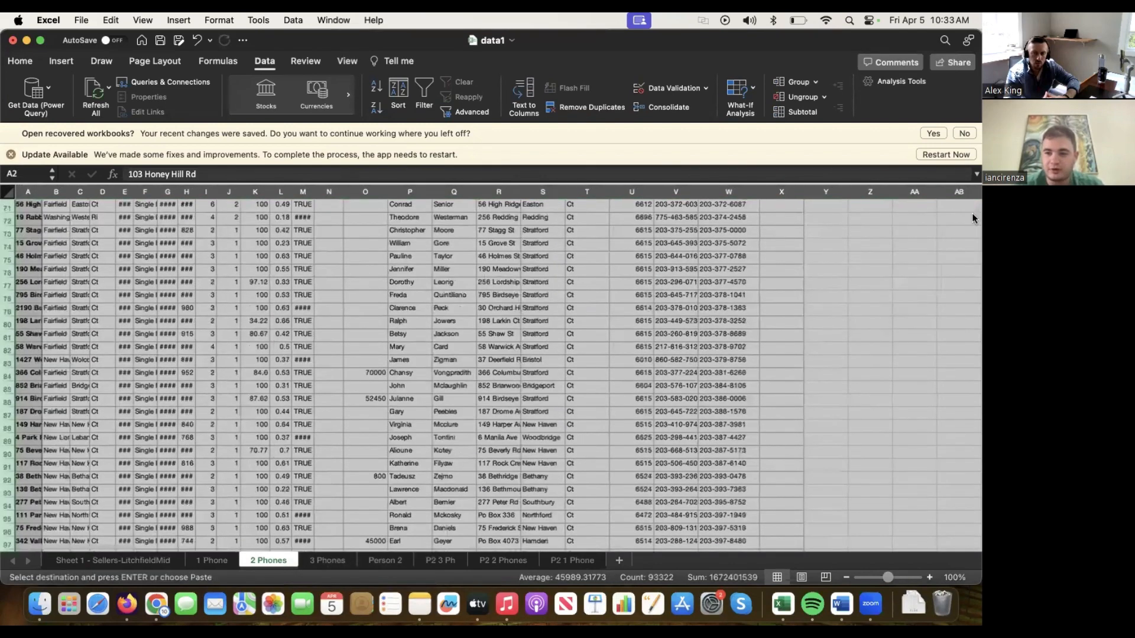
scroll(127, 455, "down", 10)
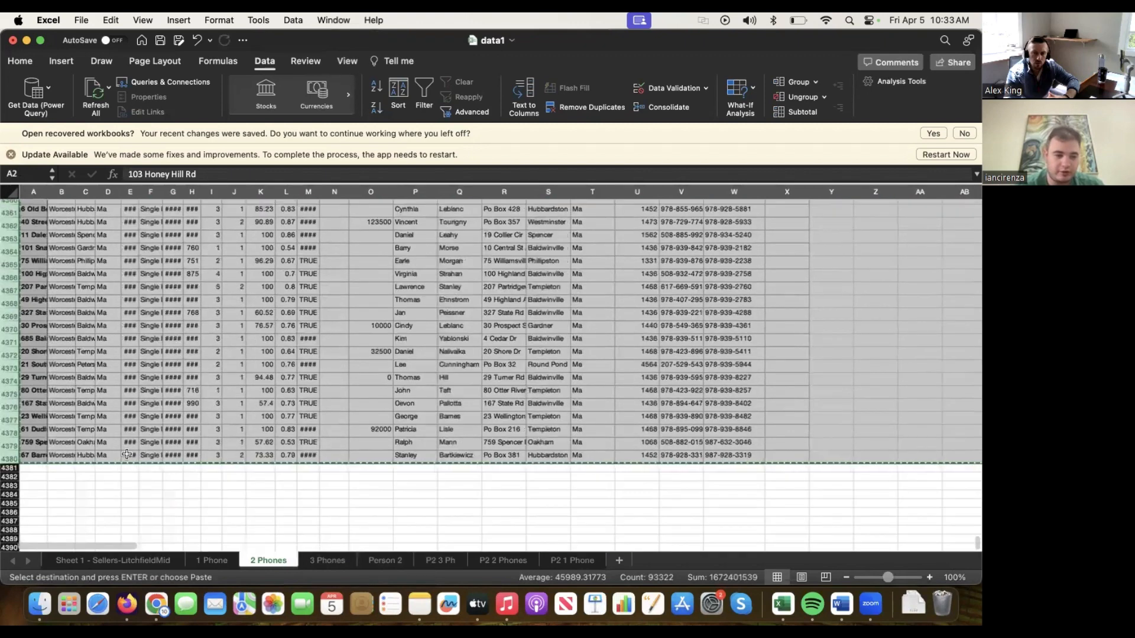
left_click(10, 469)
right_click(10, 469)
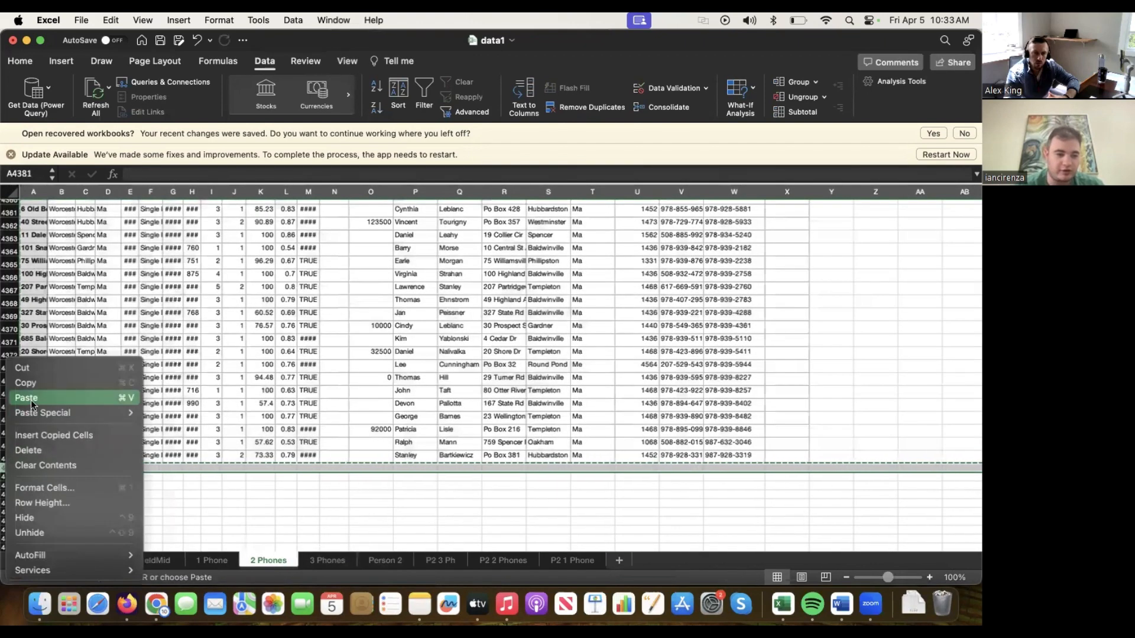
left_click(98, 400)
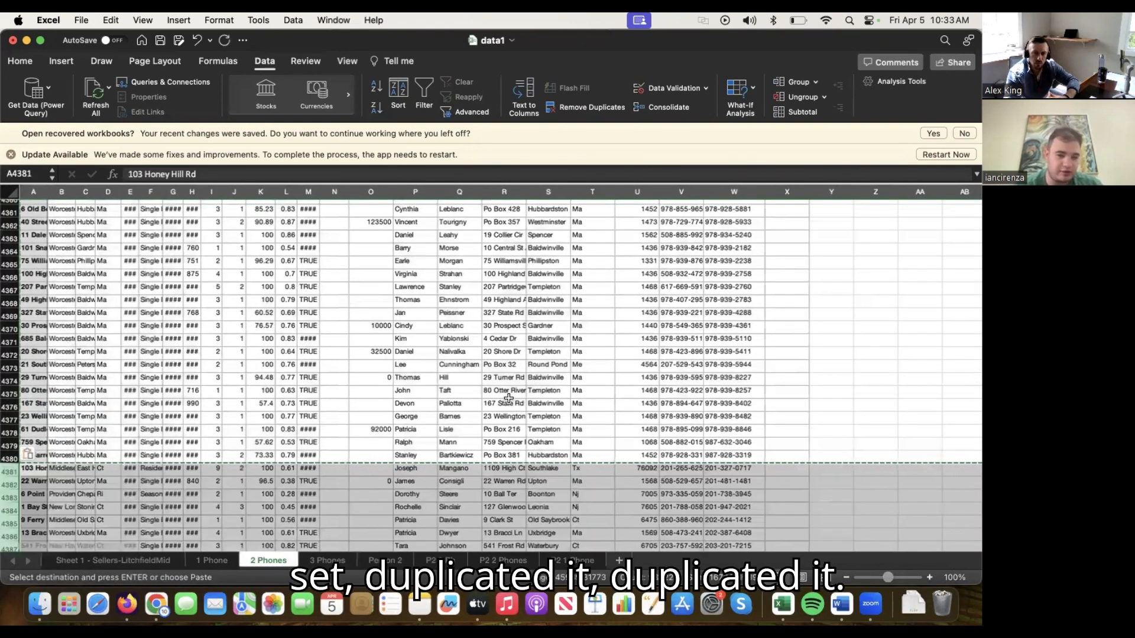
left_click(508, 398)
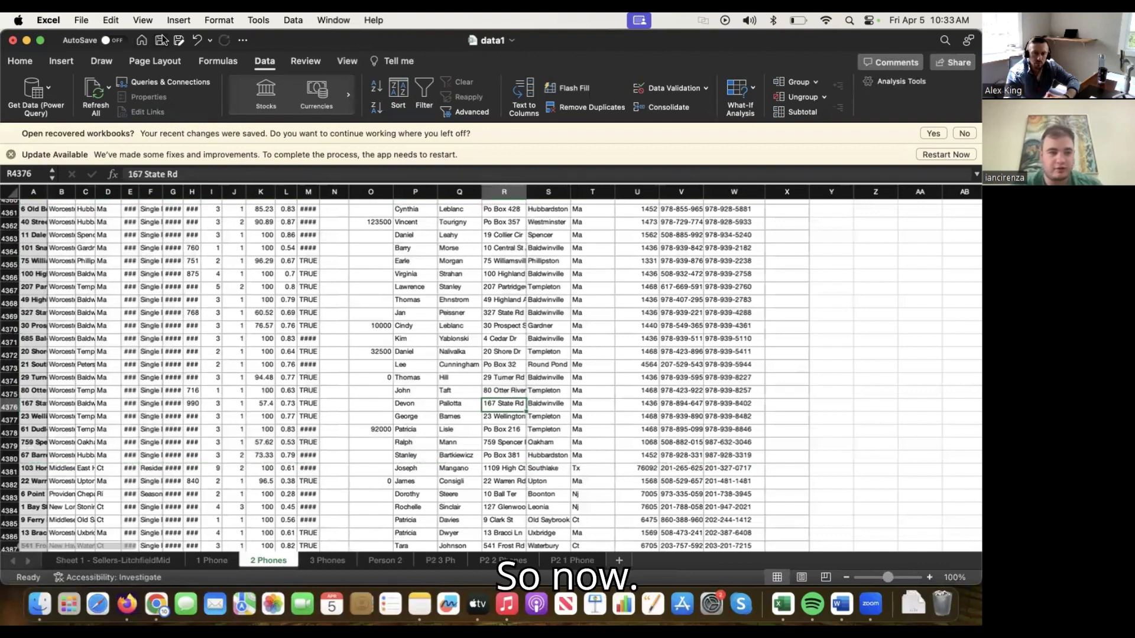
left_click(197, 40)
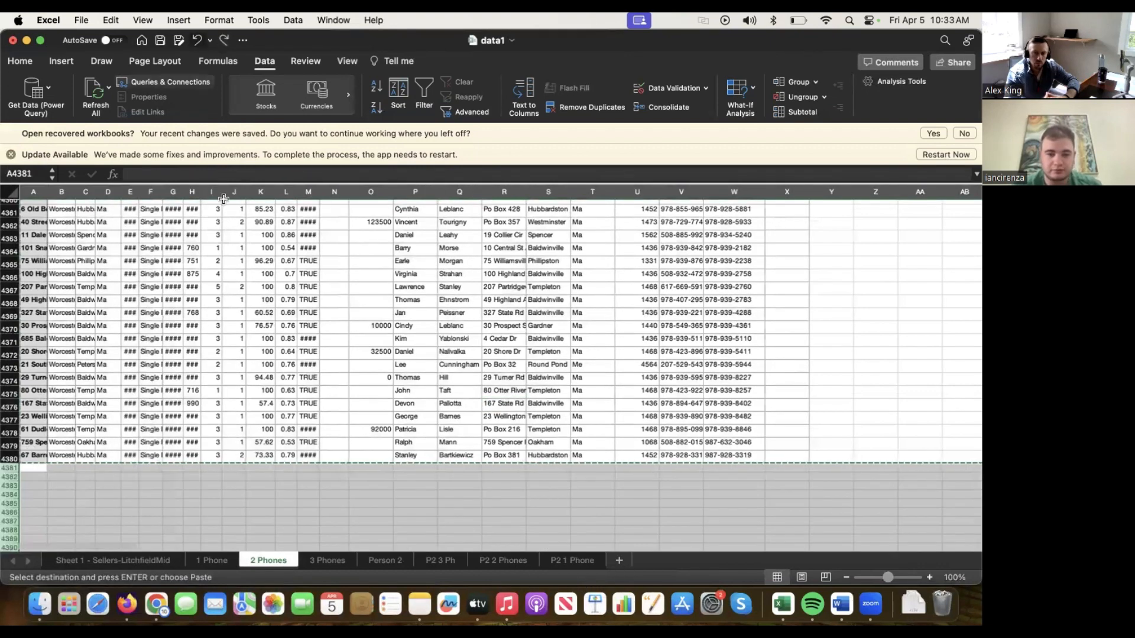
left_click(225, 41)
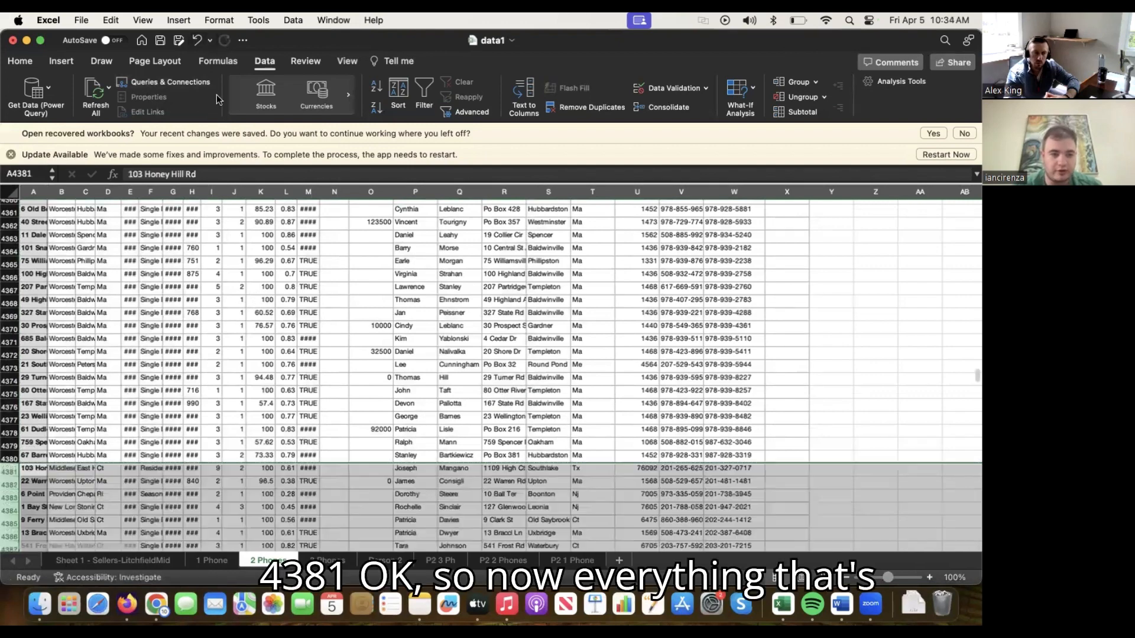
Move the duplicated rows' Person 1 Phone 2 numbers from W4381 downward over their Person 1 Phone 1 numbers, starting at V4381.
left_click(728, 470)
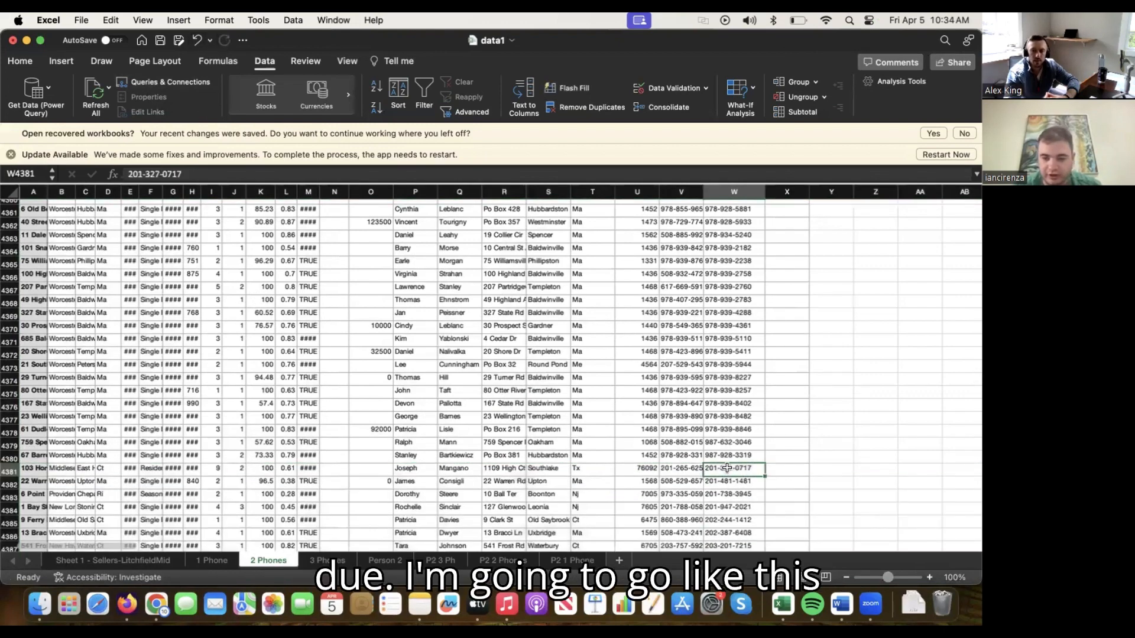
key("super+shift+Down")
right_click(727, 390)
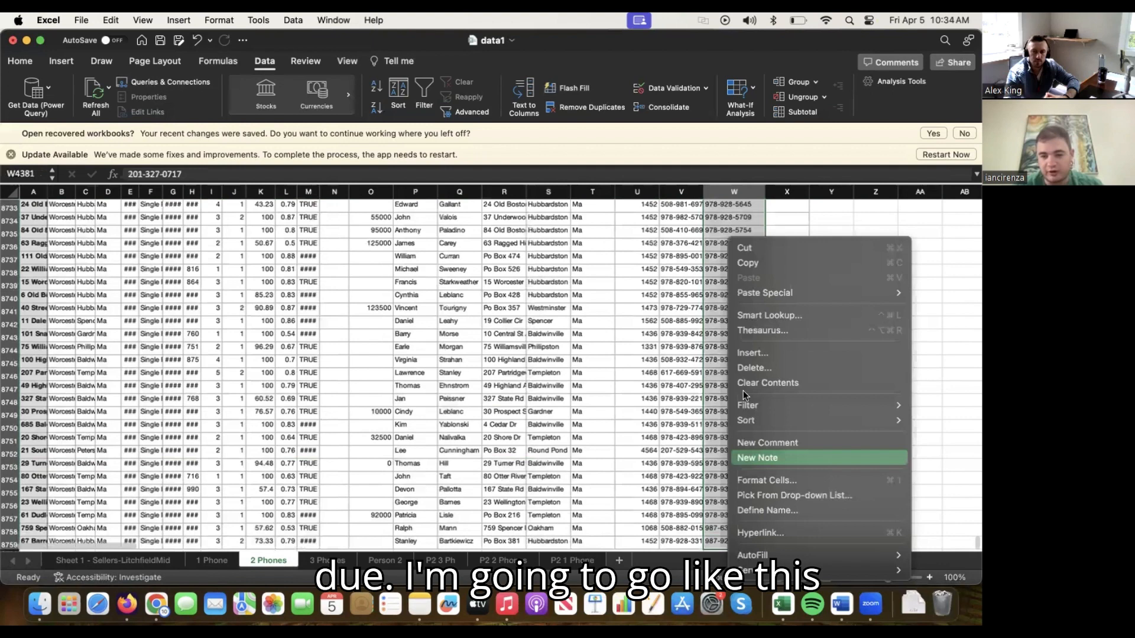
left_click(764, 250)
left_click(685, 373)
right_click(690, 374)
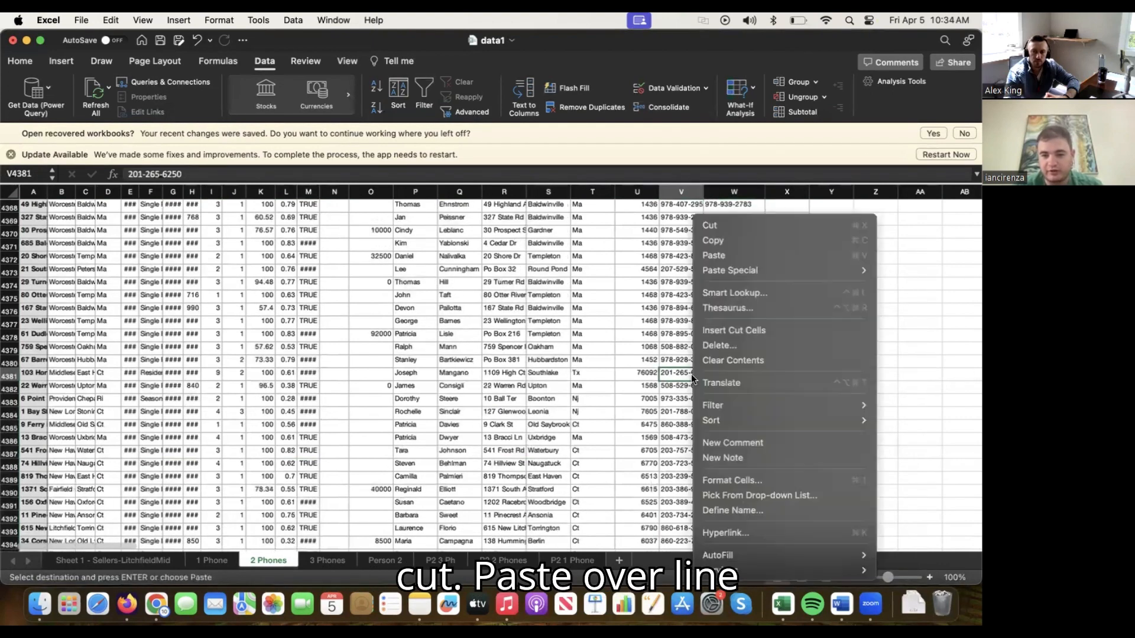
left_click(712, 255)
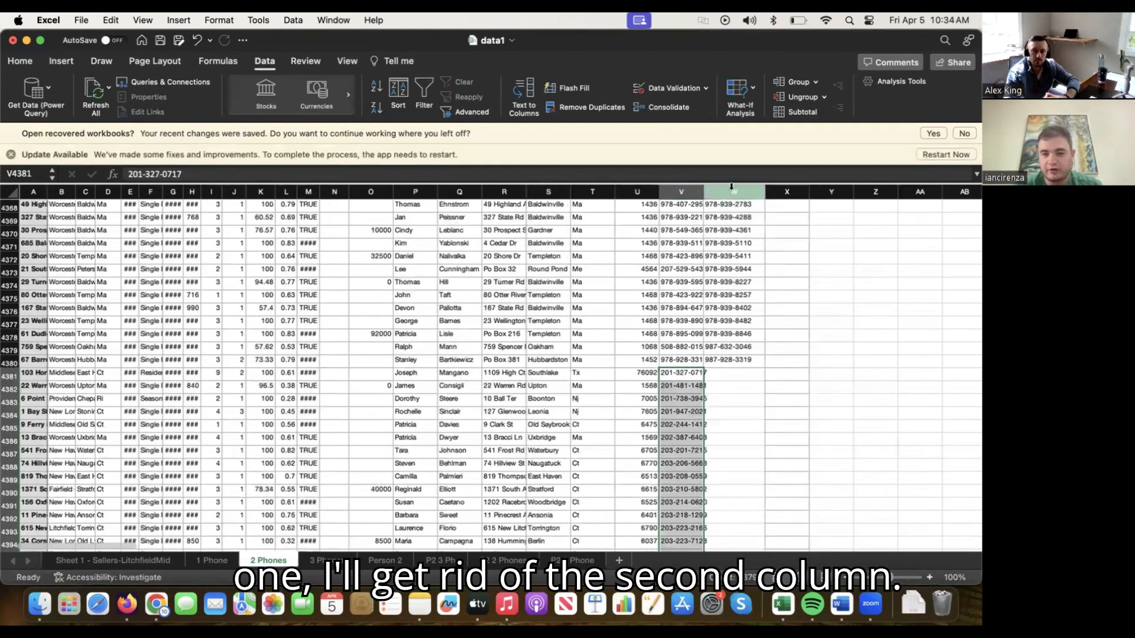
Delete the Person 1 Phone 2 column (W) from the 2 Phones sheet.
right_click(731, 188)
left_click(753, 279)
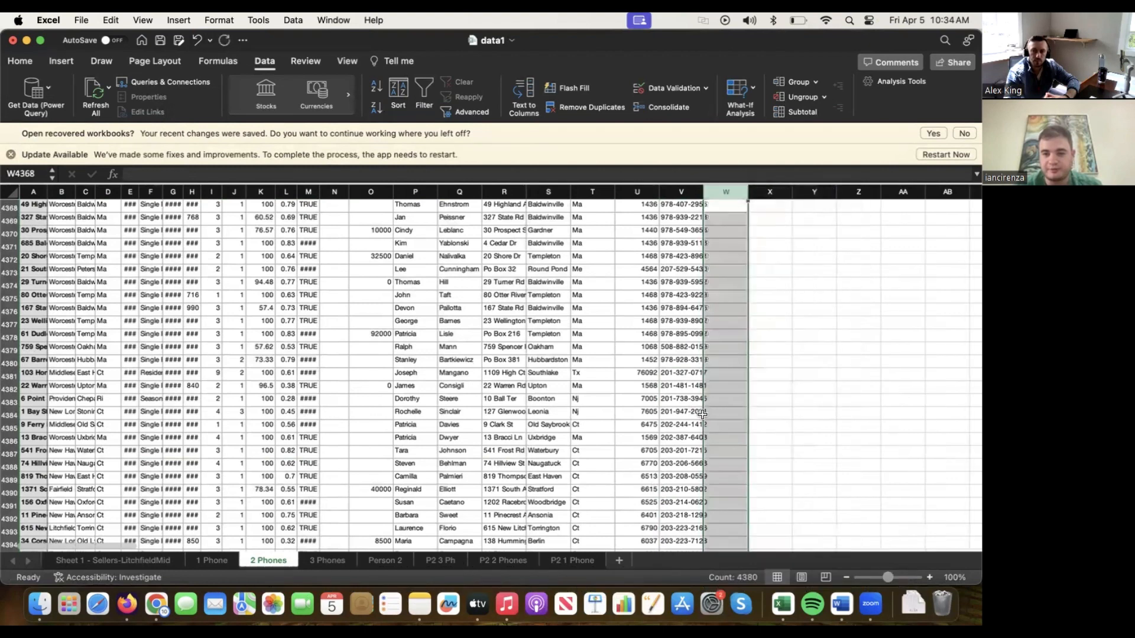
left_click(666, 411)
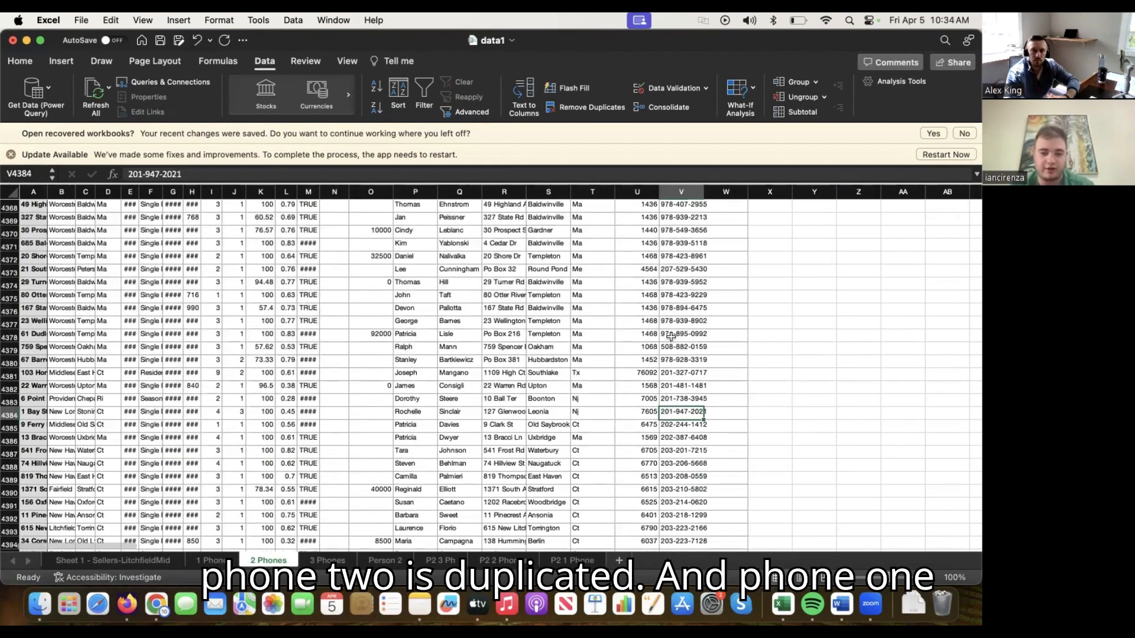
Move all records from row 2 down in the 2 Phones sheet to the end of the 1 Phone sheet, starting at row 2811.
scroll(668, 404, "down", 20)
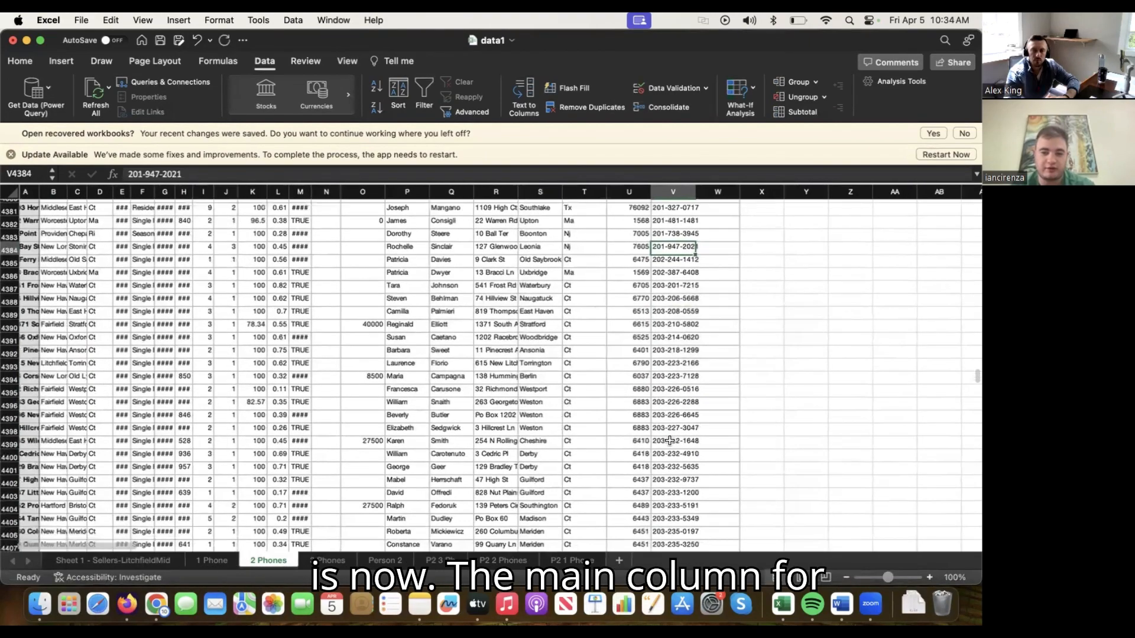
scroll(669, 440, "up", 20)
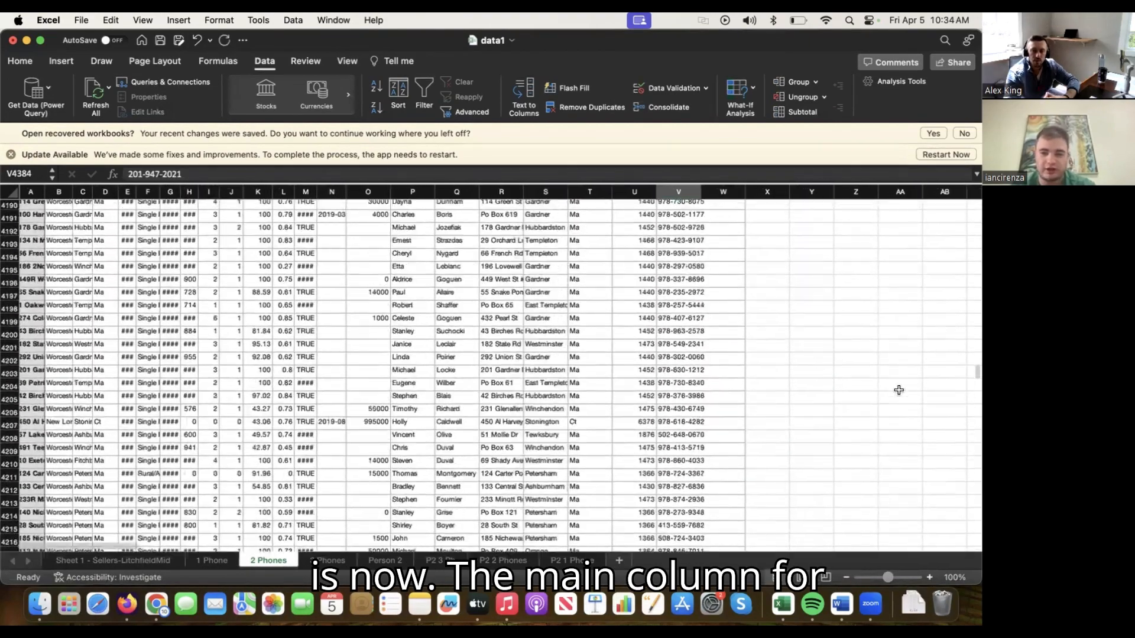
left_click_drag(976, 367, 966, 180)
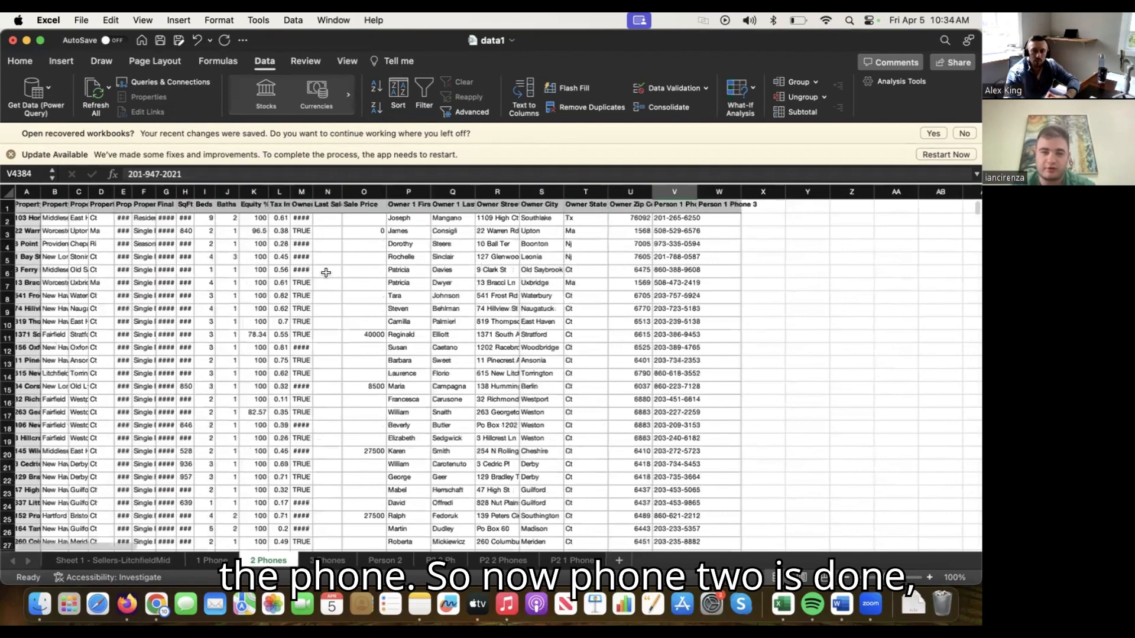
left_click(11, 220)
key("super+shift+Down")
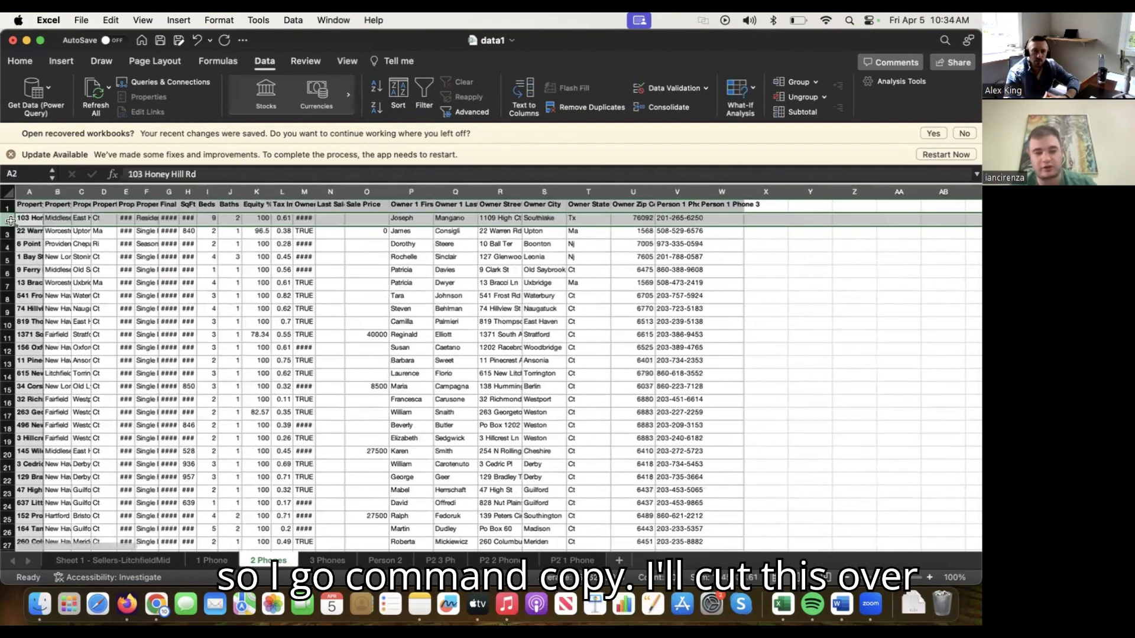
right_click(266, 360)
left_click(284, 368)
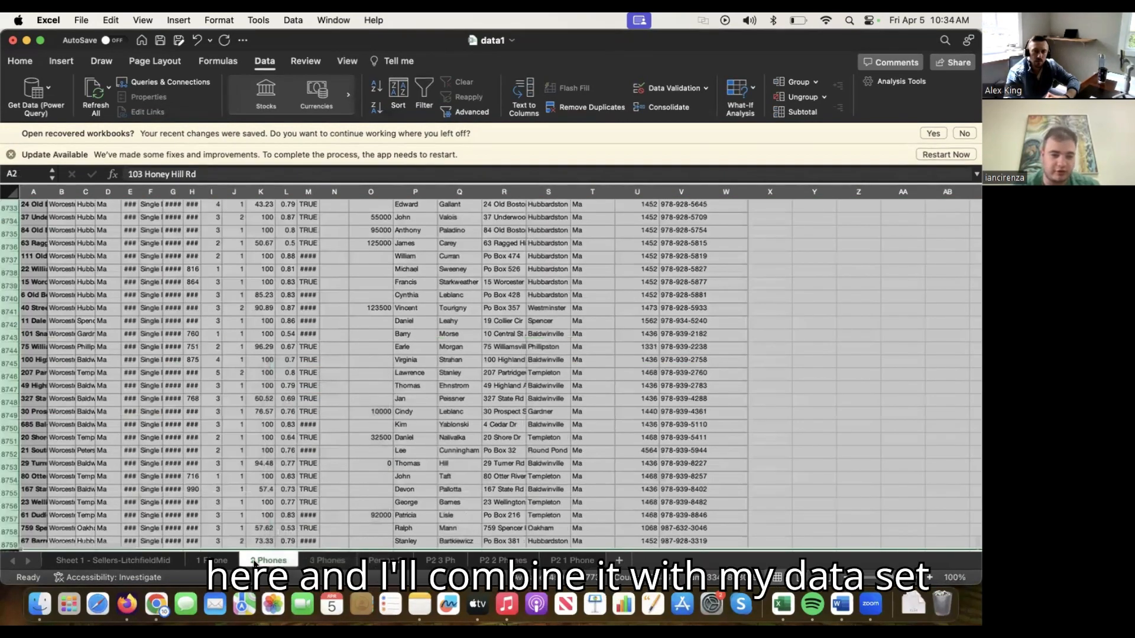
left_click(214, 561)
scroll(308, 408, "down", 20)
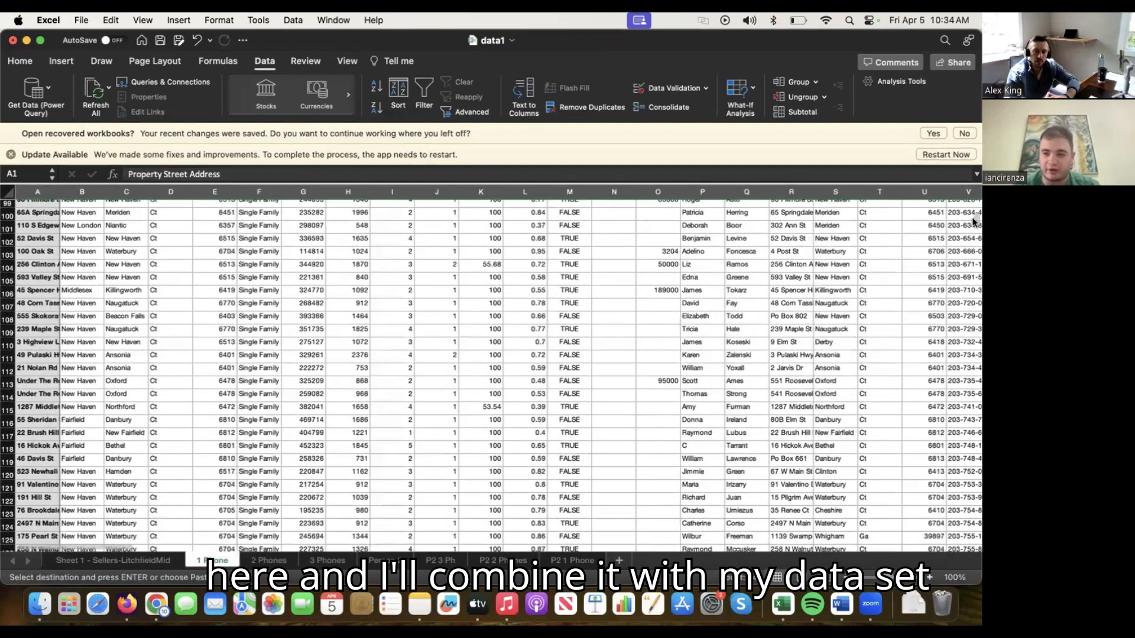
scroll(934, 528, "down", 20)
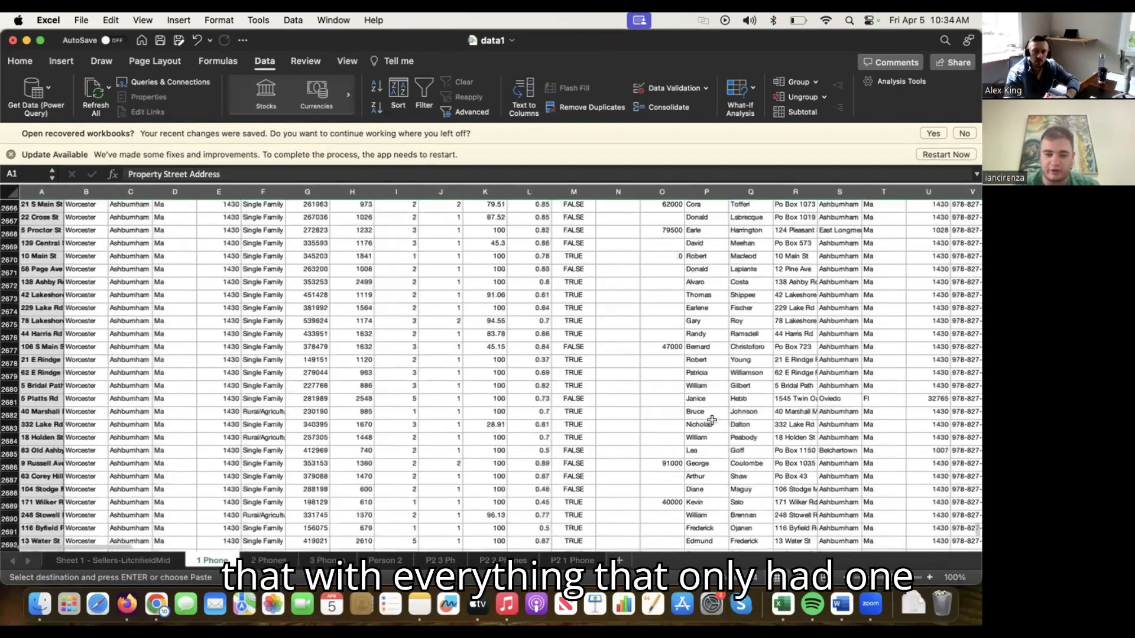
scroll(711, 420, "up", 20)
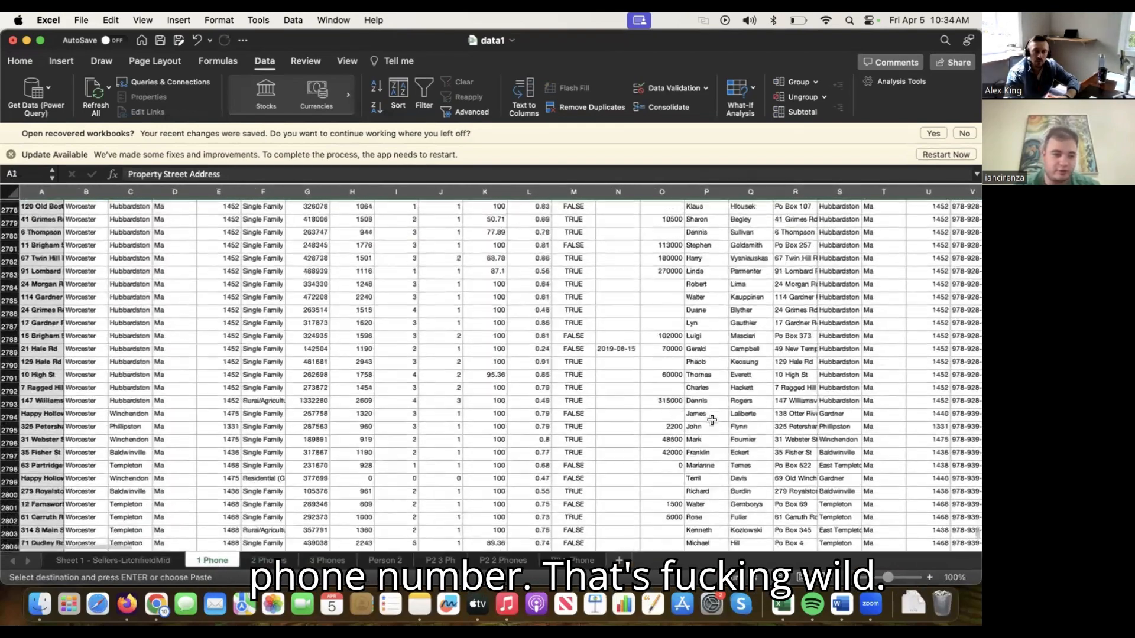
left_click(16, 439)
right_click(17, 439)
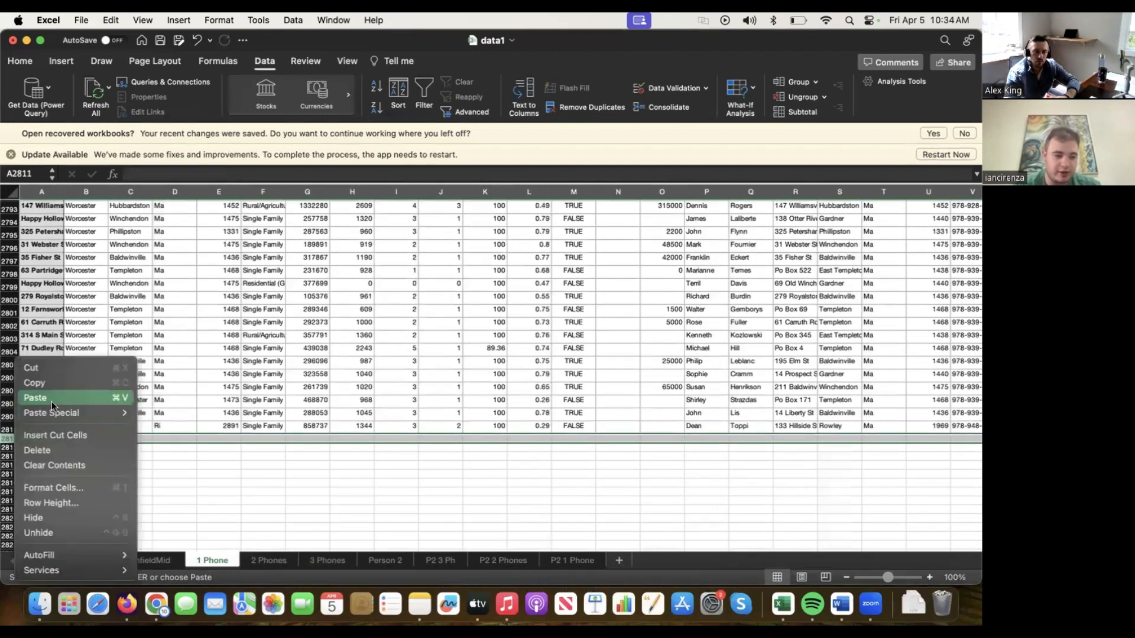
left_click(36, 395)
left_click(523, 296)
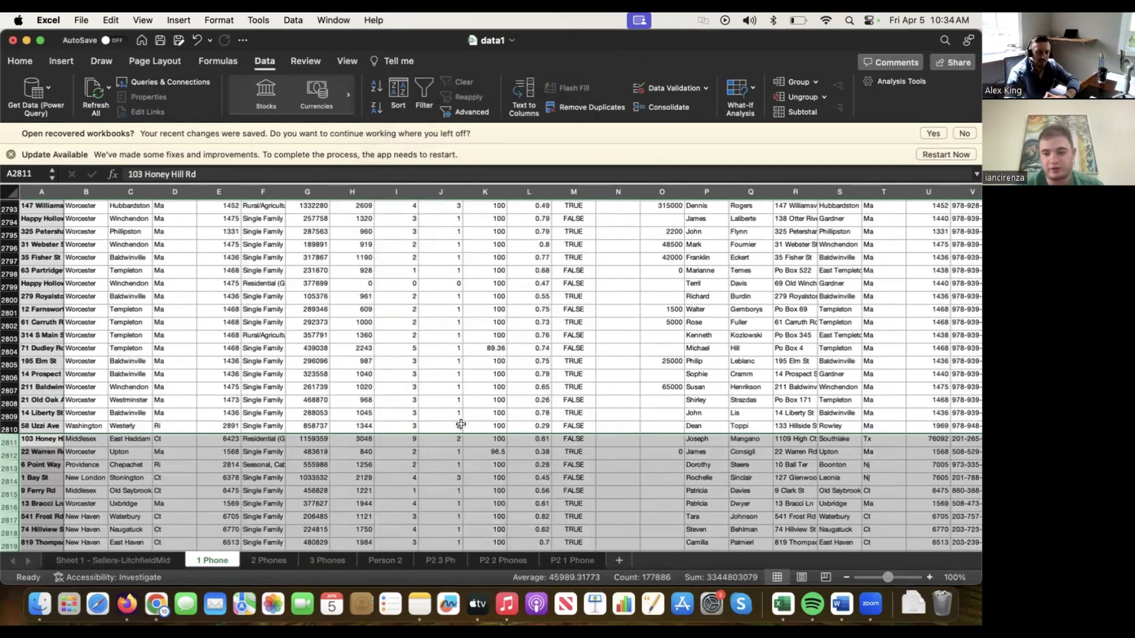
scroll(462, 424, "right", 3)
scroll(462, 425, "up", 1)
scroll(462, 424, "left", 3)
Check the 1 Phone, 2 Phones and 3 Phones sheets and return to the first records of the Sellers-LitchfieldMid sheet.
left_click(260, 559)
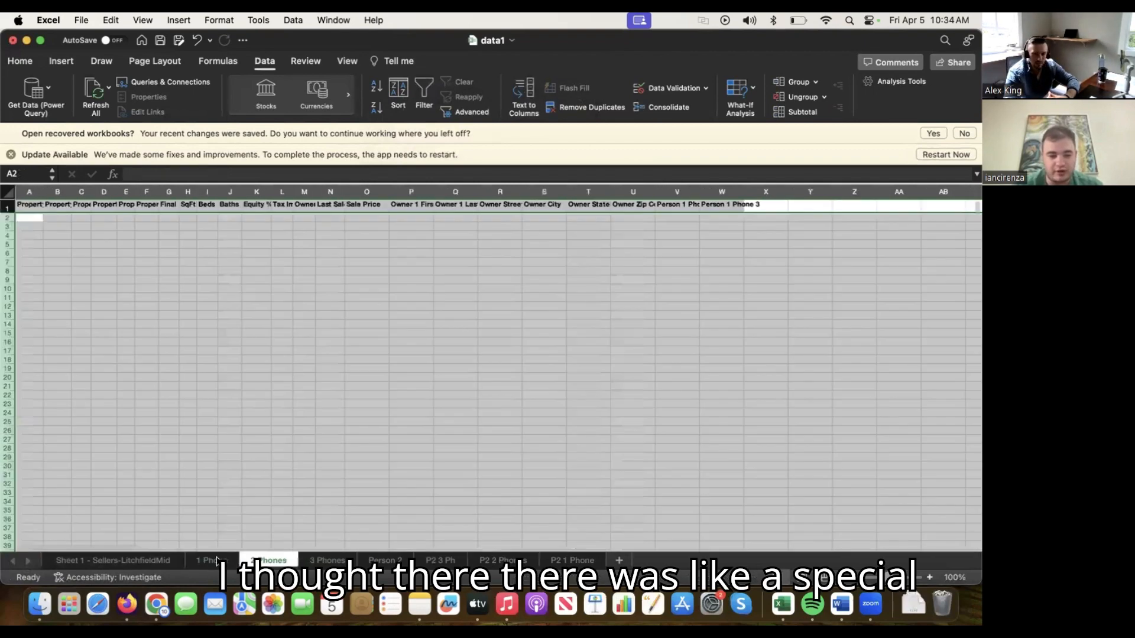
left_click(220, 560)
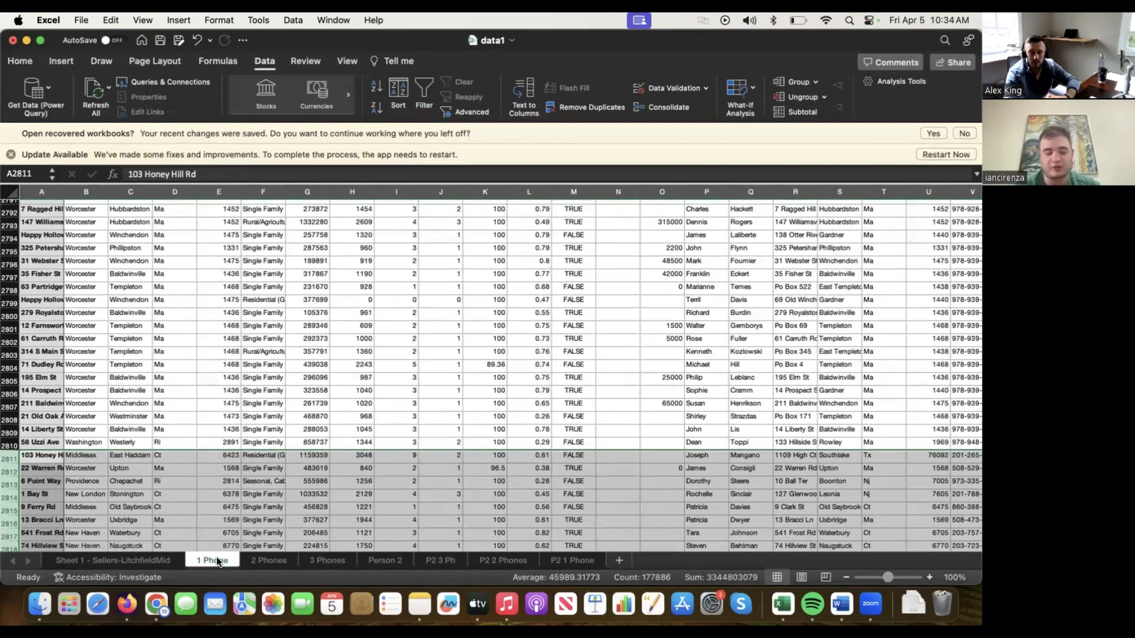
left_click(253, 562)
left_click(317, 560)
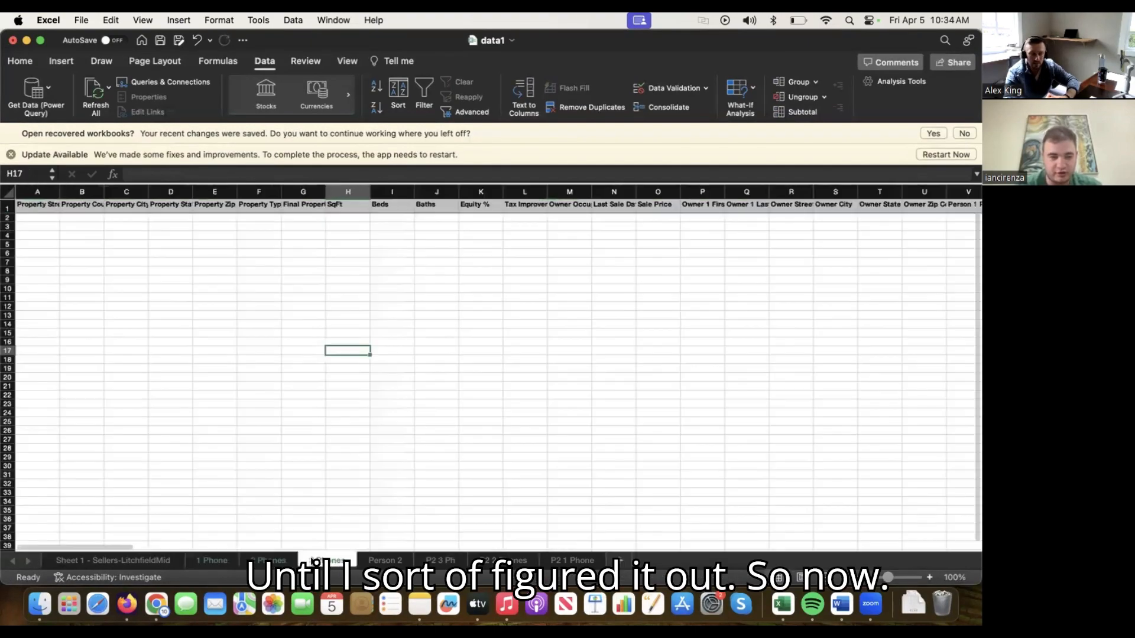
left_click(153, 561)
scroll(289, 359, "up", 15)
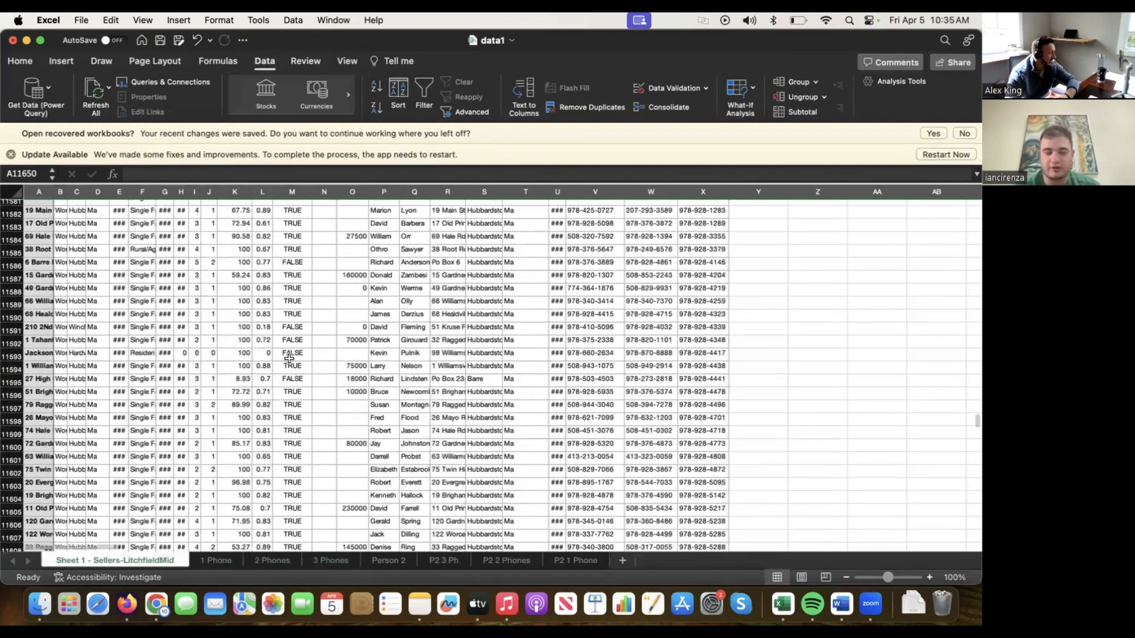
scroll(289, 359, "up", 10)
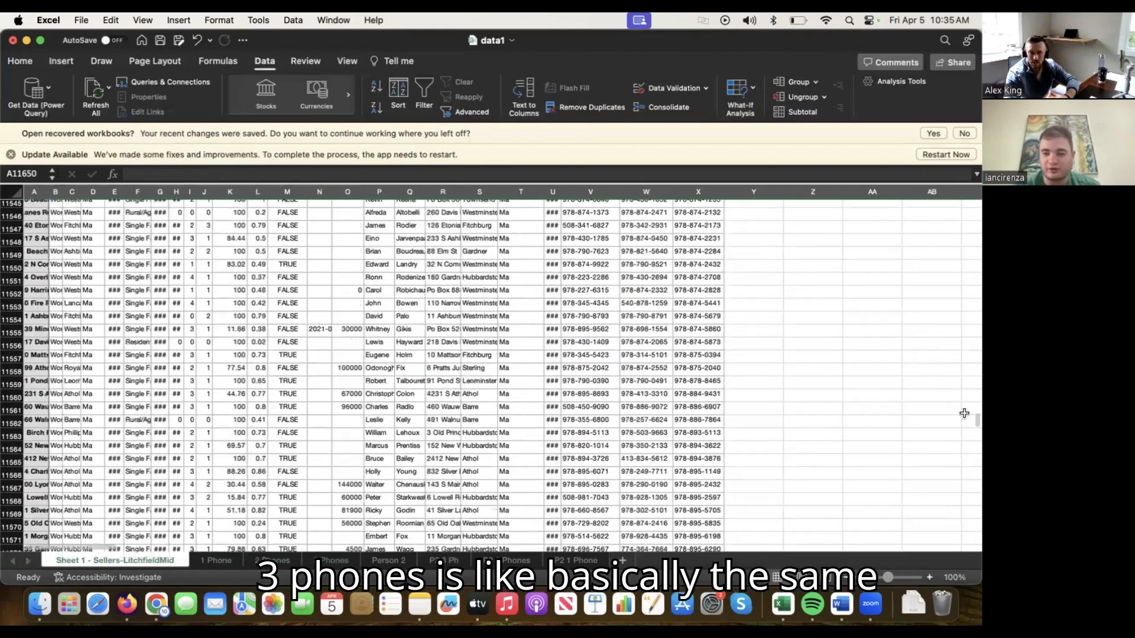
left_click_drag(974, 425, 975, 206)
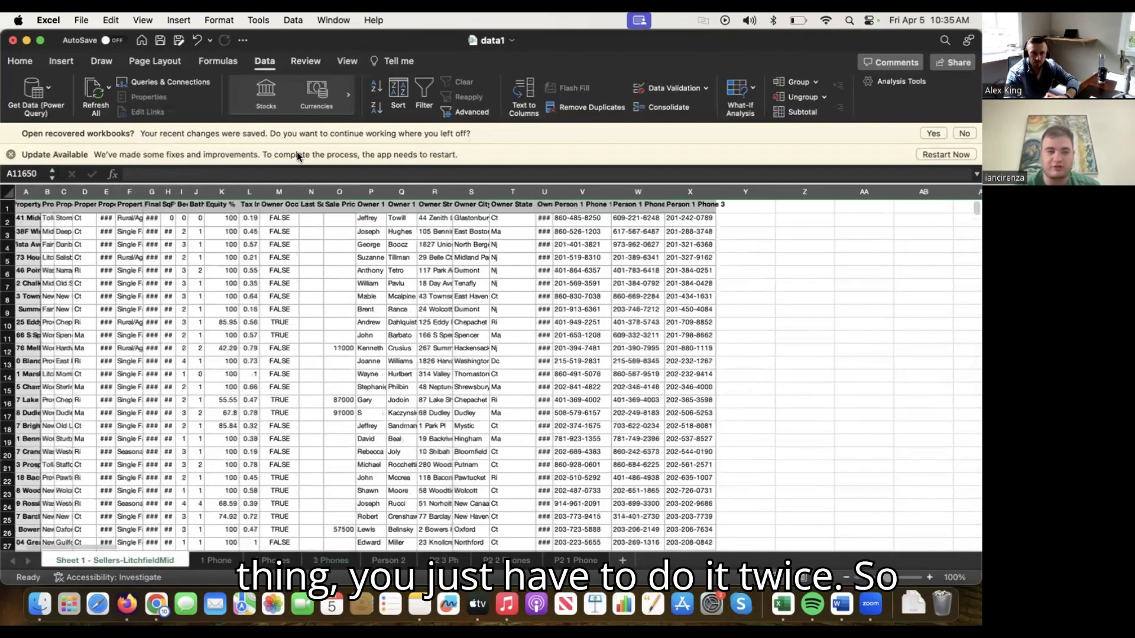
Duplicate all records from row 2 down in the Sellers-LitchfieldMid sheet, pasting the copy below the last record at row 11650.
left_click(8, 219)
key("shift+super+Down")
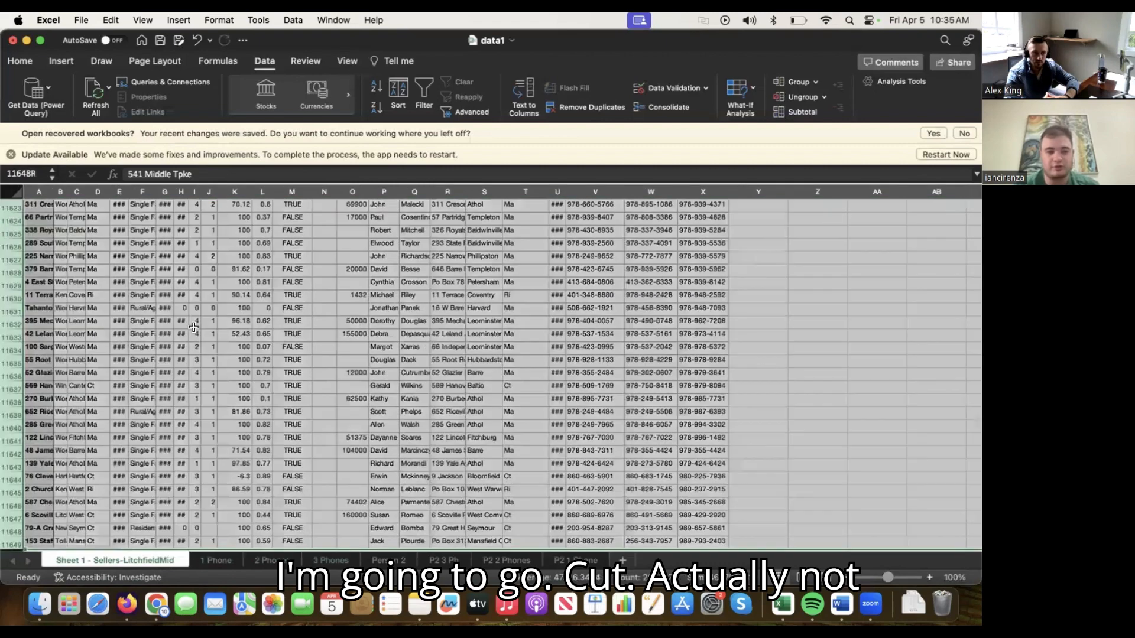
right_click(195, 328)
left_click(214, 353)
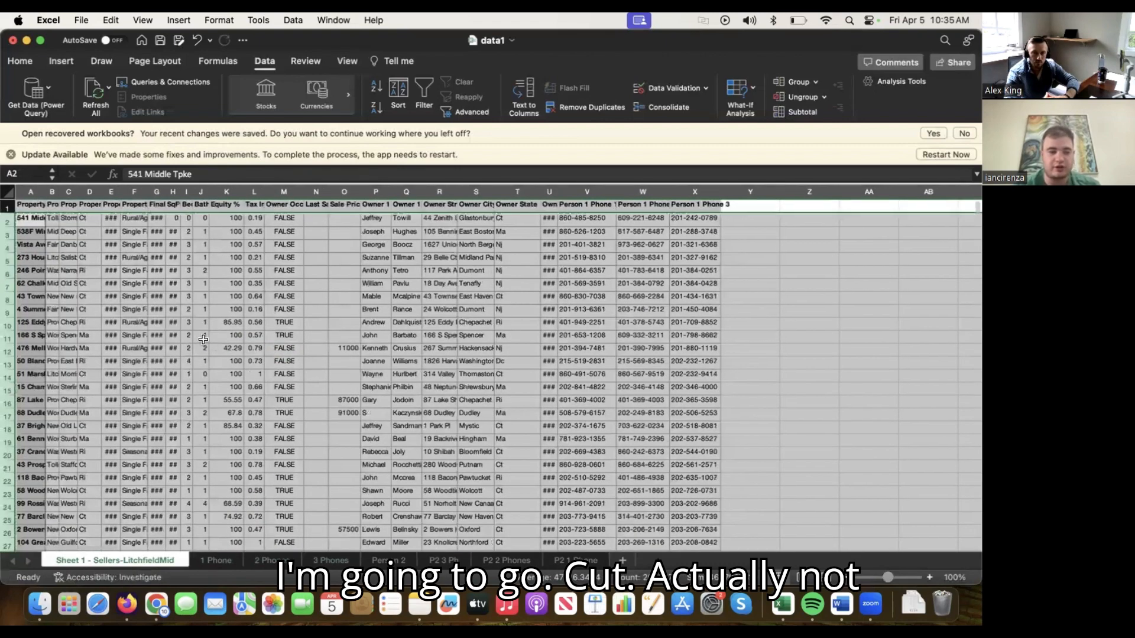
right_click(75, 254)
left_click(100, 281)
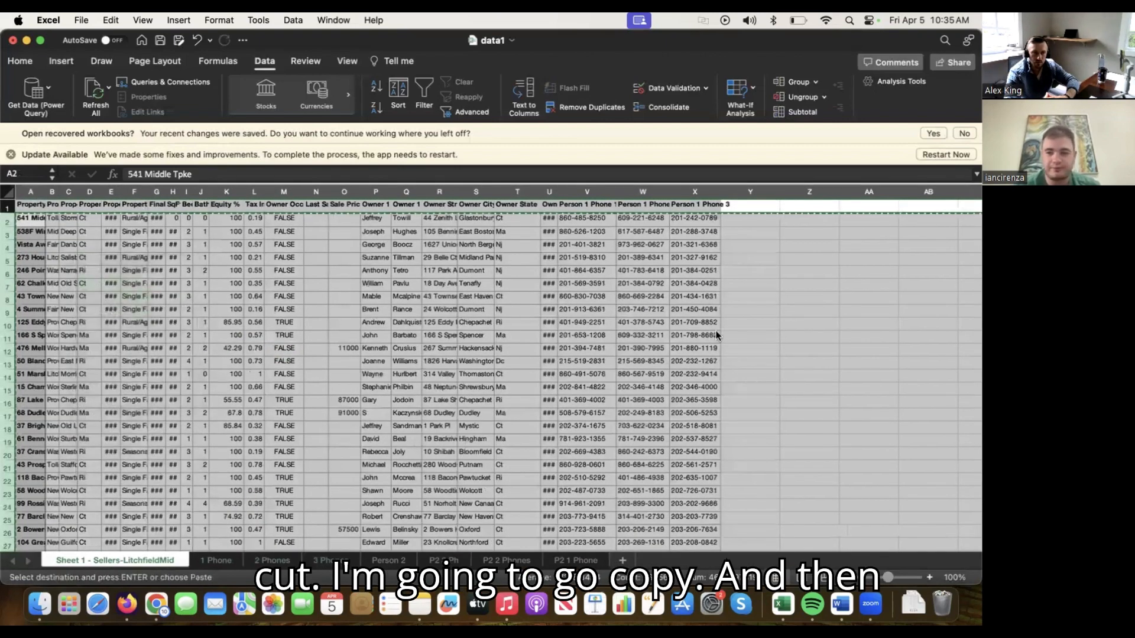
scroll(875, 283, "down", 15)
left_click_drag(974, 209, 937, 570)
scroll(937, 413, "up", 20)
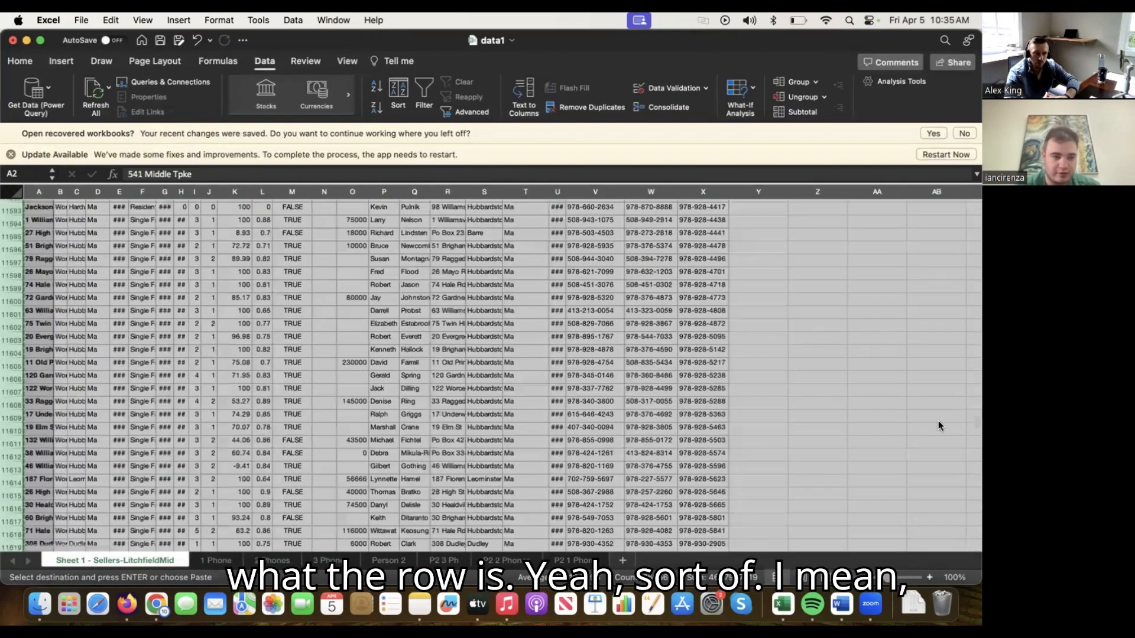
scroll(939, 426, "down", 3)
left_click(10, 466)
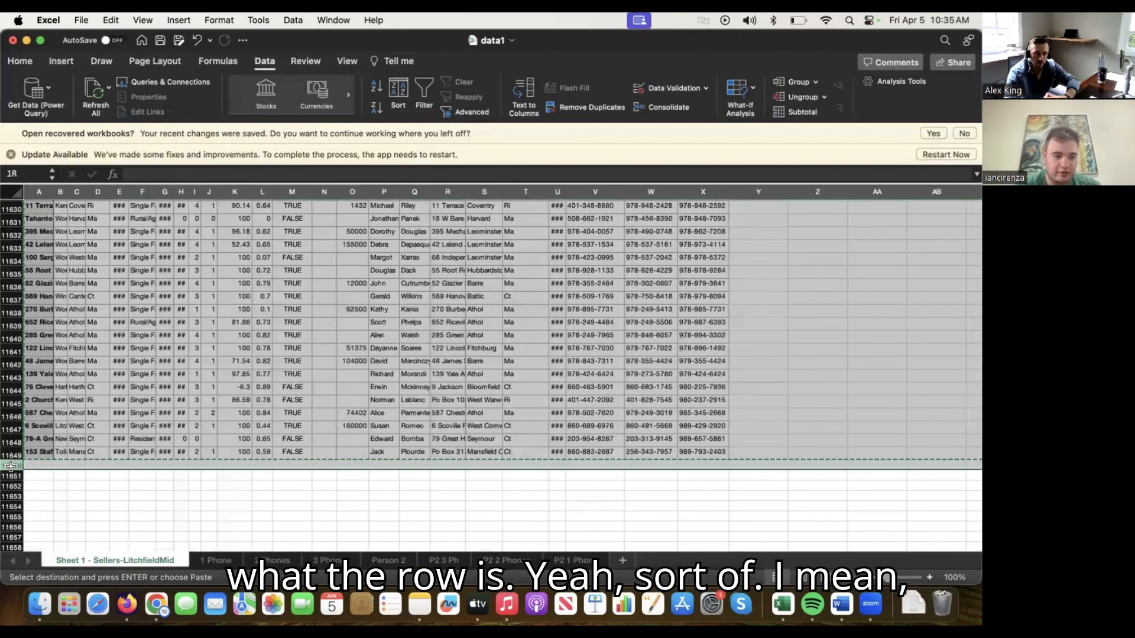
right_click(11, 466)
left_click(36, 397)
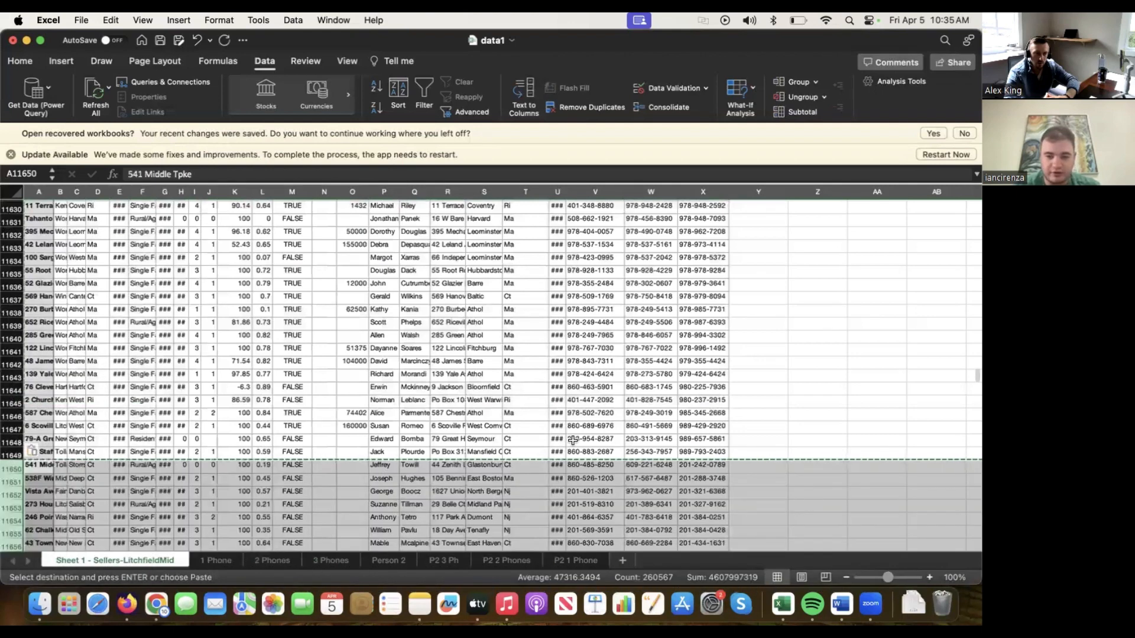
Move the duplicated rows' Person 1 Phone 2 numbers from W11650 downward over their Person 1 Phone 1 numbers, starting at V11650.
left_click(649, 465)
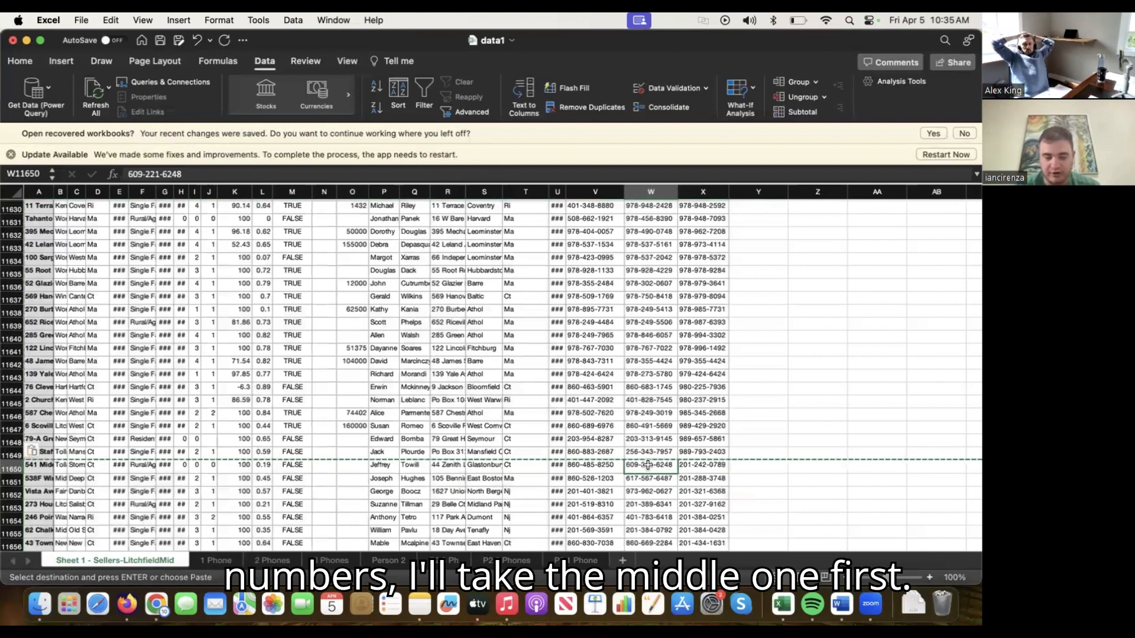
key("super+shift+Down")
right_click(650, 240)
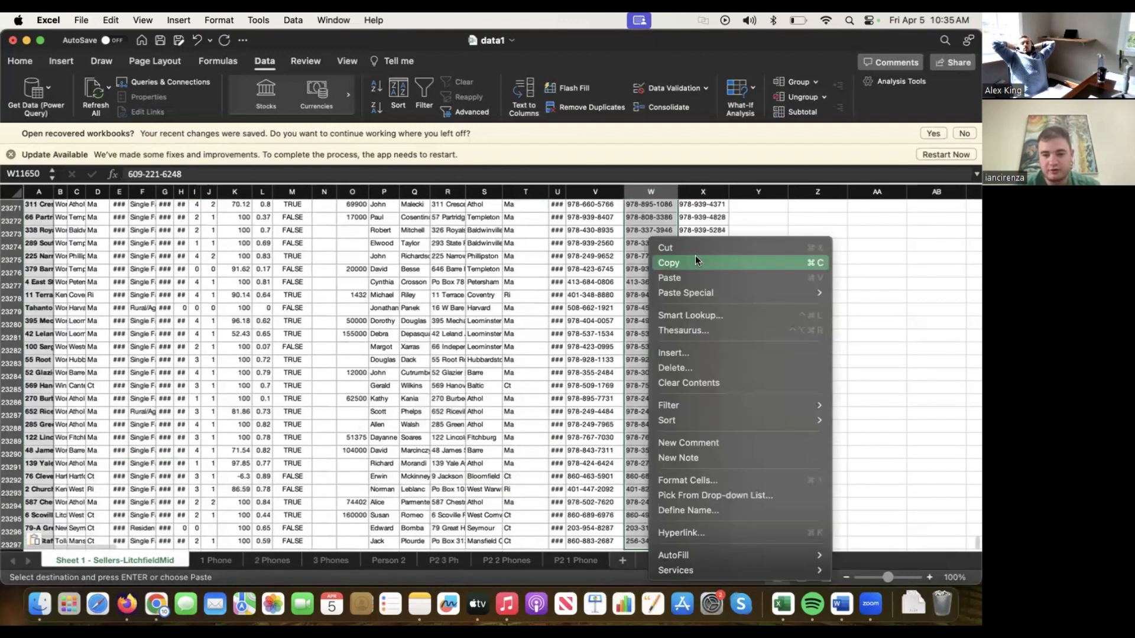
left_click(695, 255)
right_click(593, 372)
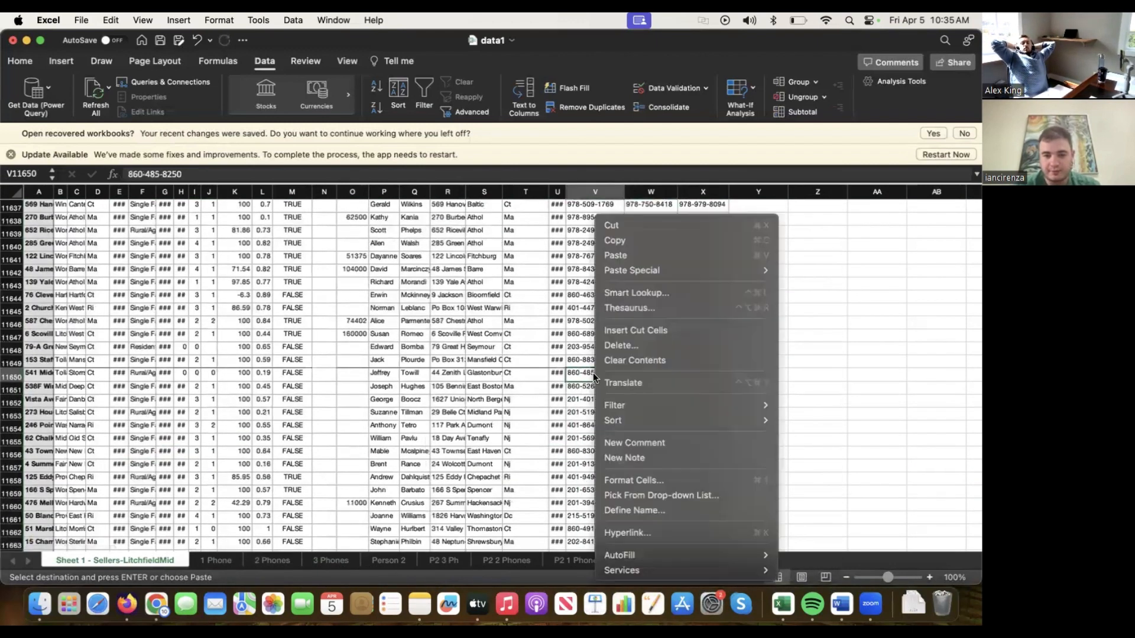
left_click(637, 253)
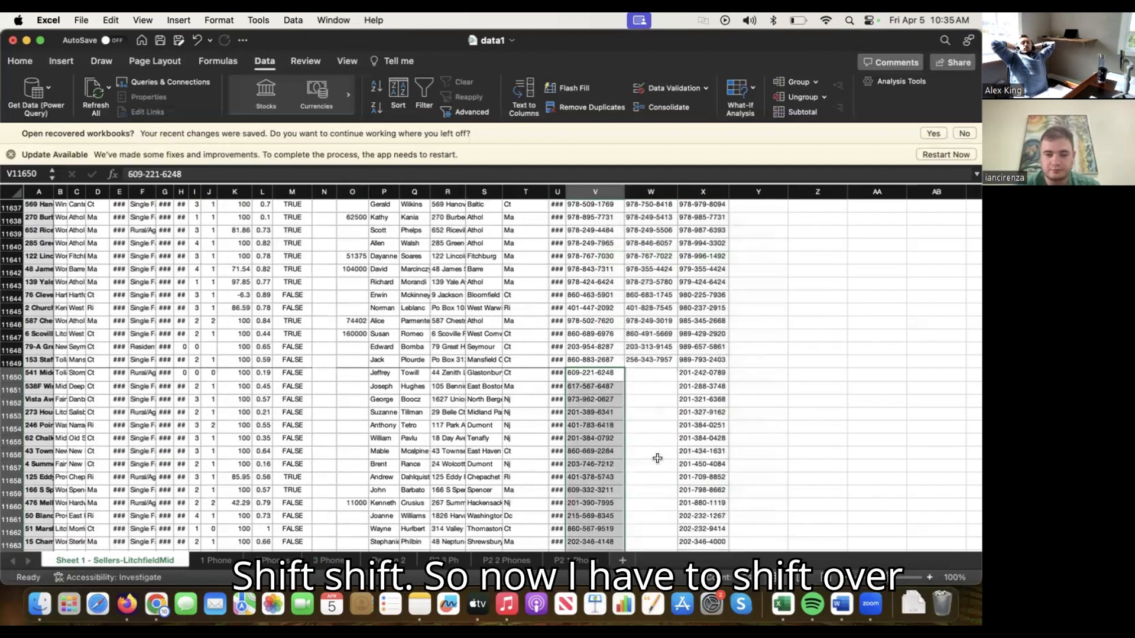
Copy the duplicated records from row 11650 down and paste them below the last record, starting at row 23298.
left_click_drag(44, 374, 683, 427)
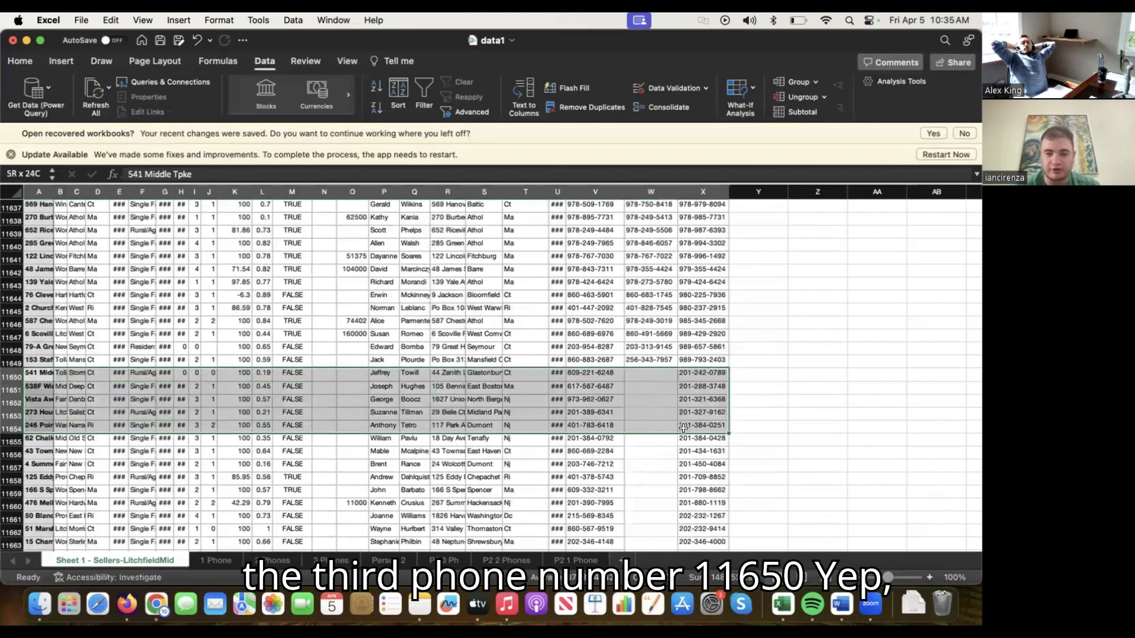
key("super+shift+Down")
right_click(609, 233)
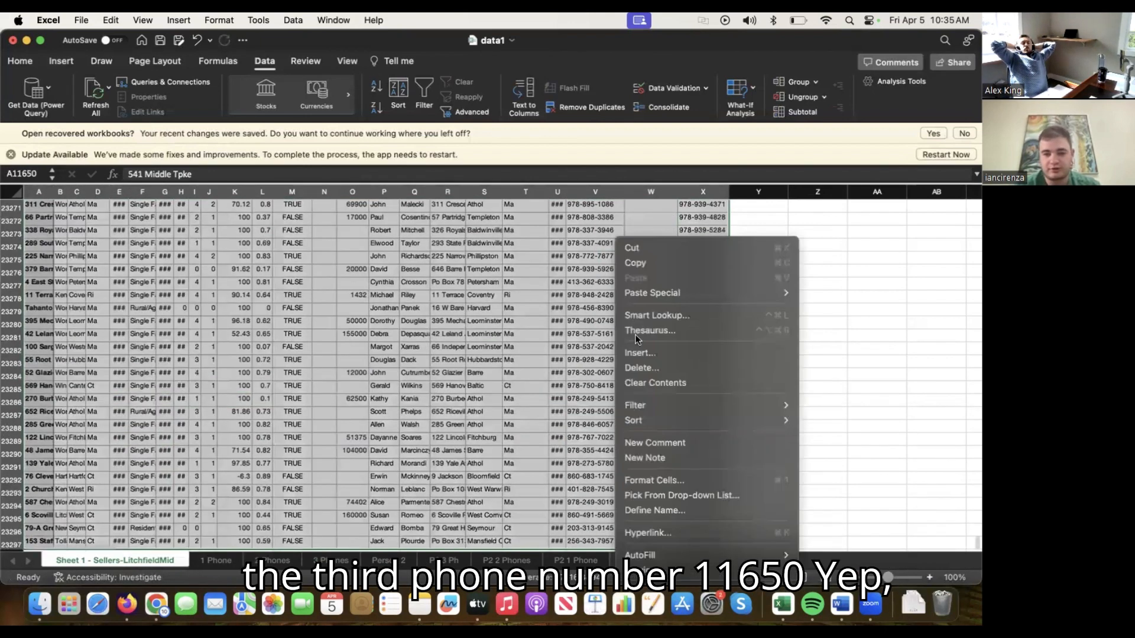
left_click(653, 250)
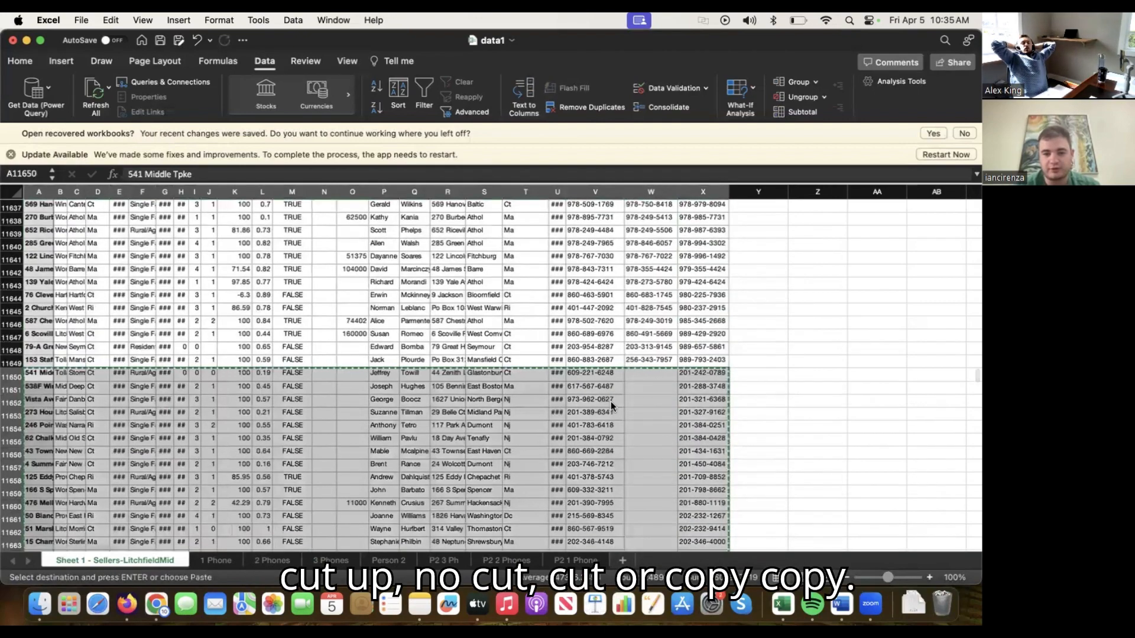
right_click(609, 236)
left_click(629, 261)
scroll(949, 292, "down", 15)
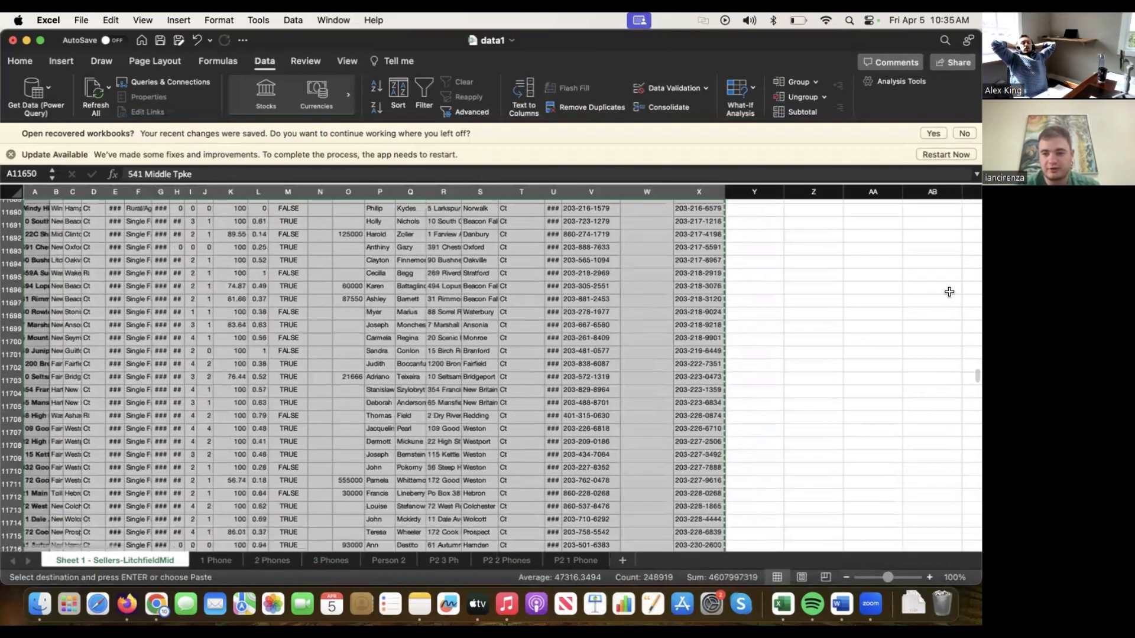
left_click_drag(974, 413, 972, 569)
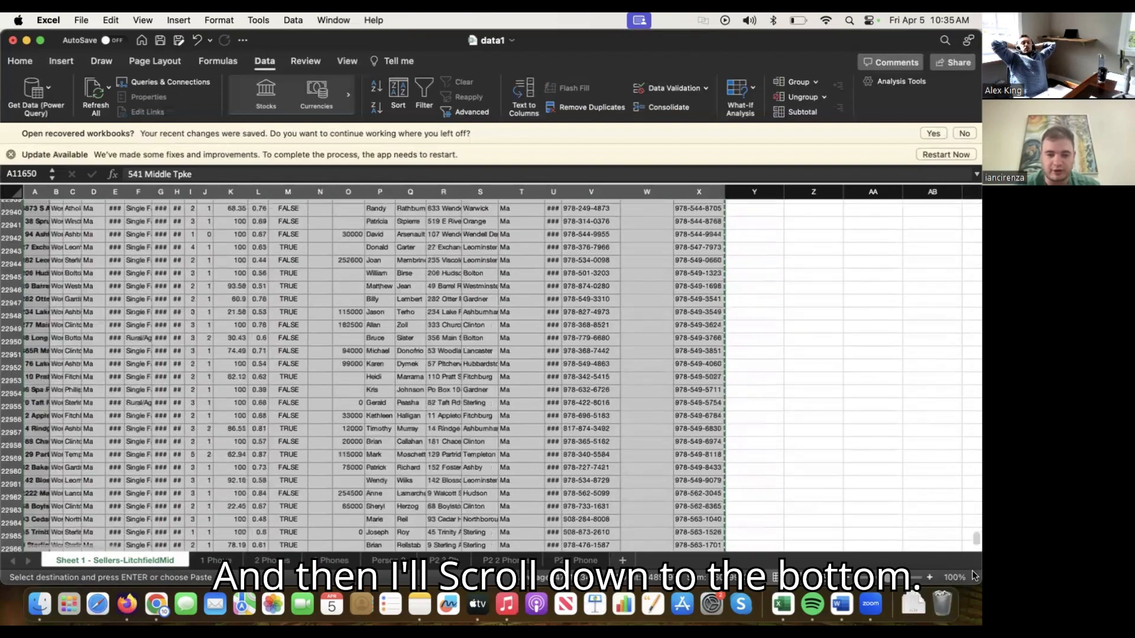
left_click(17, 457)
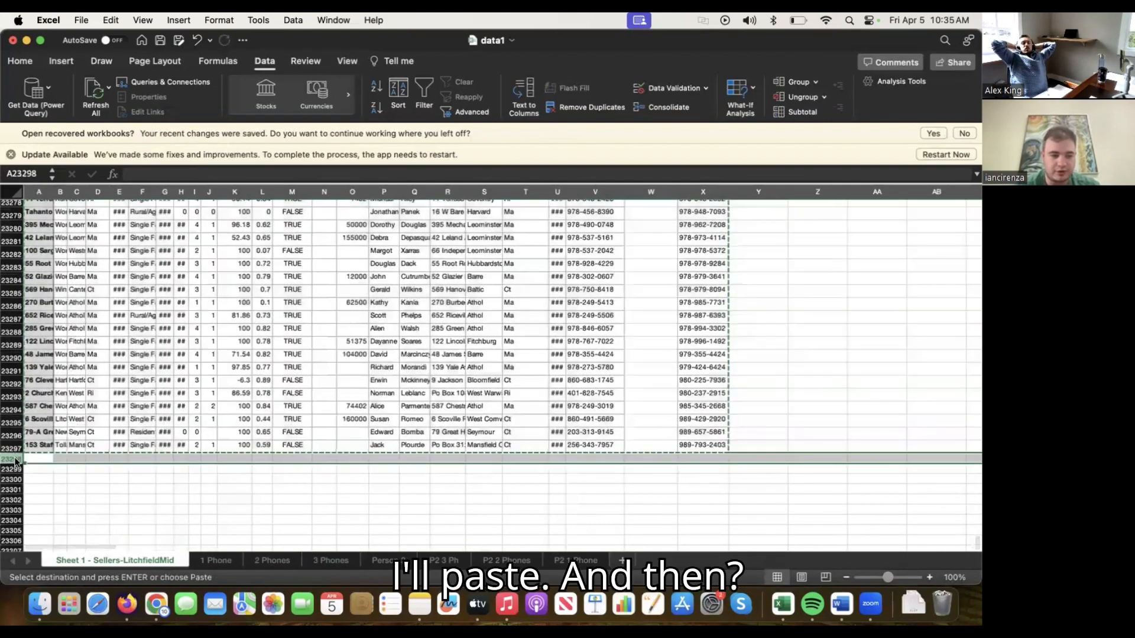
right_click(17, 457)
left_click(32, 397)
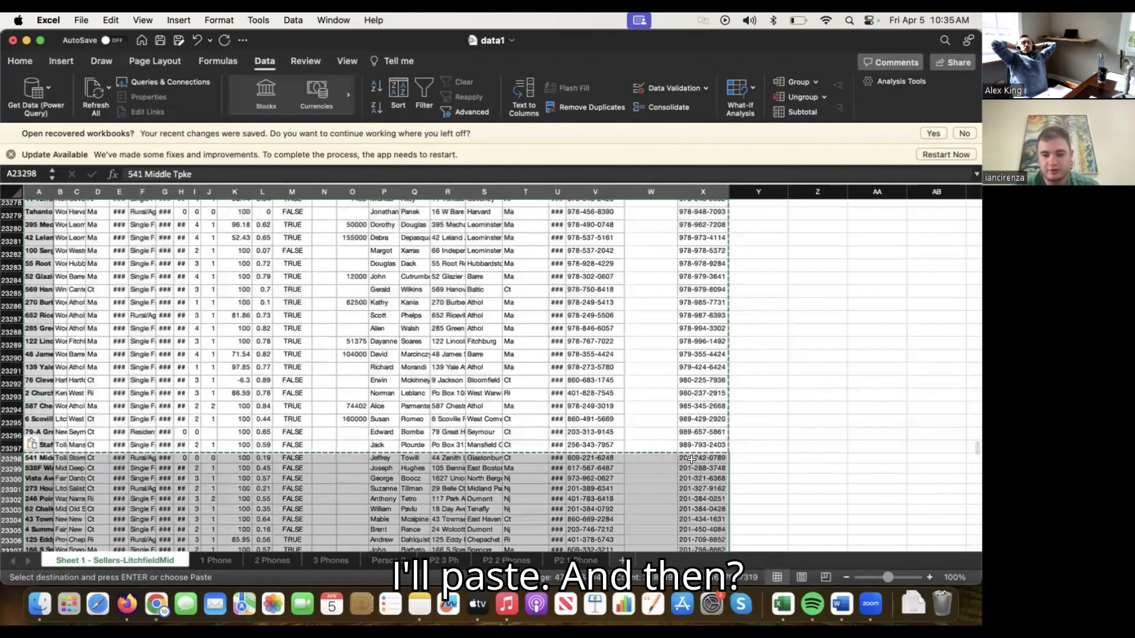
Move the Person 1 Phone 3 numbers from X23298 downward over the Person 1 Phone 1 numbers, starting at V23298.
left_click(691, 459)
key("Escape")
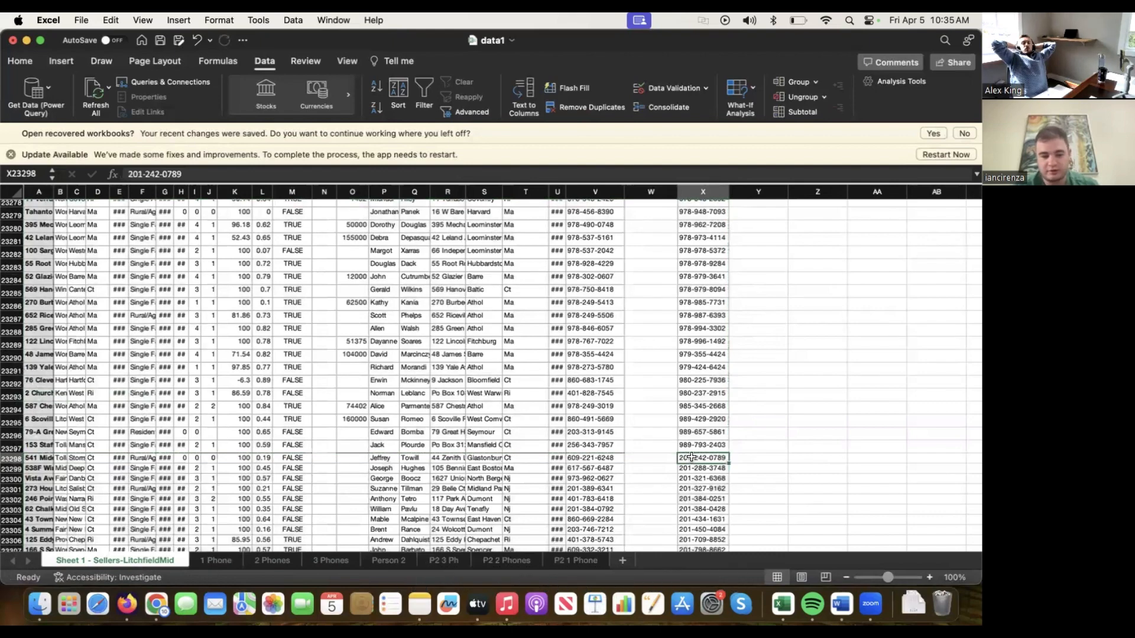
key("super+shift+Down")
right_click(688, 232)
left_click(718, 258)
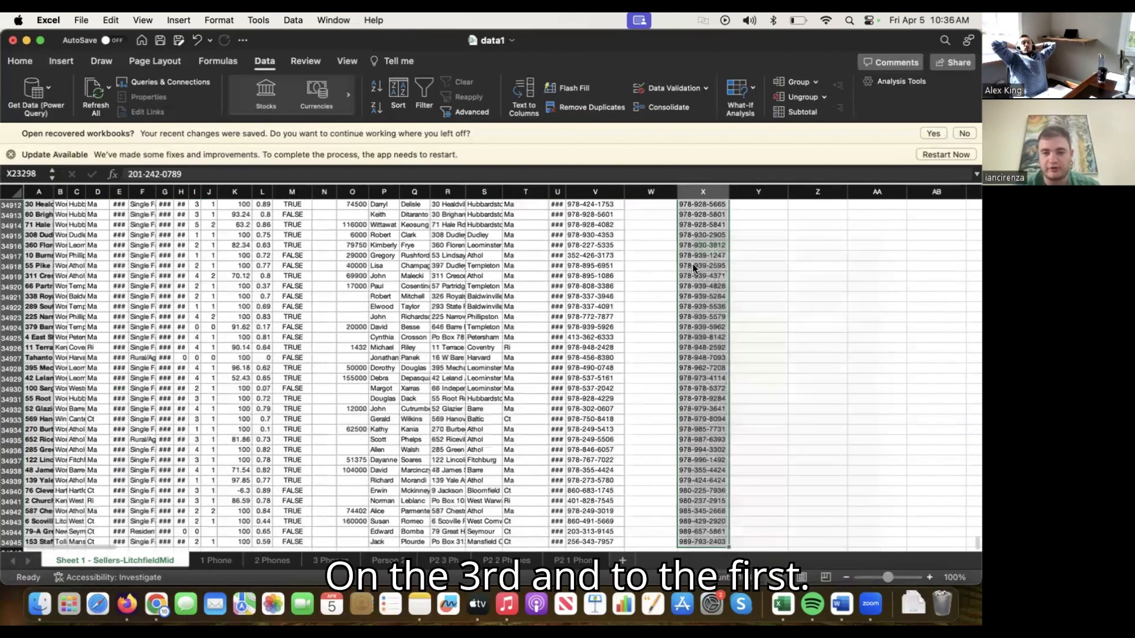
left_click(594, 372)
right_click(593, 372)
left_click(623, 256)
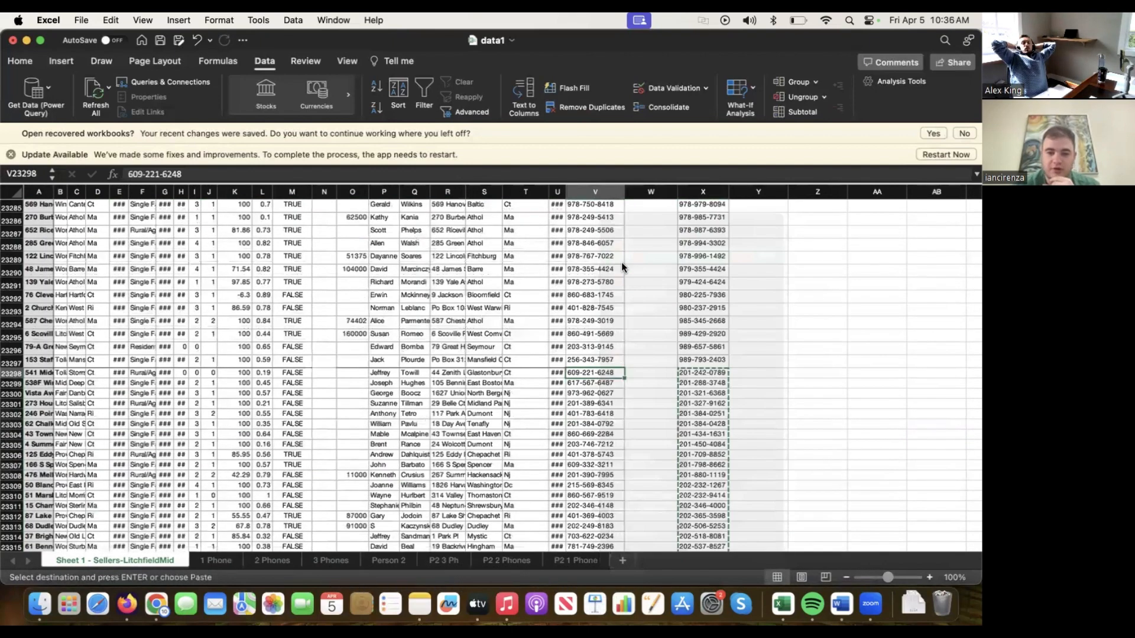
Delete the Person 1 Phone 2 and Person 1 Phone 3 columns (W and X) from the Sellers-LitchfieldMid sheet.
left_click_drag(650, 192, 697, 192)
right_click(696, 195)
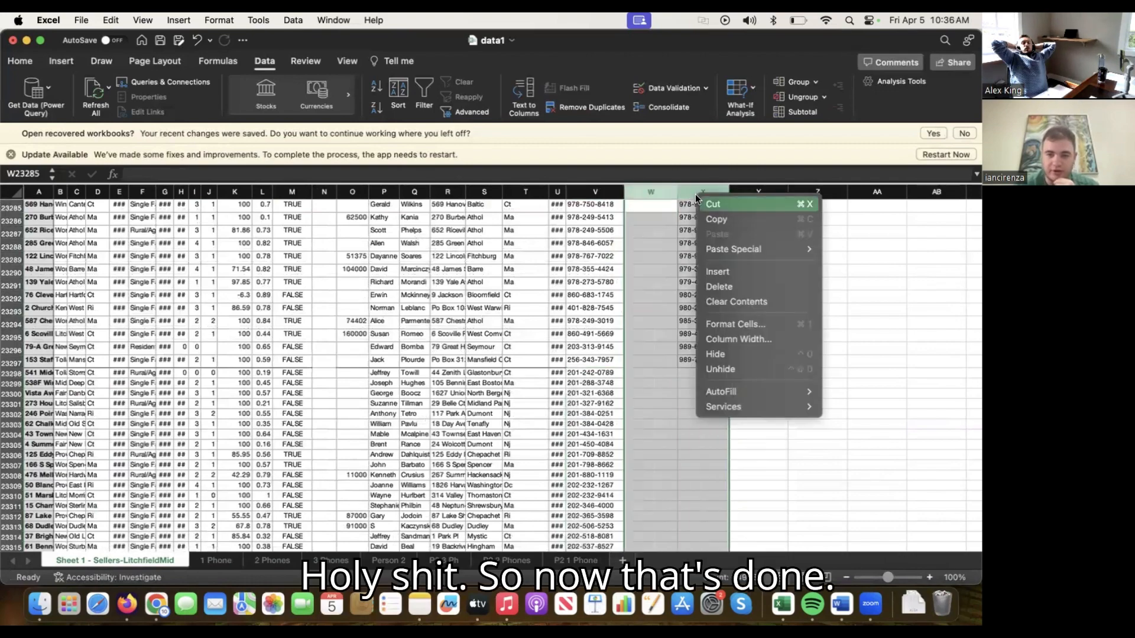
left_click(717, 287)
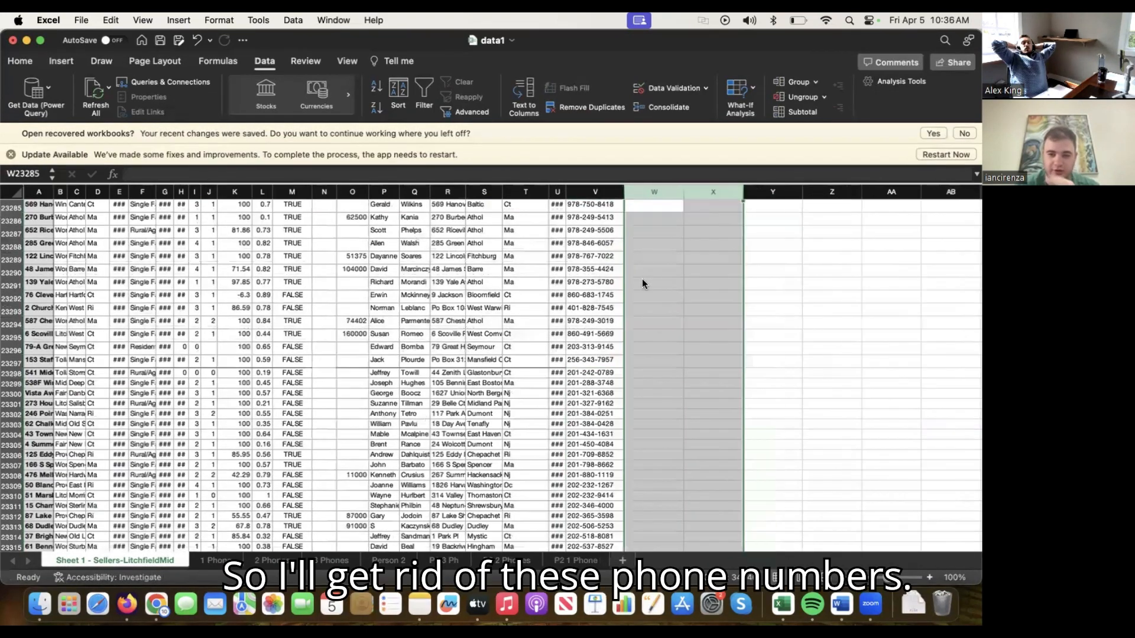
Cut all records from row 2 down to the last row in the Sellers-LitchfieldMid sheet.
scroll(508, 292, "up", 15)
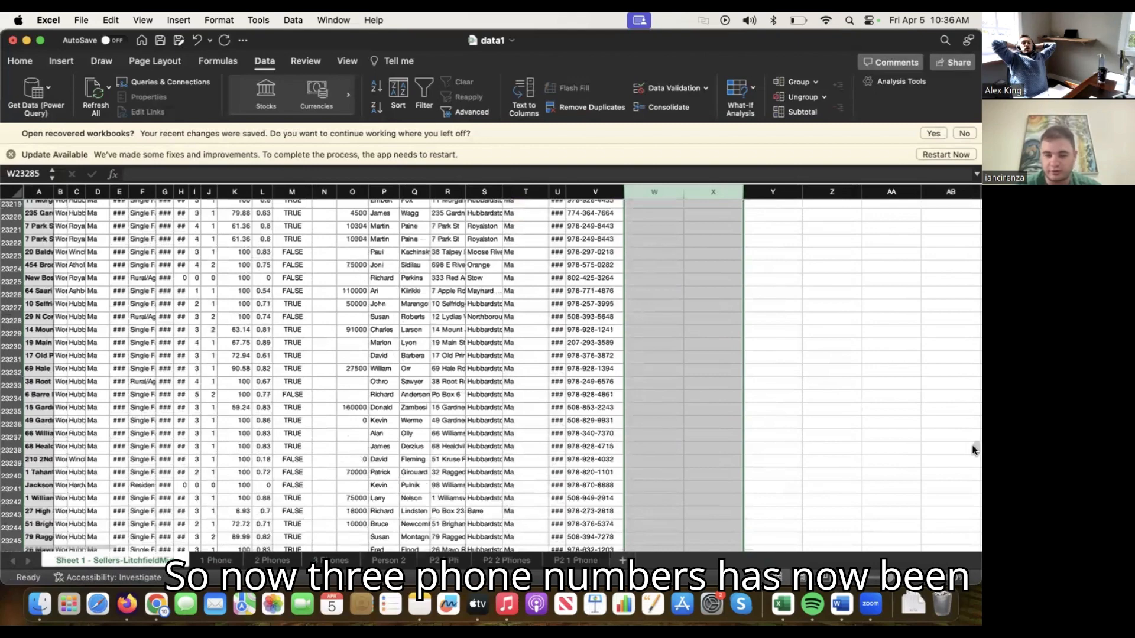
left_click_drag(974, 450, 974, 150)
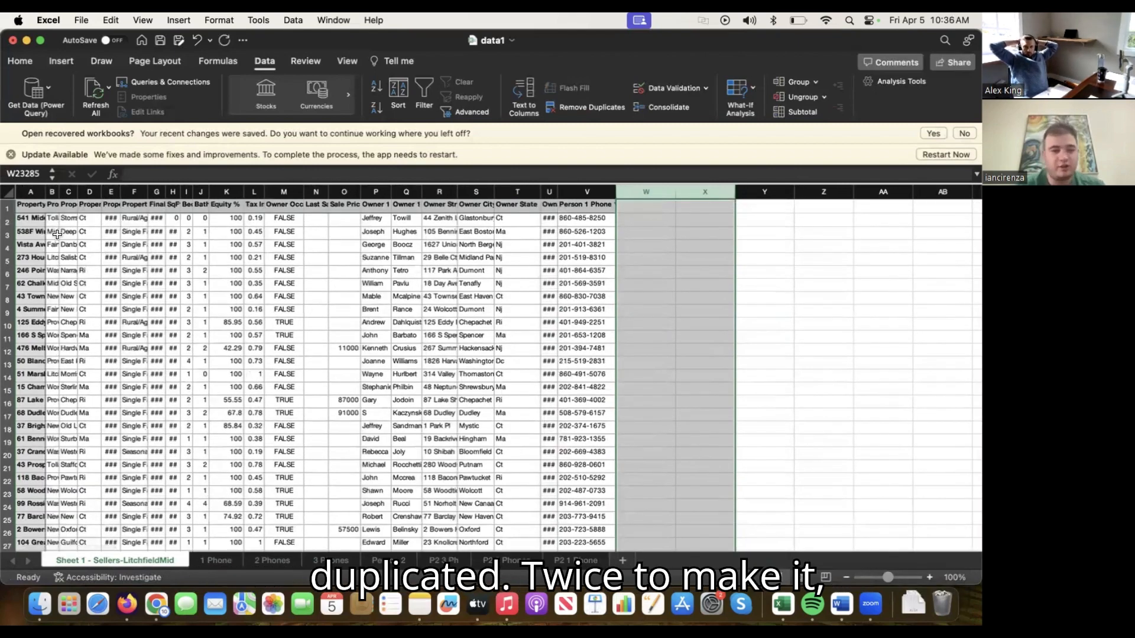
left_click(10, 222)
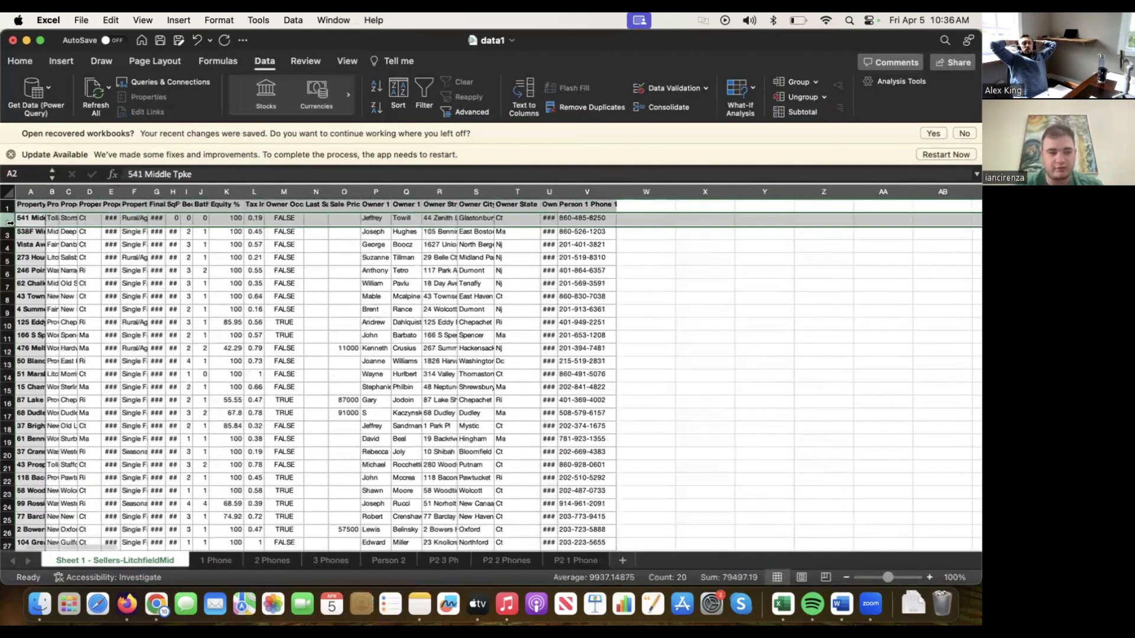
key("super+shift+Down")
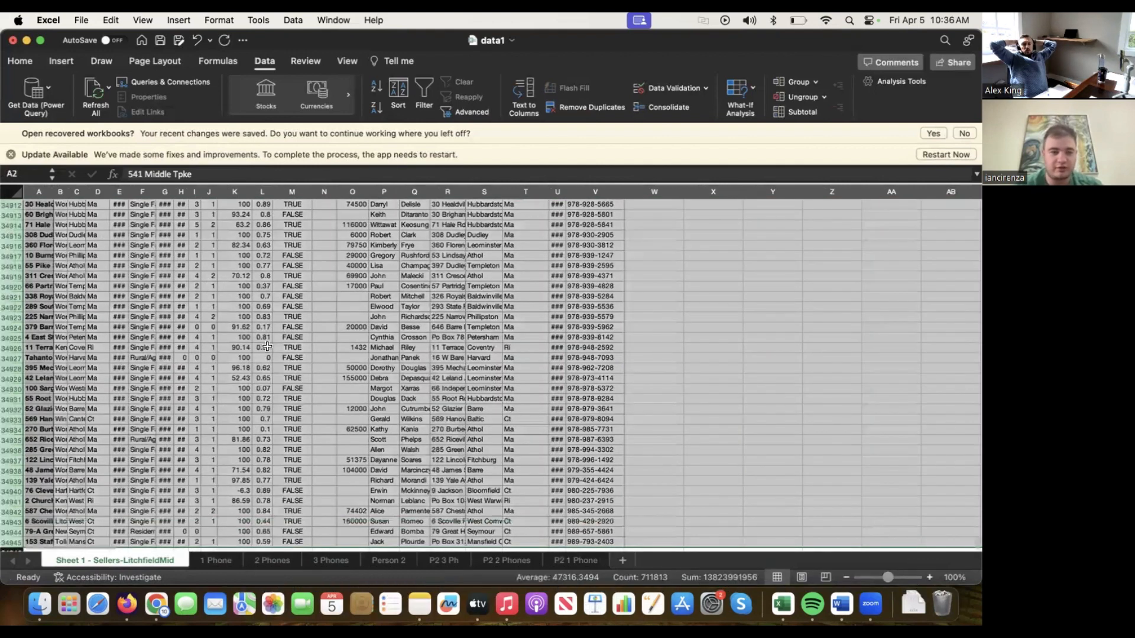
right_click(269, 341)
key("Escape")
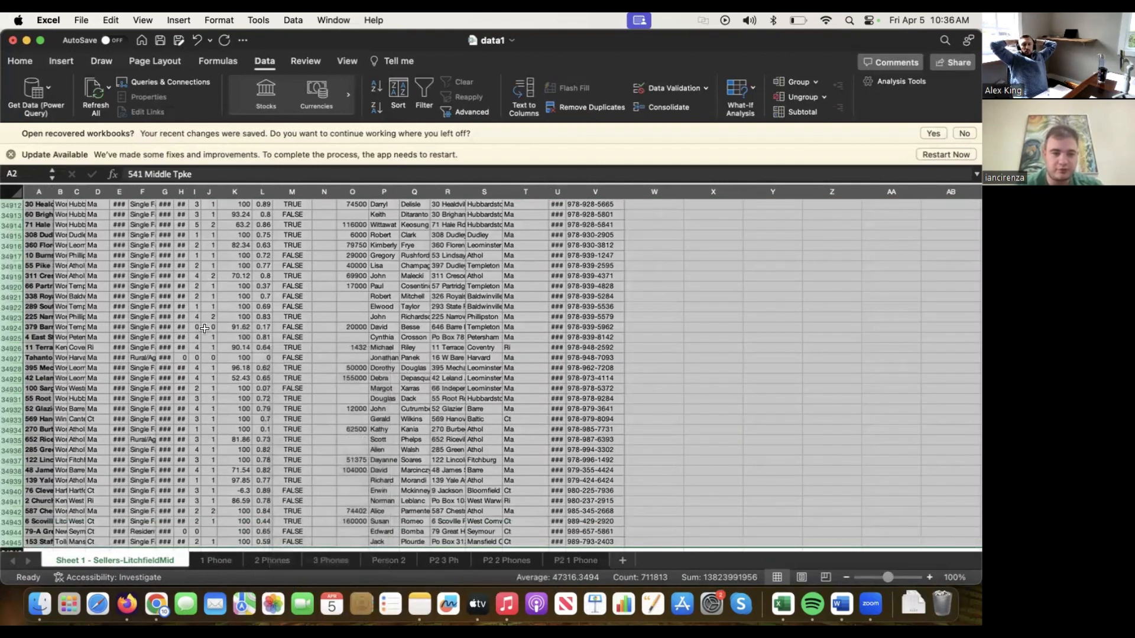
right_click(204, 329)
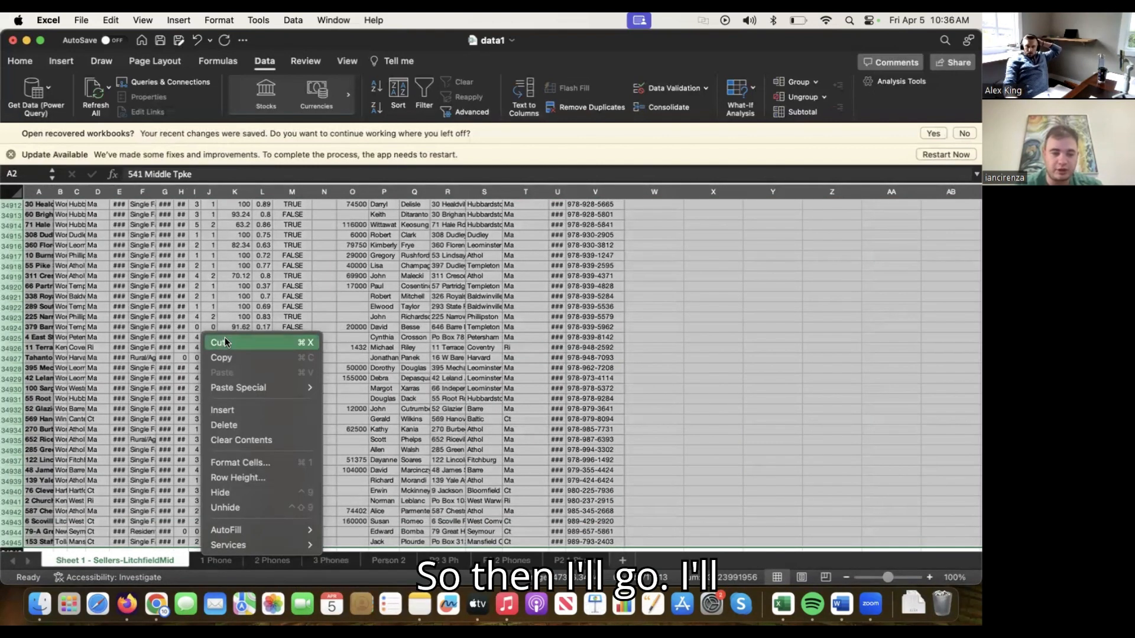
left_click(224, 343)
Paste the cut records at the end of the 1 Phone sheet, starting at the empty row 11569, and accept the large operation.
left_click(215, 560)
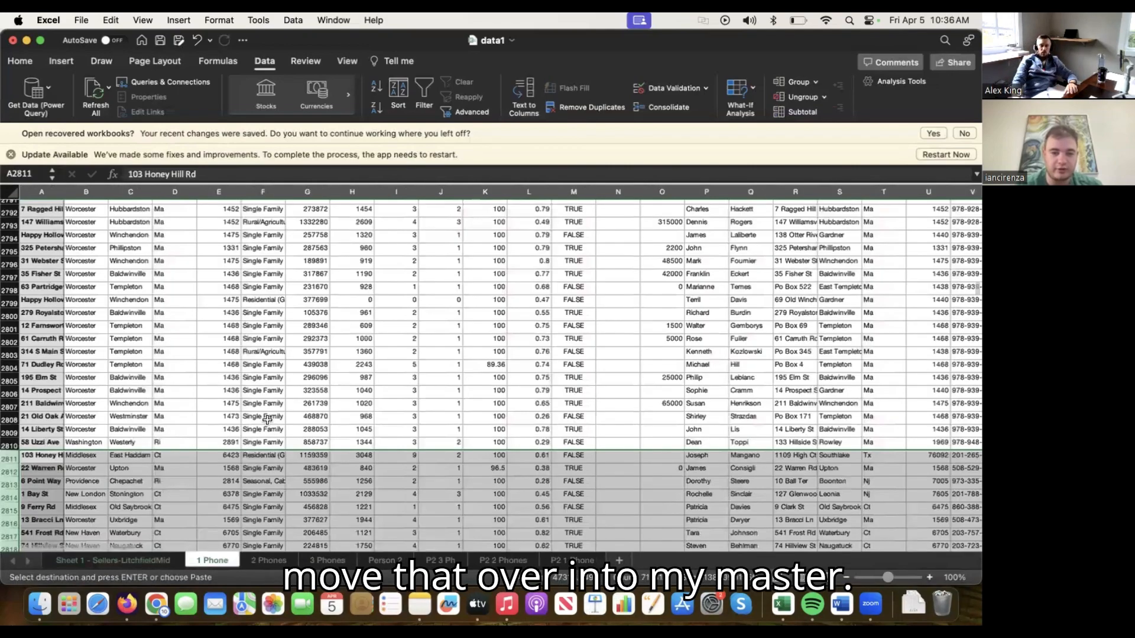
scroll(267, 421, "down", 3)
scroll(267, 420, "up", 15)
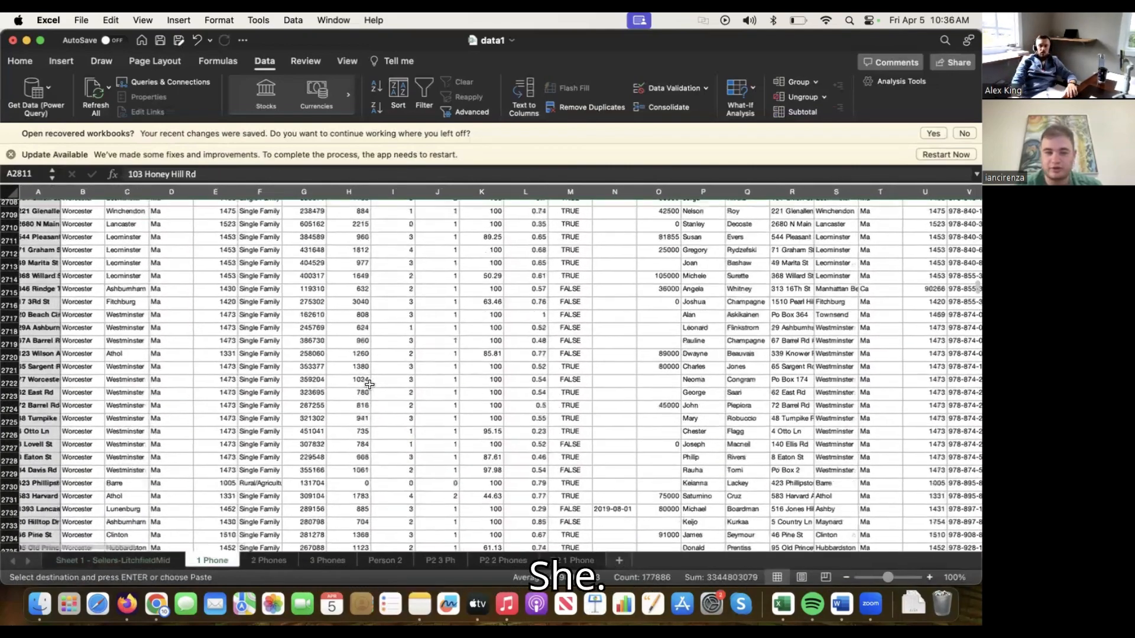
scroll(369, 385, "up", 20)
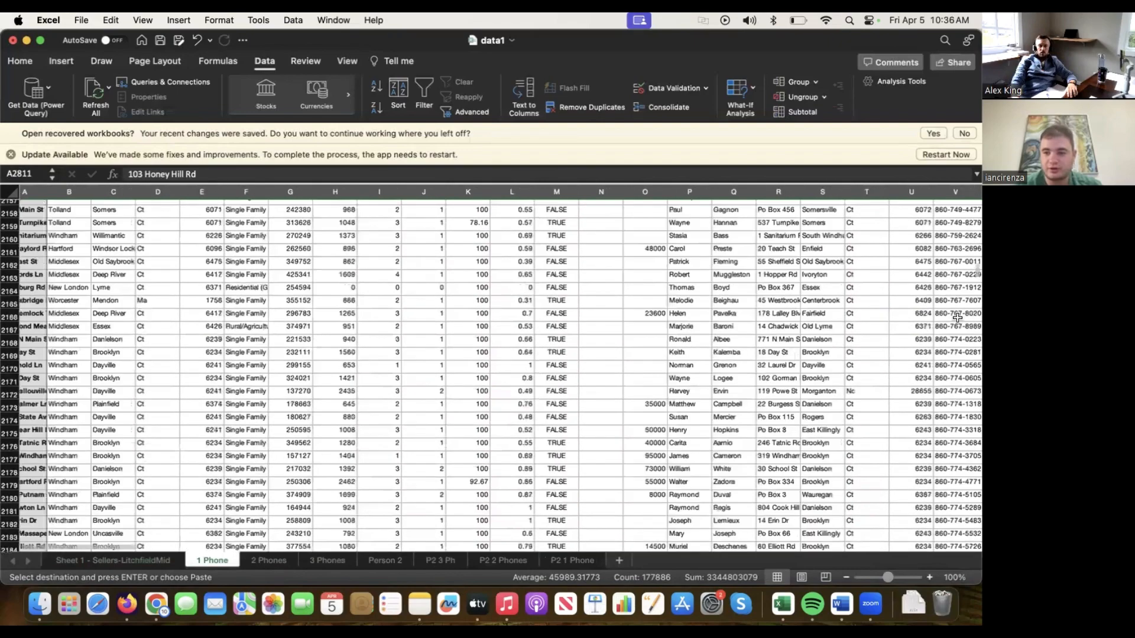
left_click_drag(975, 274, 921, 563)
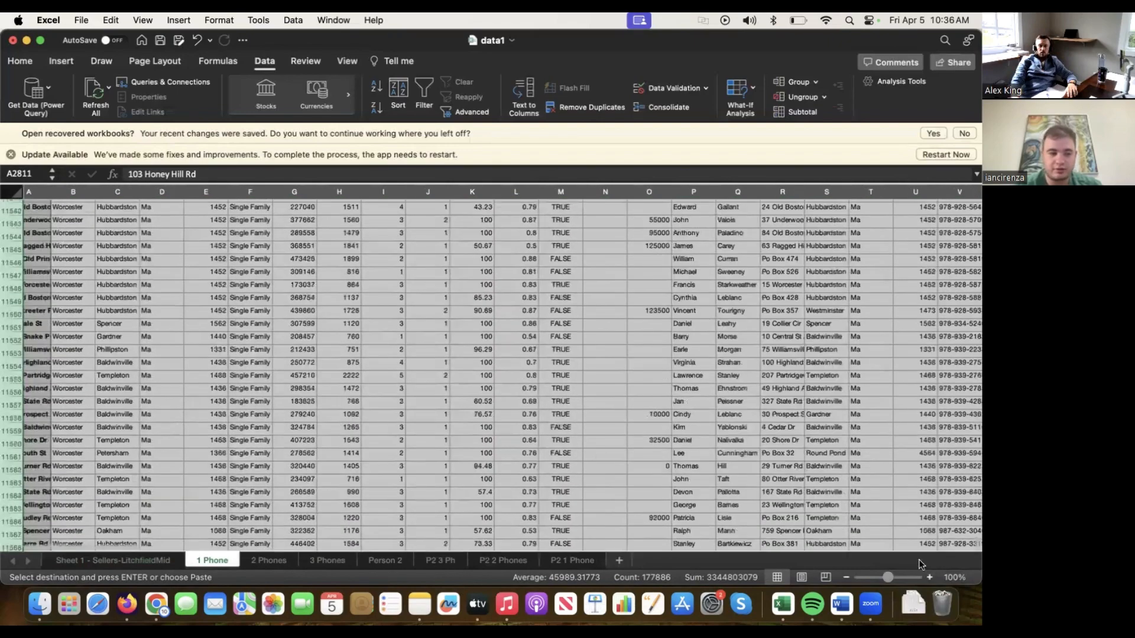
scroll(515, 439, "down", 3)
scroll(516, 439, "down", 3)
left_click(11, 440)
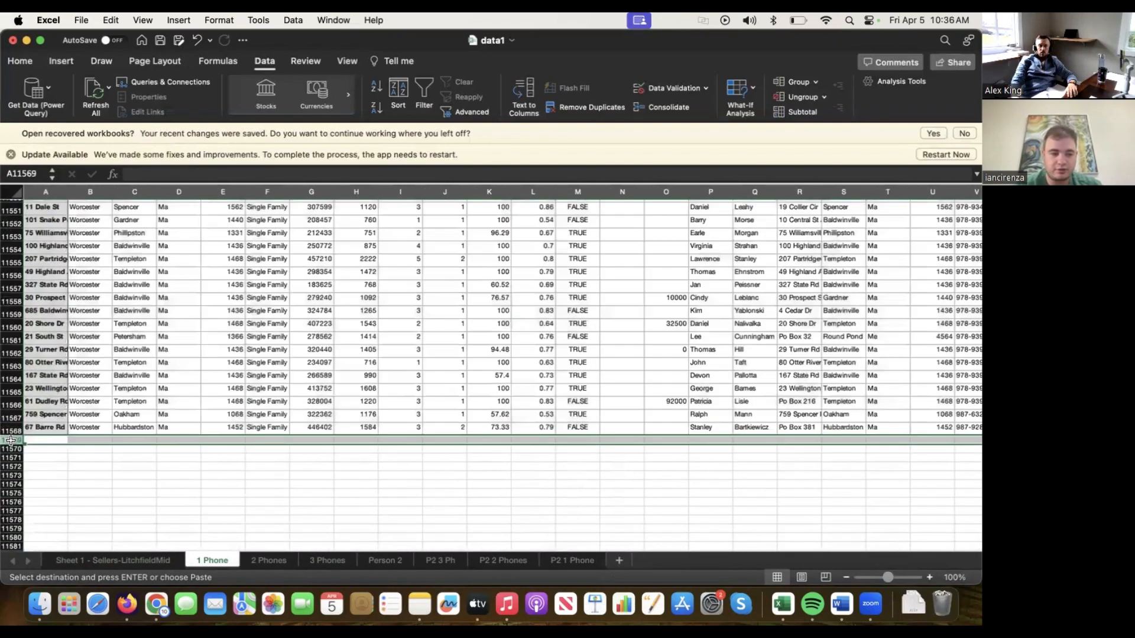
key("super+v")
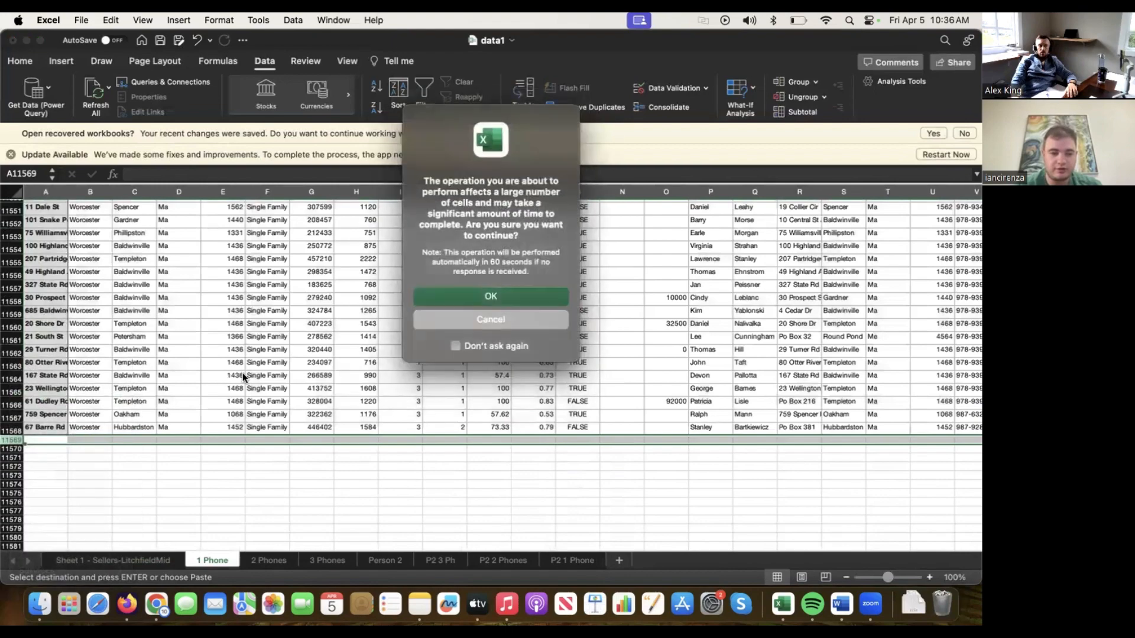
left_click(460, 297)
scroll(397, 398, "down", 20)
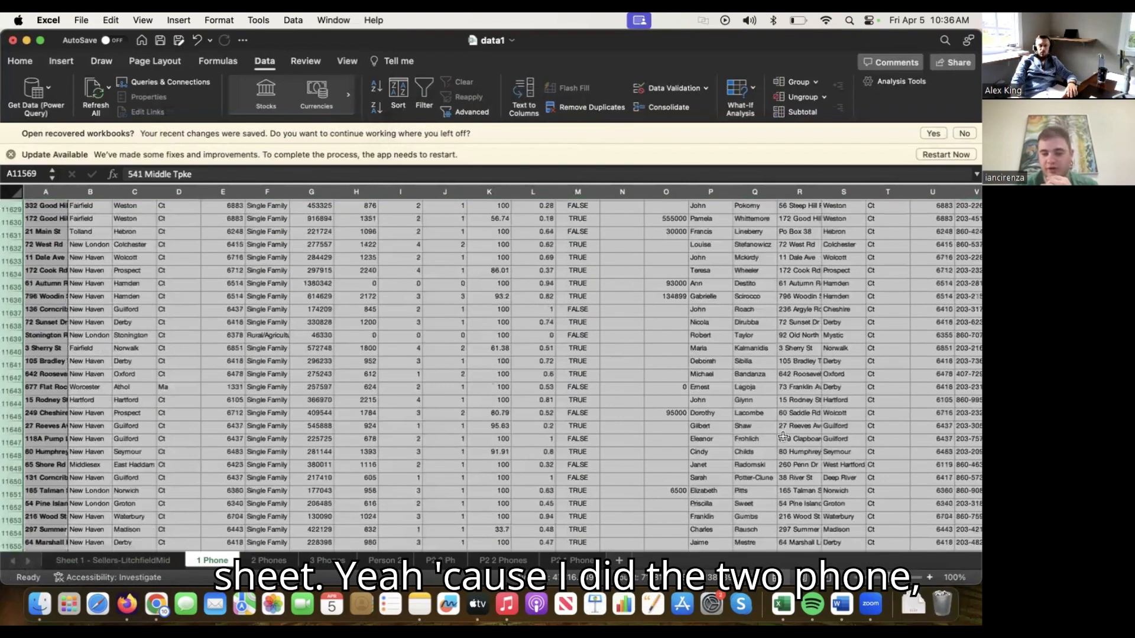
Examine the combined records in the 1 Phone sheet from row 11569 down to the last filled row.
scroll(783, 436, "down", 20)
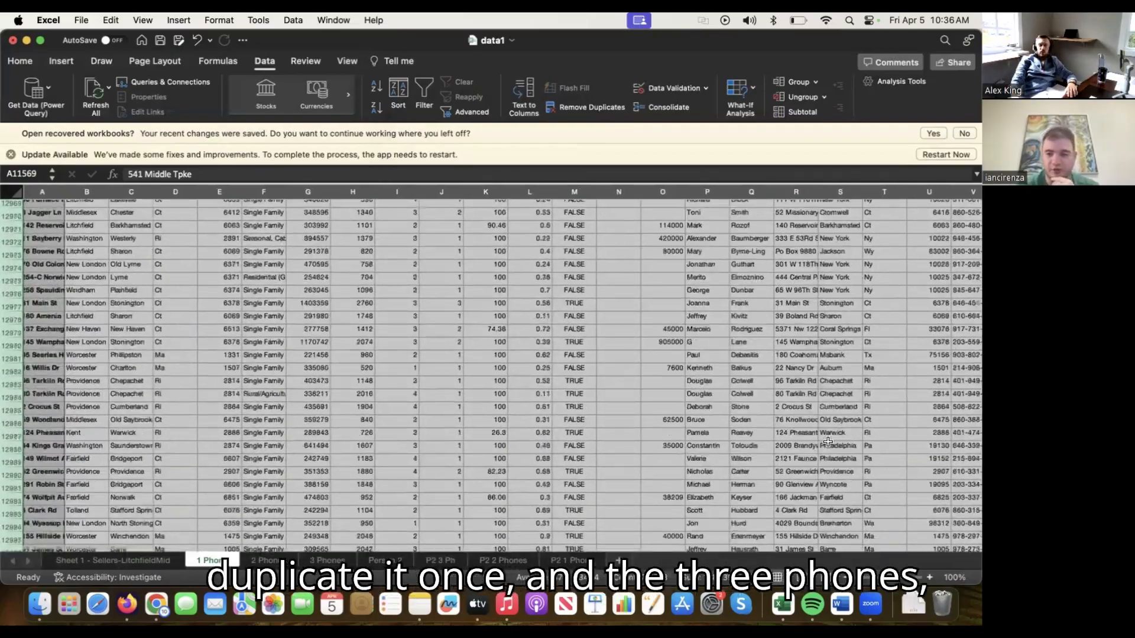
scroll(827, 442, "down", 20)
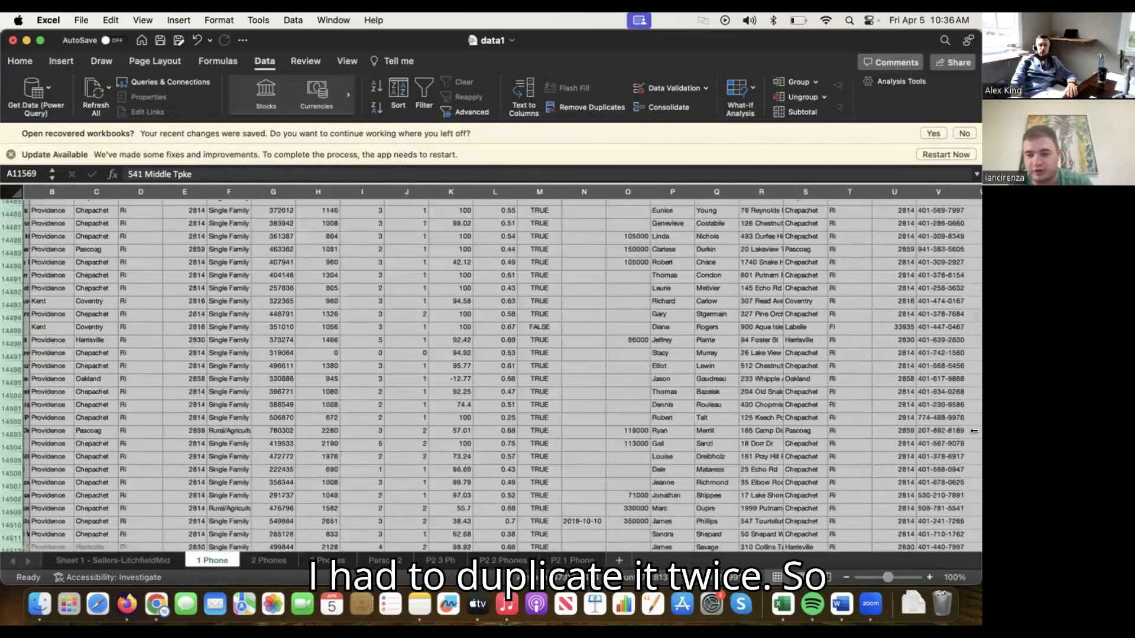
scroll(972, 314, "down", 20)
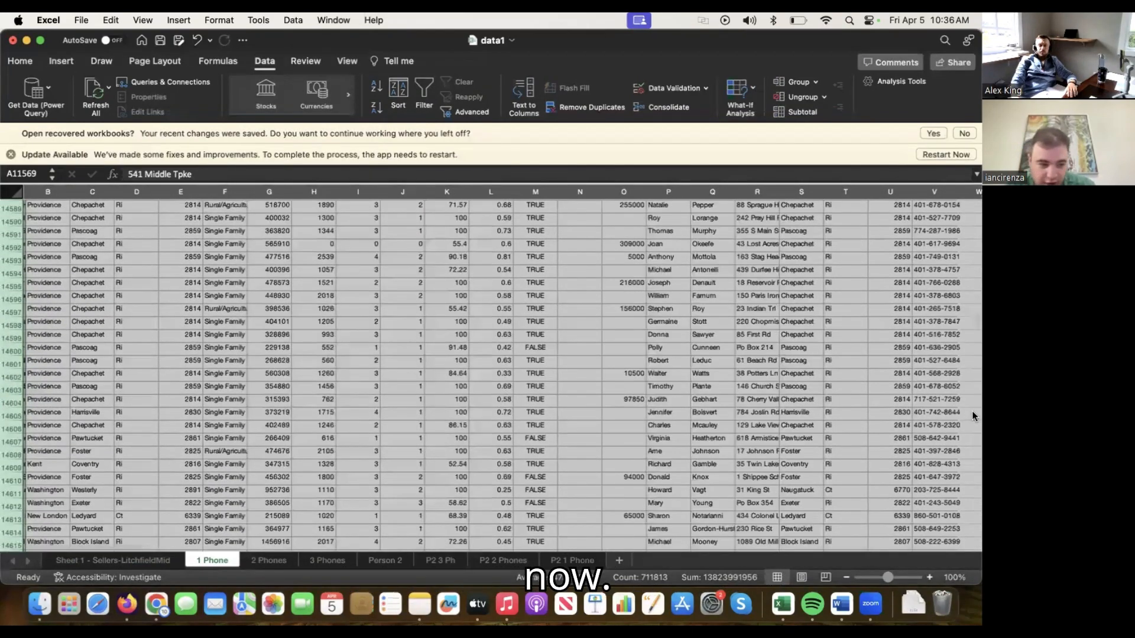
scroll(972, 516, "down", 20)
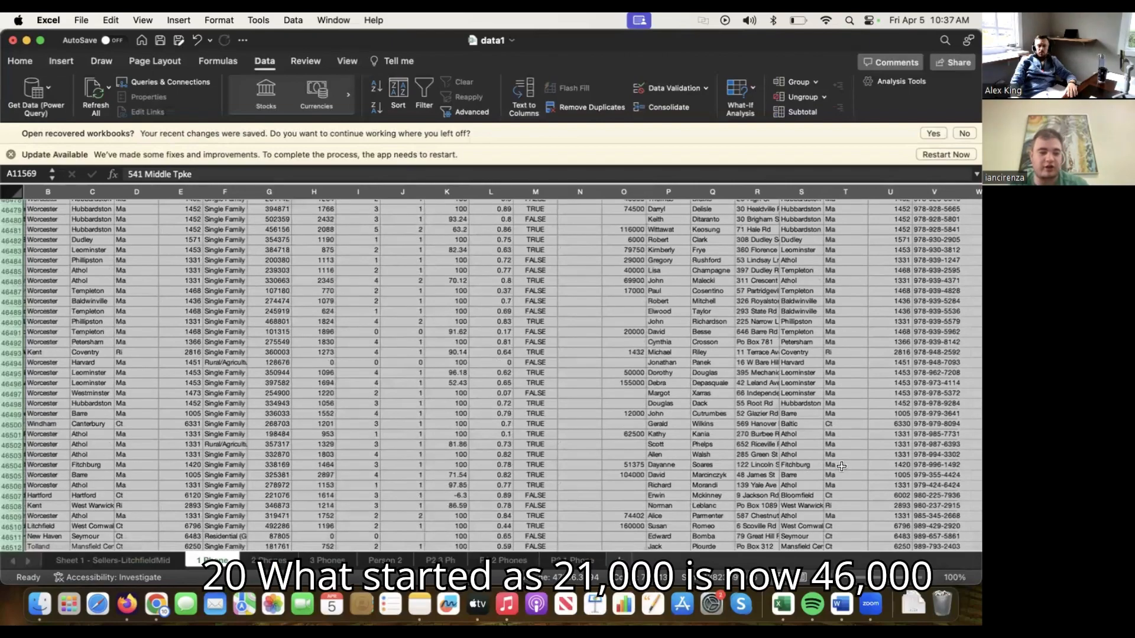
scroll(842, 466, "right", 2)
scroll(841, 466, "down", 1)
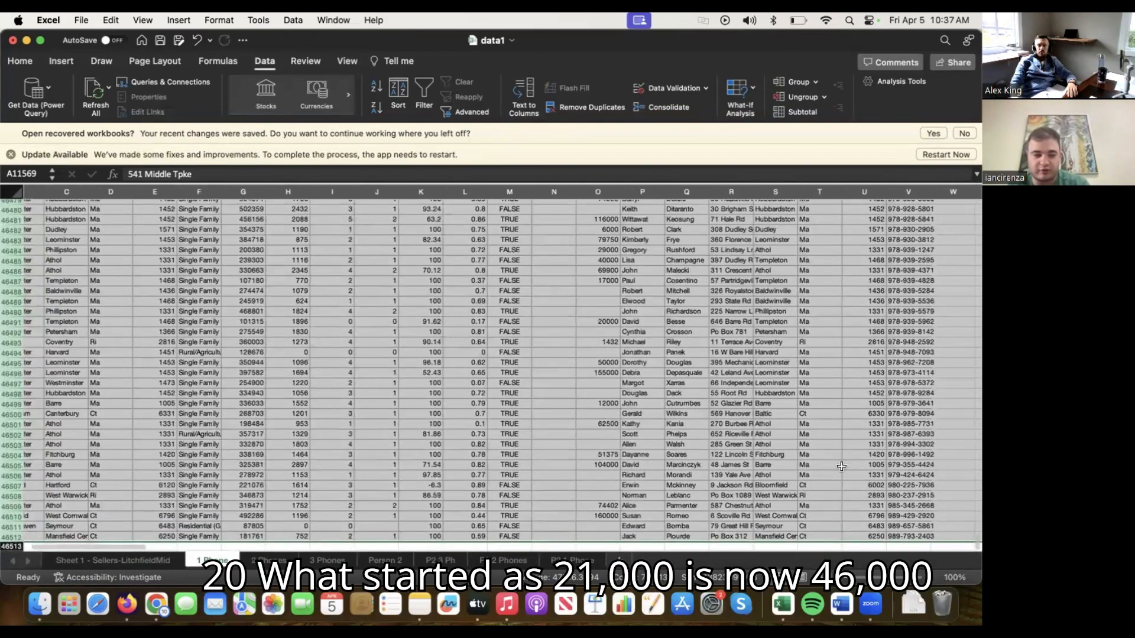
Delete the Person 1 Phone 2 and Person 1 Phone 3 columns (W and X) from the 1 Phone sheet.
left_click_drag(974, 546, 975, 198)
scroll(926, 248, "right", 3)
left_click_drag(819, 192, 849, 193)
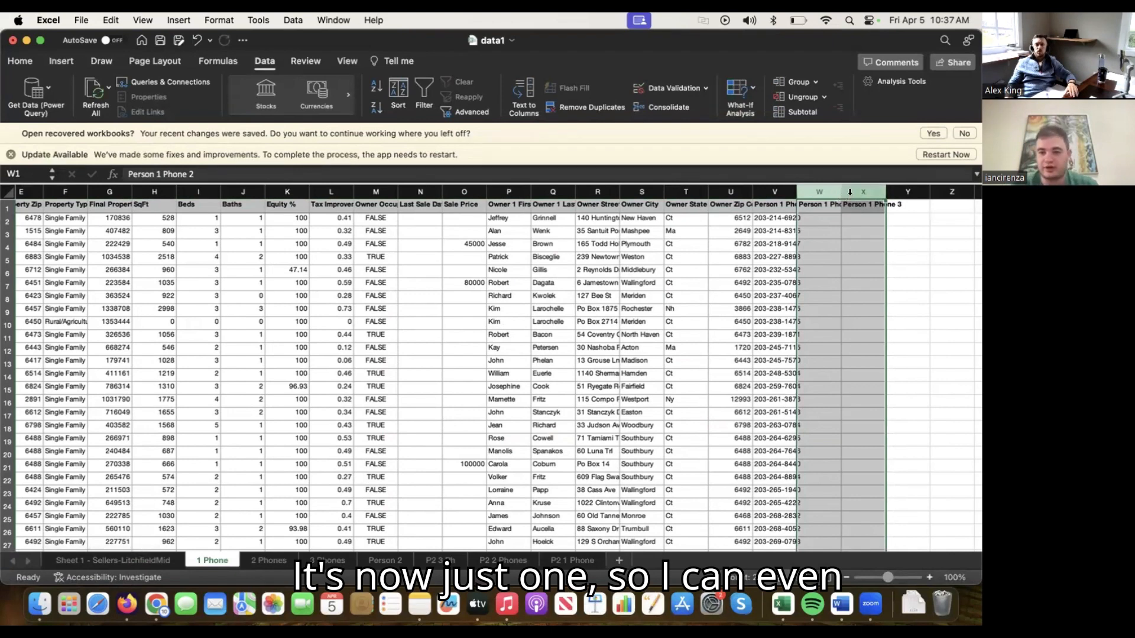
right_click(850, 192)
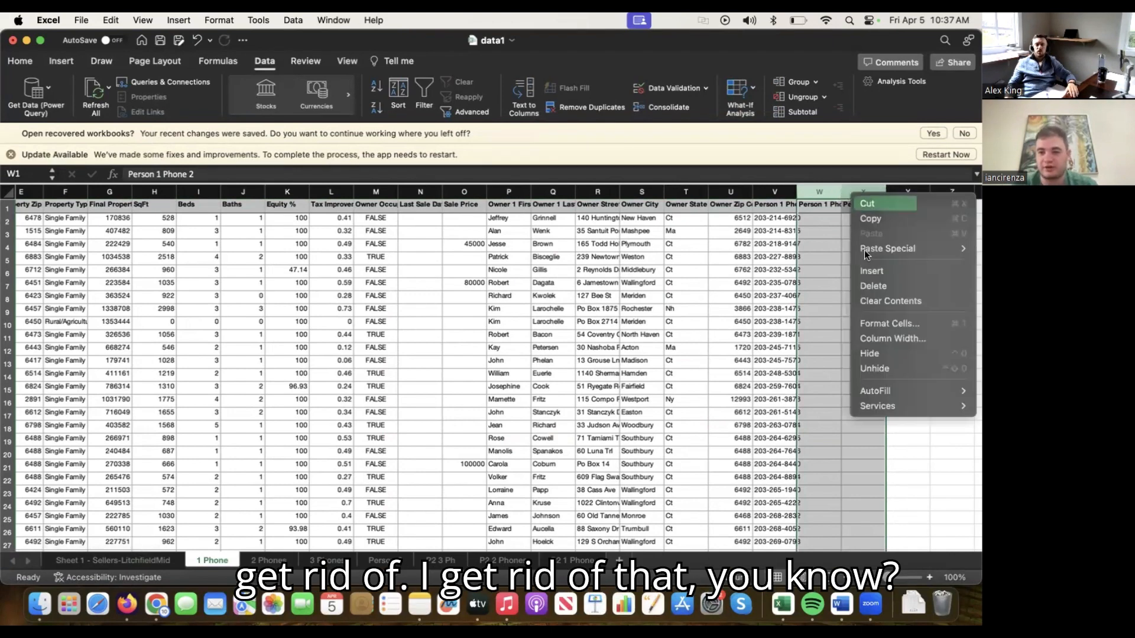
left_click(874, 286)
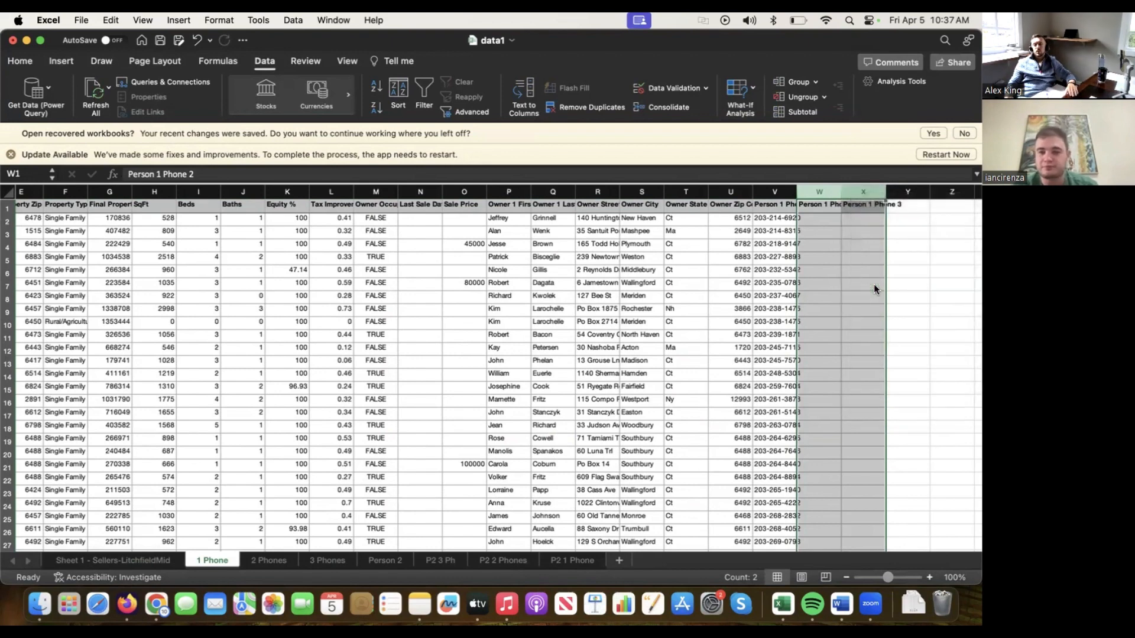
left_click(730, 308)
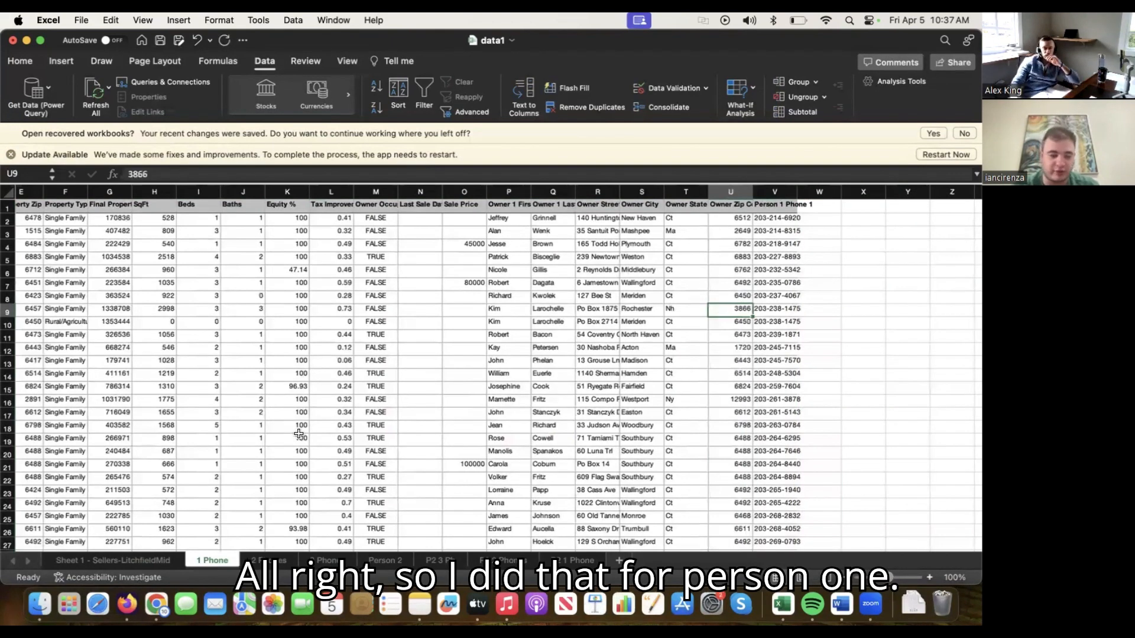
Delete the Owner 1 first name and last name columns (P and Q) from the Person 2 sheet.
left_click(385, 561)
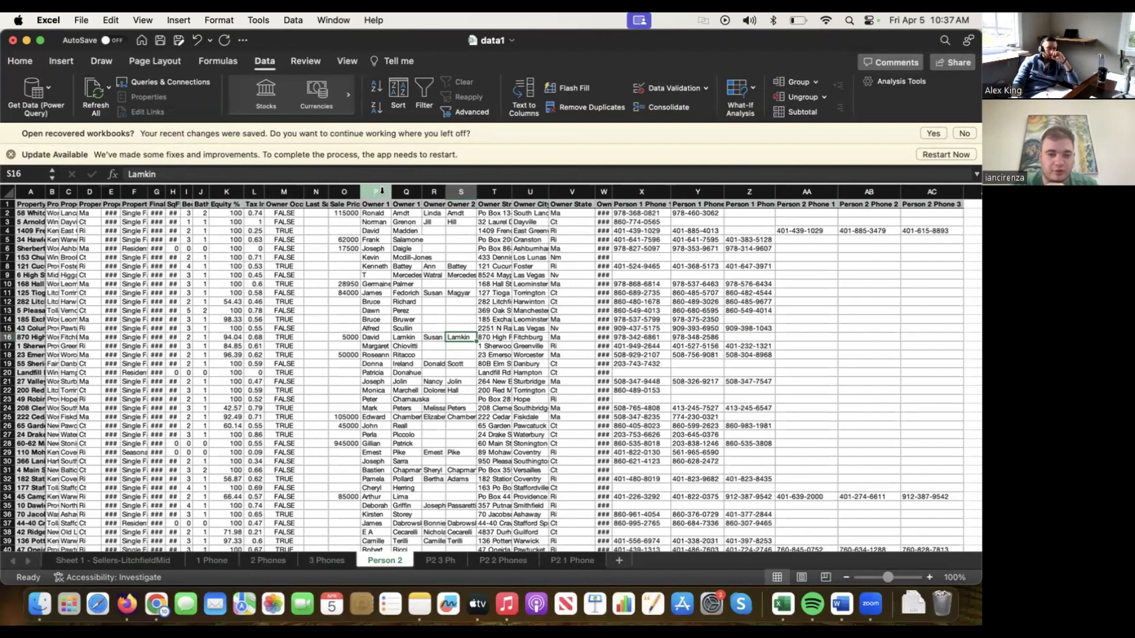
left_click_drag(381, 190, 402, 190)
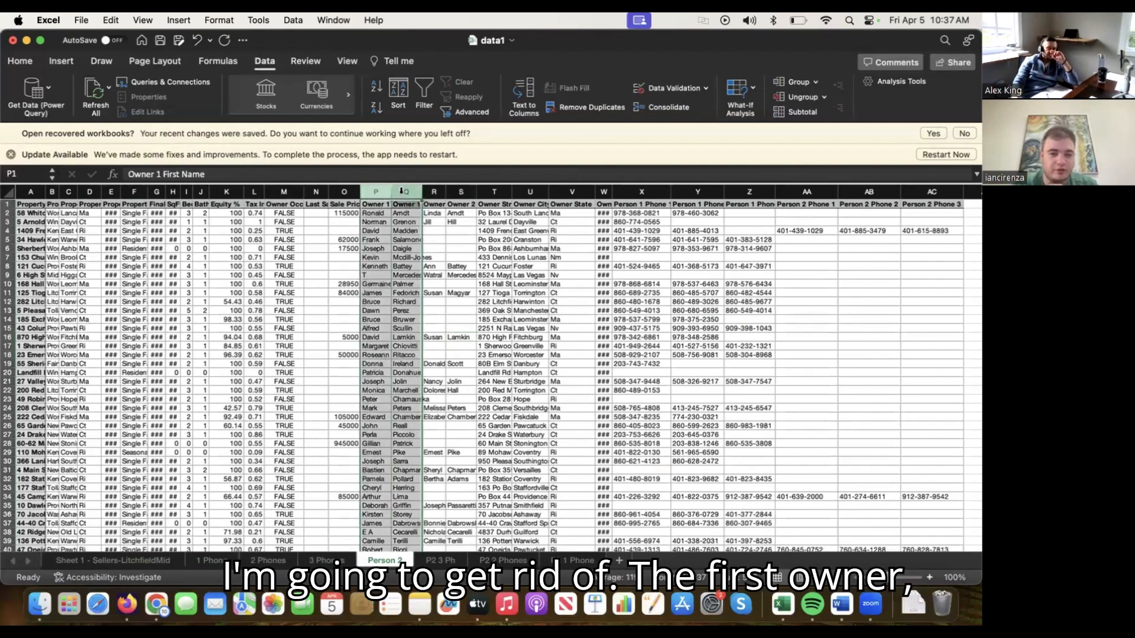
right_click(400, 190)
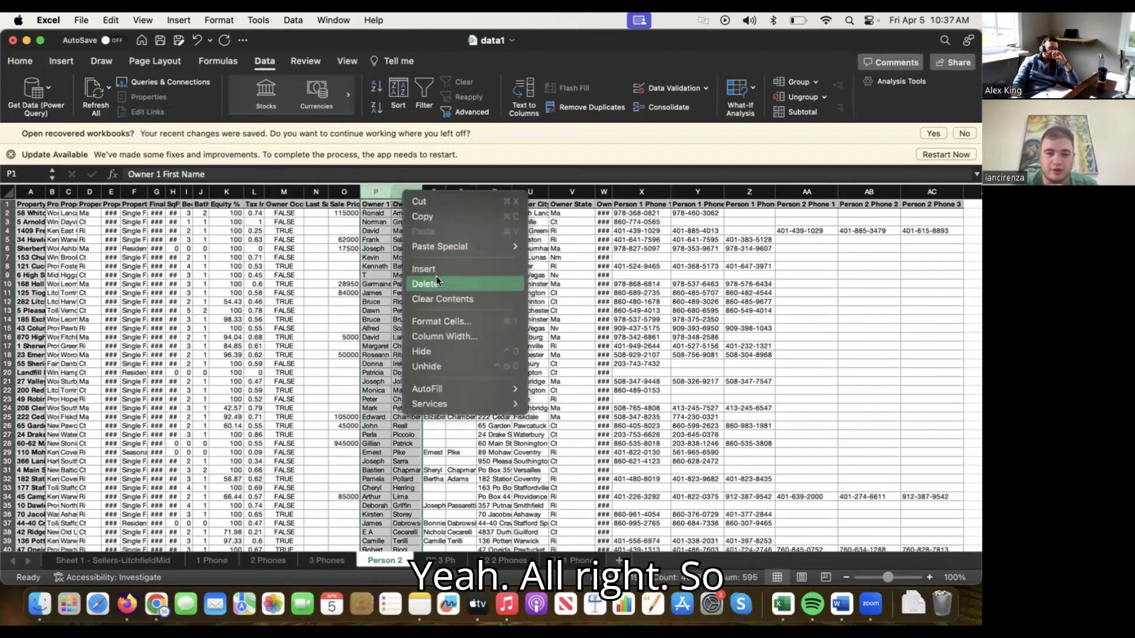
left_click(439, 282)
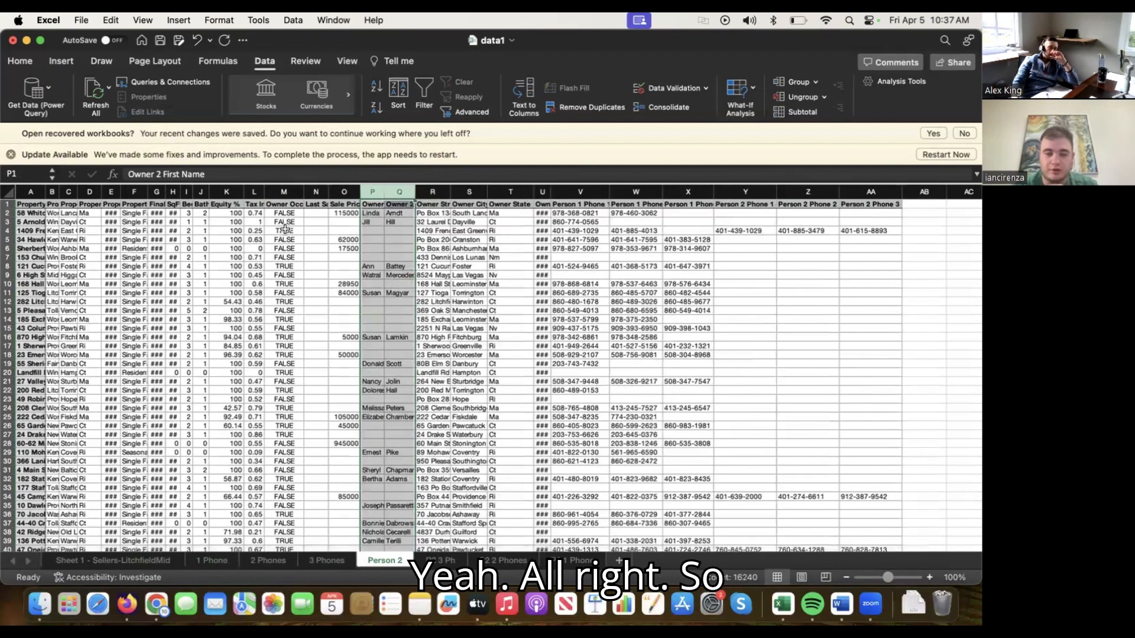
left_click_drag(35, 190, 341, 189)
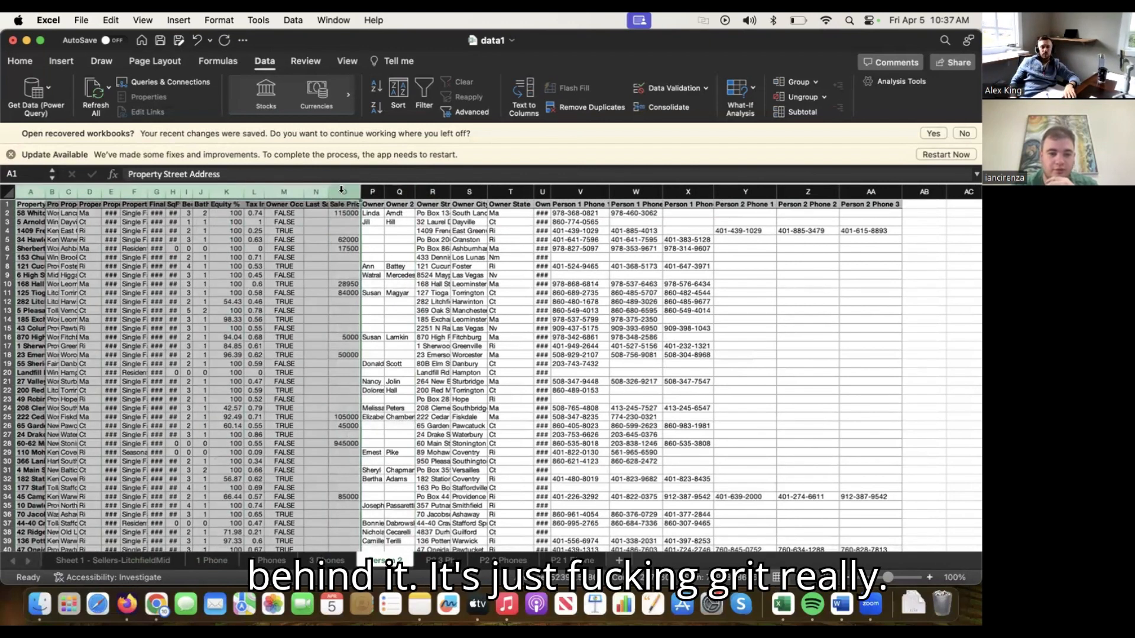
right_click(340, 189)
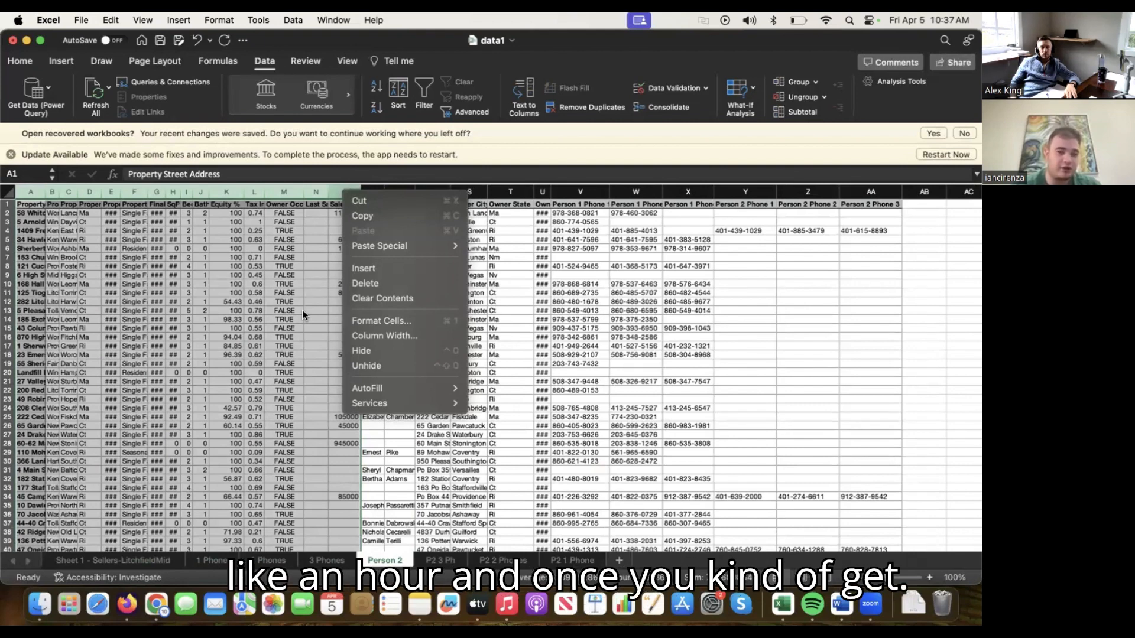
left_click(179, 289)
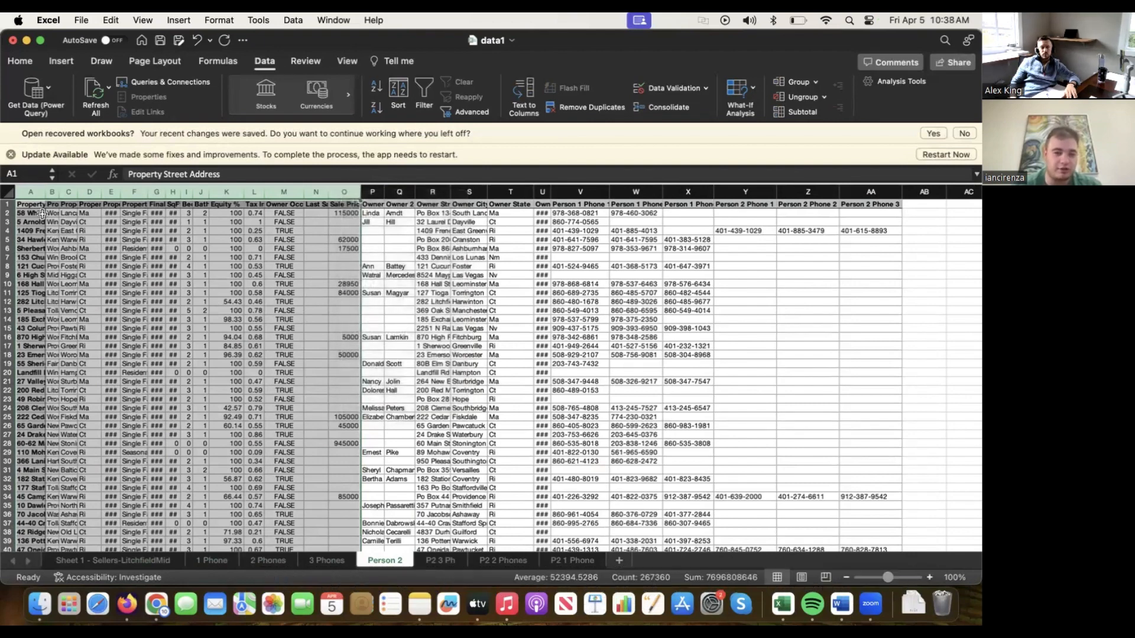
left_click(33, 194)
left_click_drag(32, 193, 342, 205)
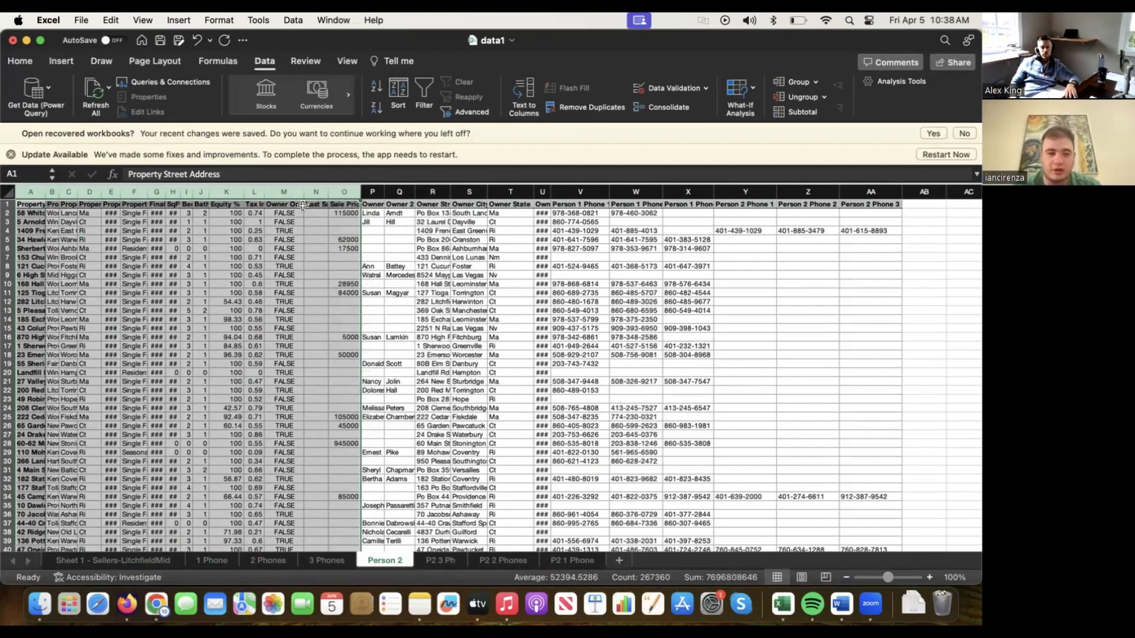
left_click(293, 233)
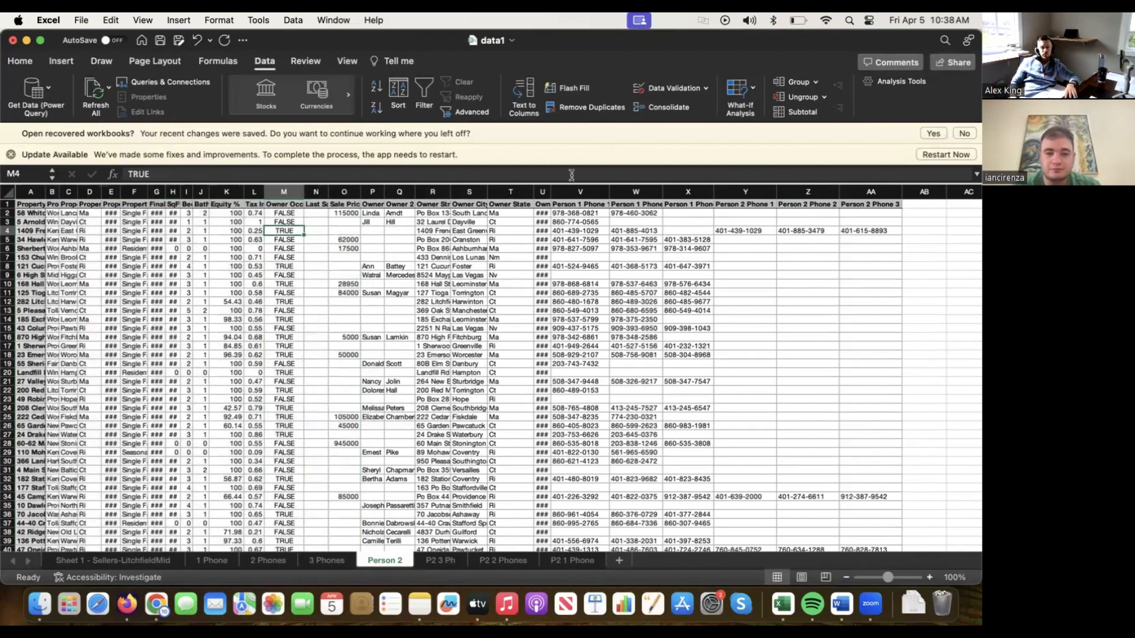
Delete the Person 1 Phone 1, Phone 2 and Phone 3 columns (V to X) from the Person 2 sheet.
left_click_drag(580, 192, 688, 192)
right_click(690, 197)
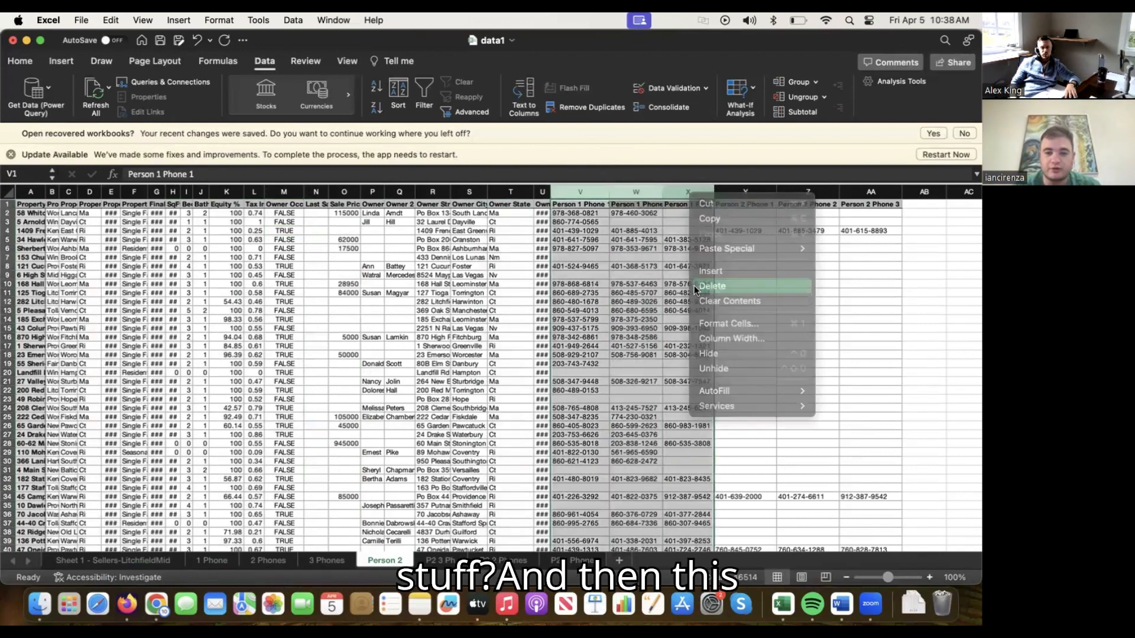
left_click(694, 285)
left_click(542, 191)
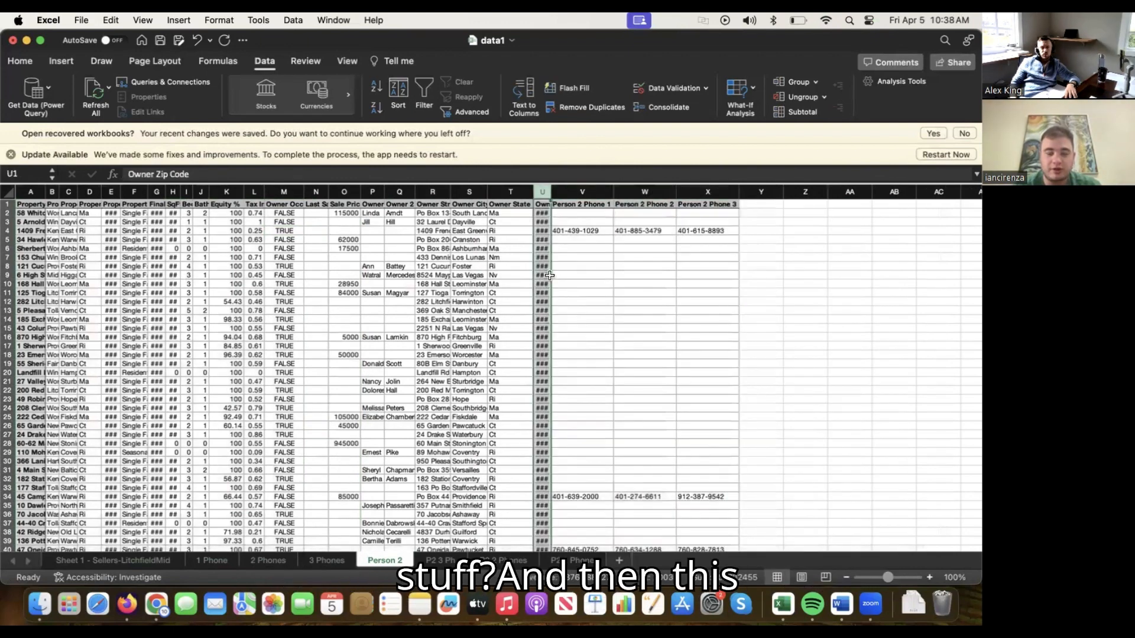
Sort columns A to X of the Person 2 sheet by Person 2 Phone 1 values, A to Z.
left_click_drag(30, 192, 707, 192)
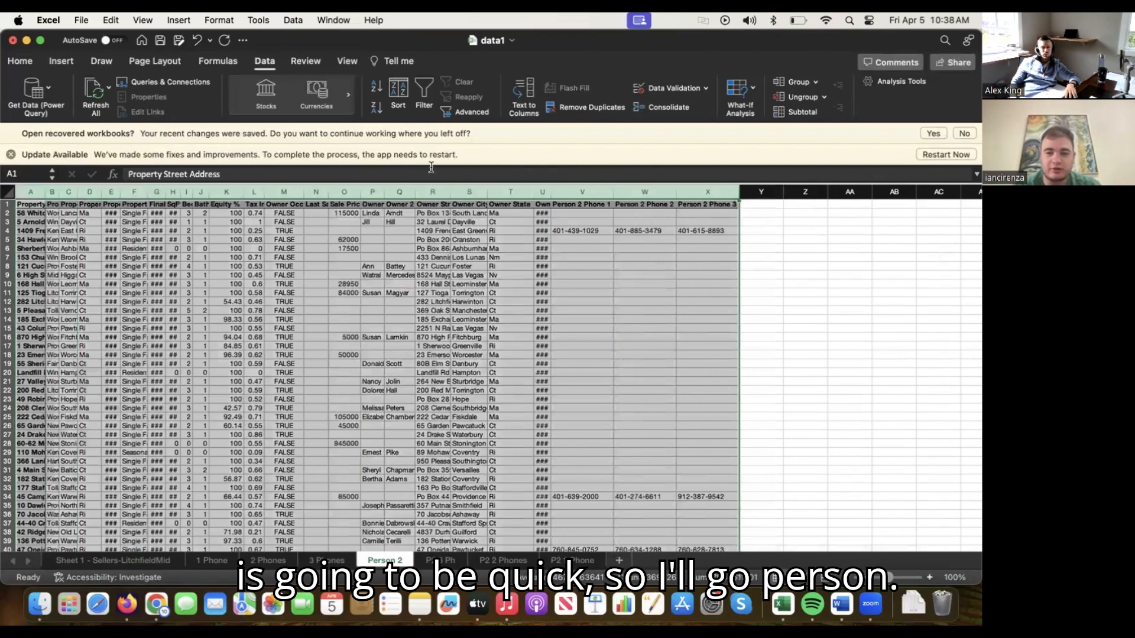
left_click(397, 83)
left_click(388, 105)
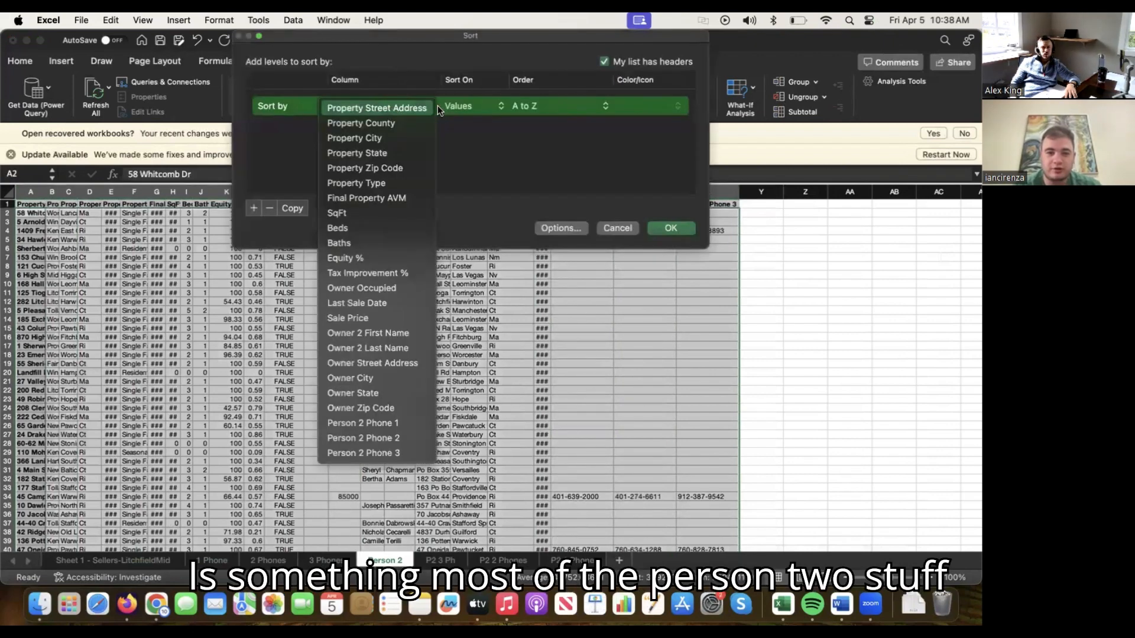
left_click(376, 421)
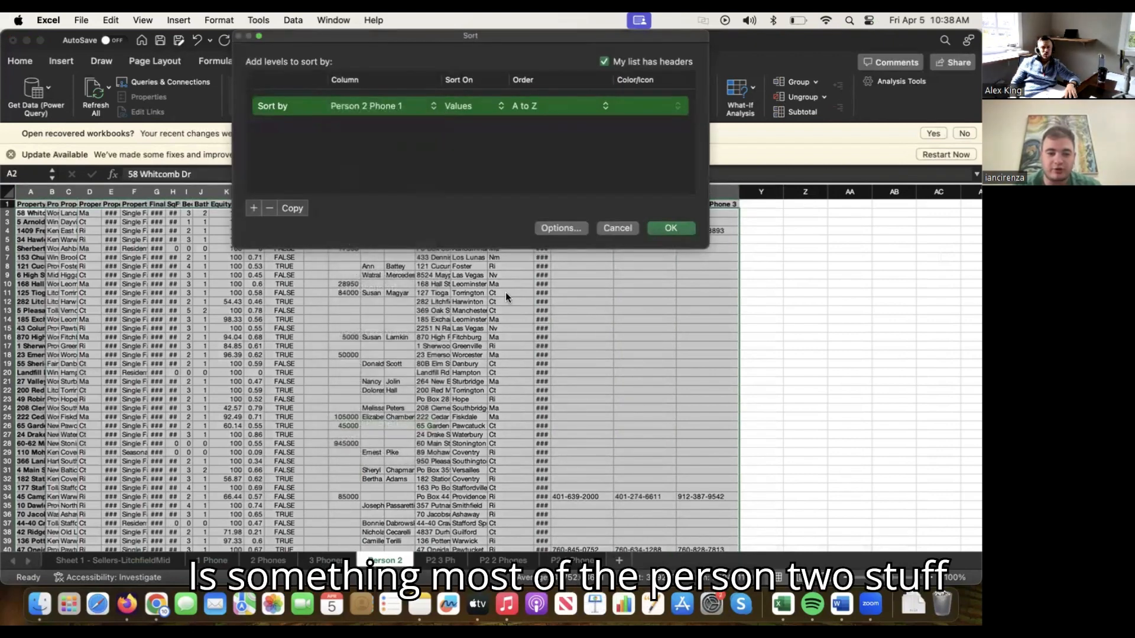
left_click(658, 226)
Delete all records without a Person 2 phone number, from row 2127 down to the last row.
scroll(972, 210, "down", 15)
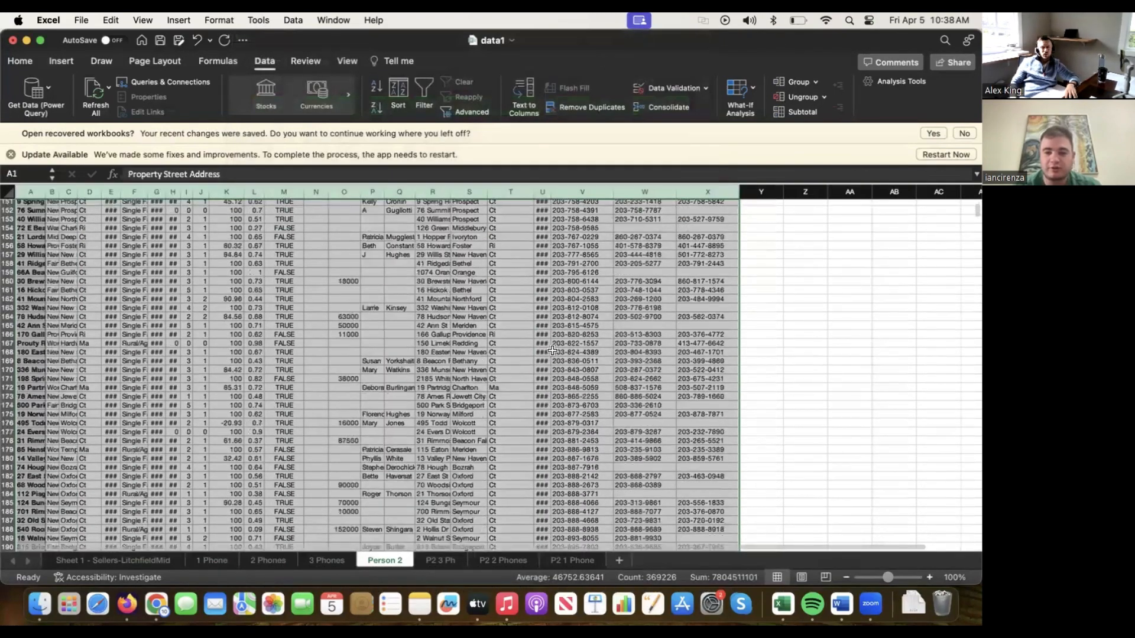
left_click_drag(972, 211, 960, 242)
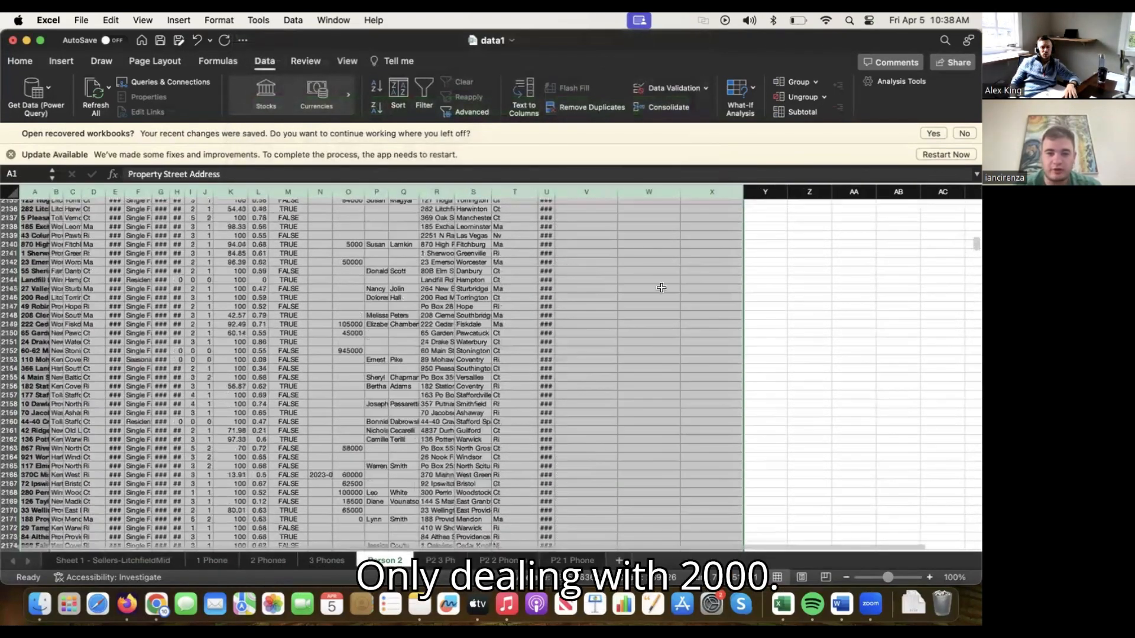
left_click(11, 211)
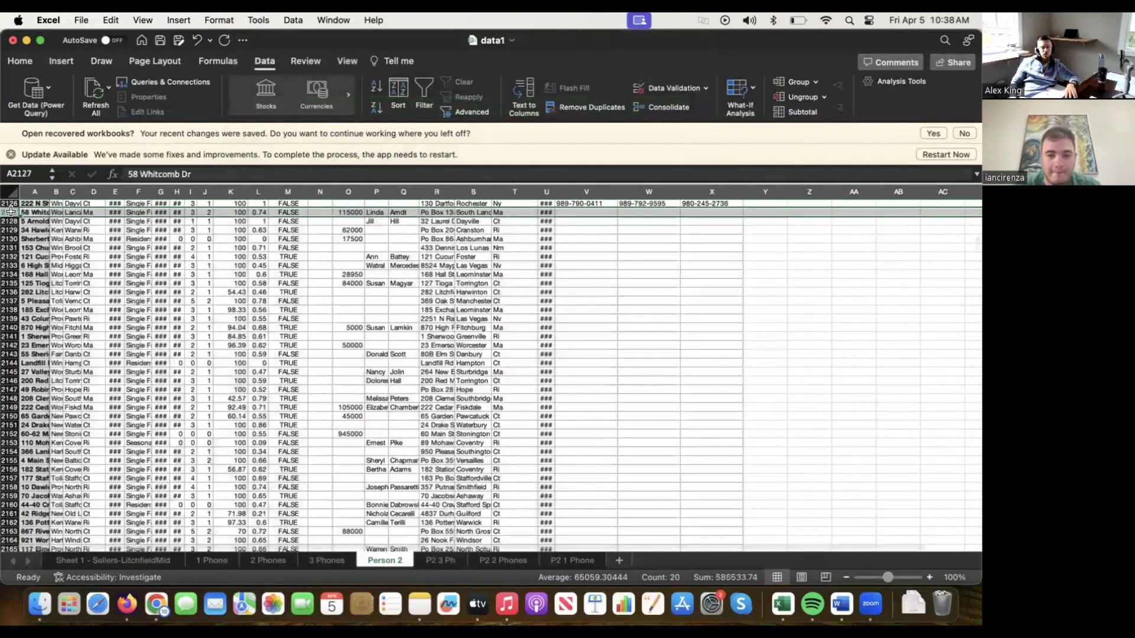
key("super+shift+Down")
right_click(142, 329)
left_click(168, 420)
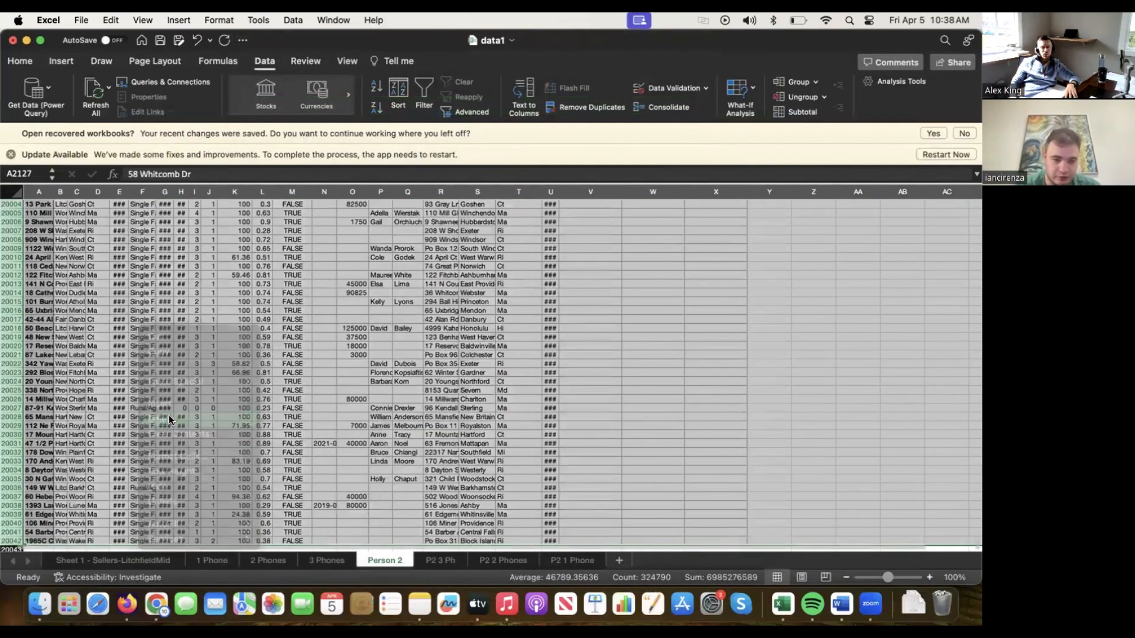
Sort the remaining Person 2 records in columns A to X by Person 2 Phone 2 values, A to Z.
scroll(450, 415, "up", 20)
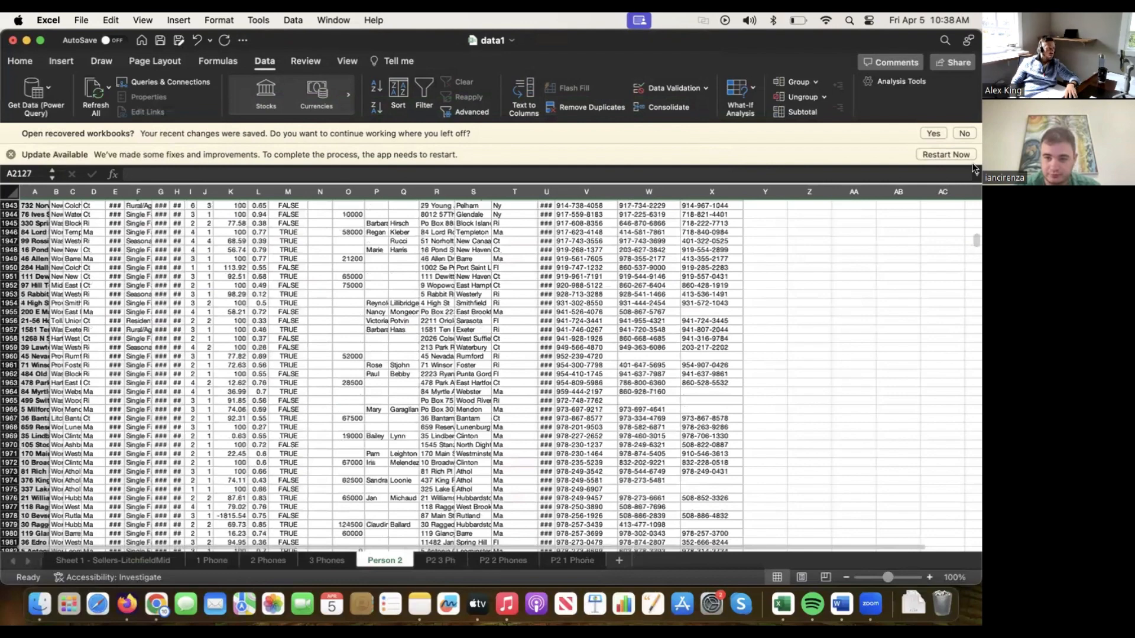
scroll(973, 169, "up", 20)
left_click_drag(30, 192, 708, 211)
left_click(399, 94)
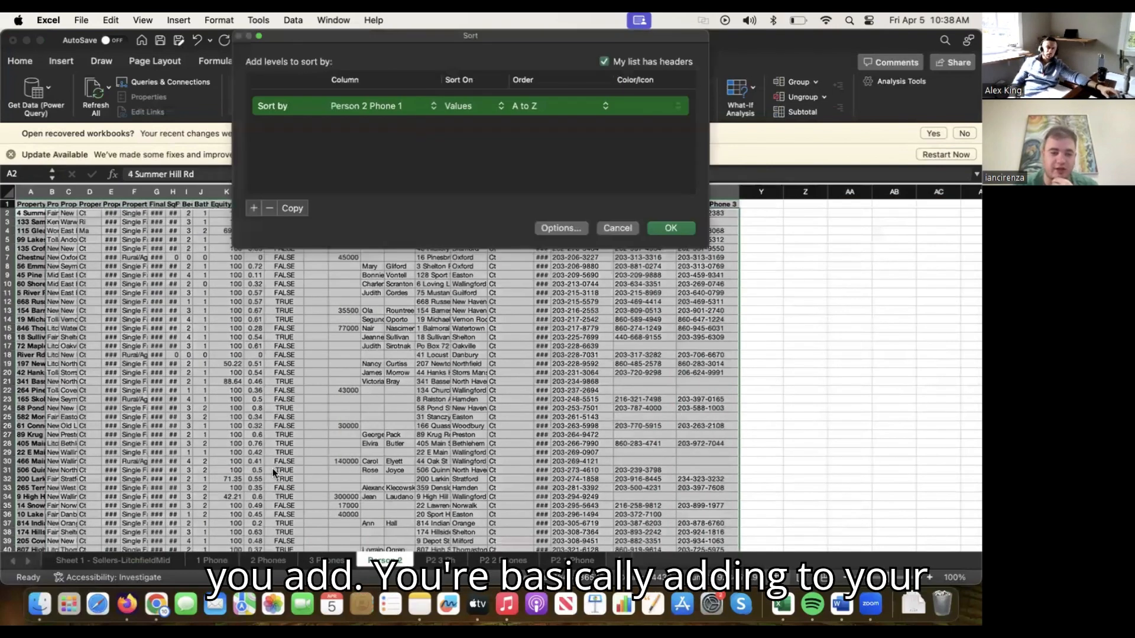
left_click(386, 111)
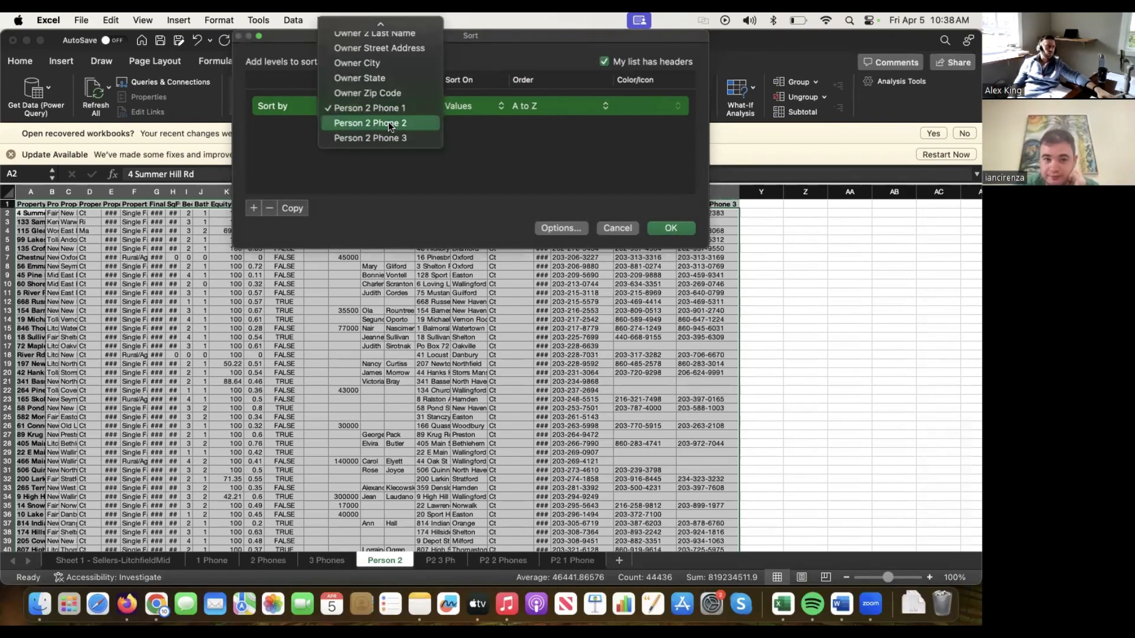
left_click(388, 122)
left_click(674, 228)
Cut all records that have only a Person 2 Phone 1 number, rows 1860 to 2126 of the Person 2 sheet.
scroll(721, 239, "down", 20)
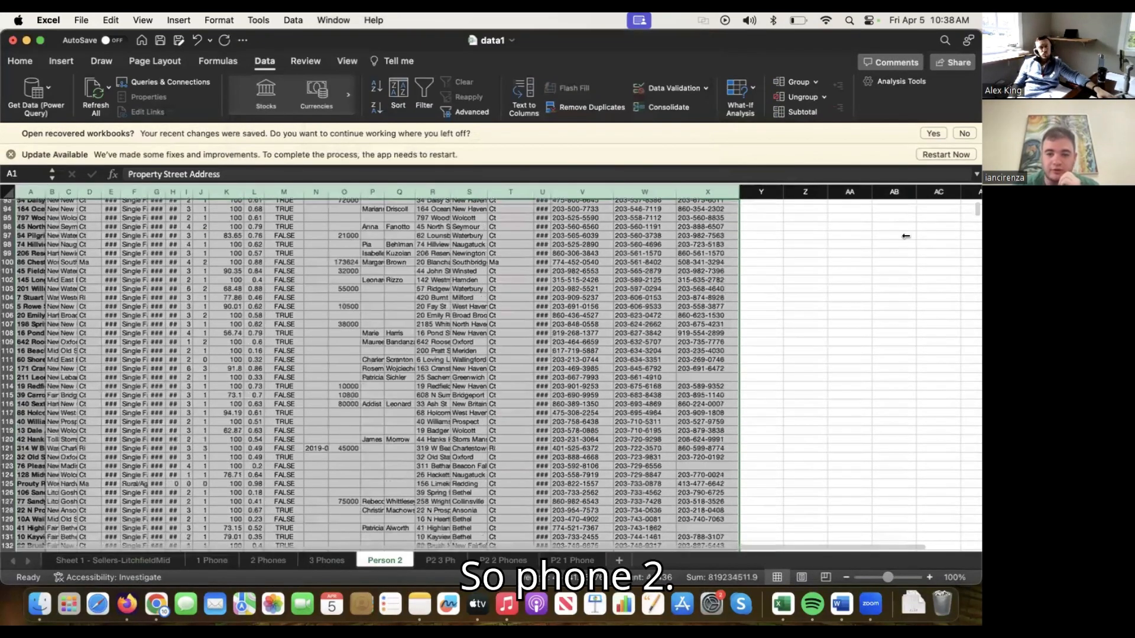
scroll(972, 240, "down", 20)
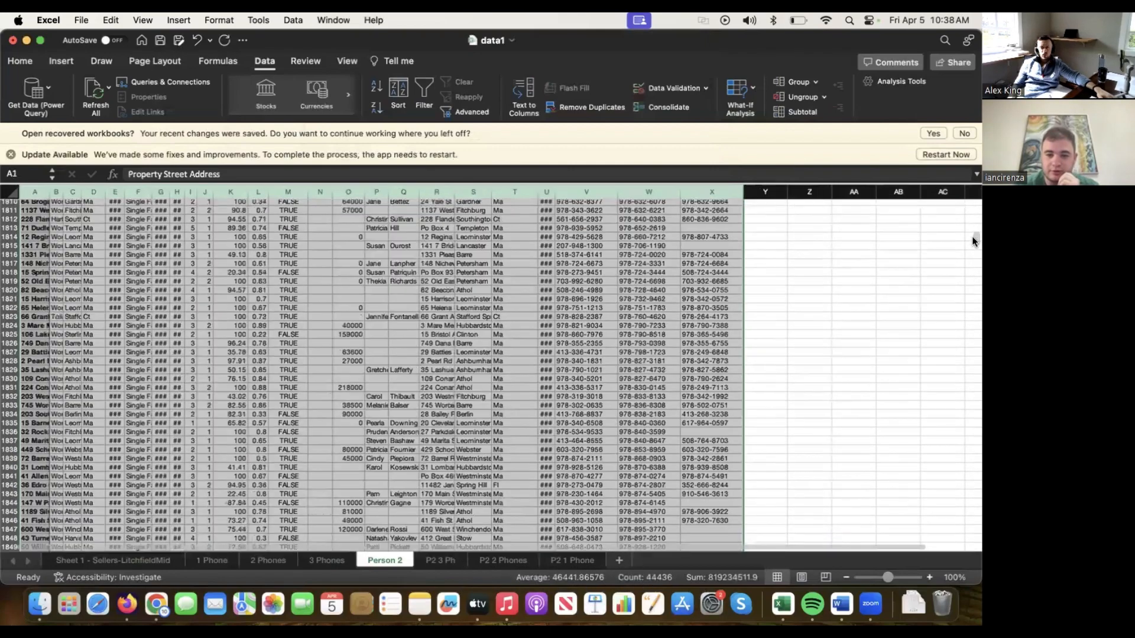
scroll(442, 372, "up", 20)
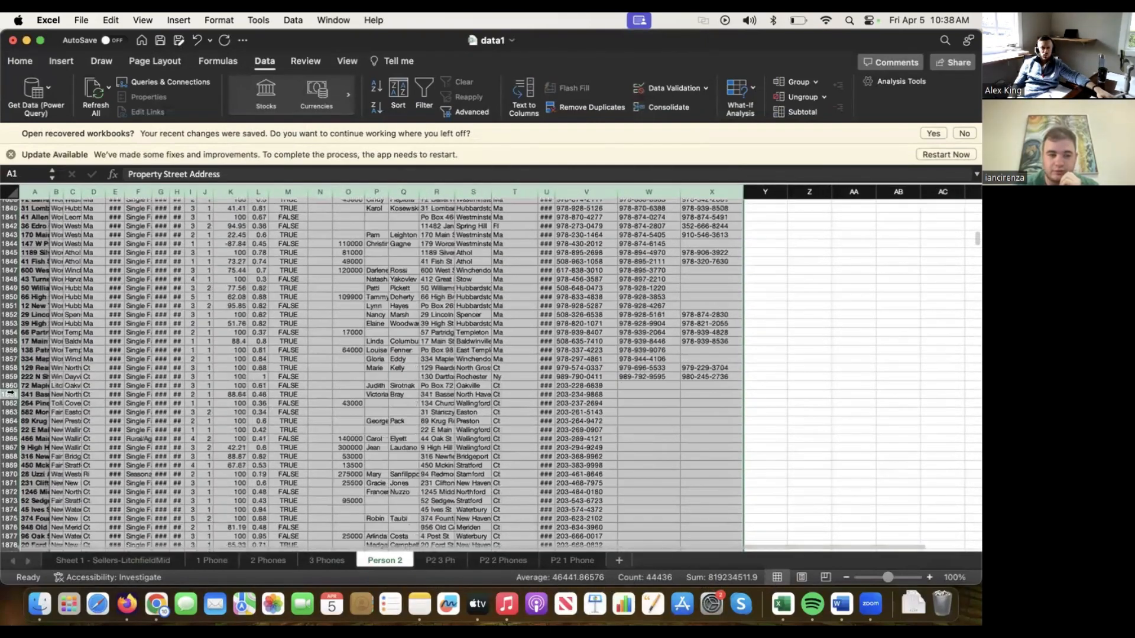
left_click(11, 393)
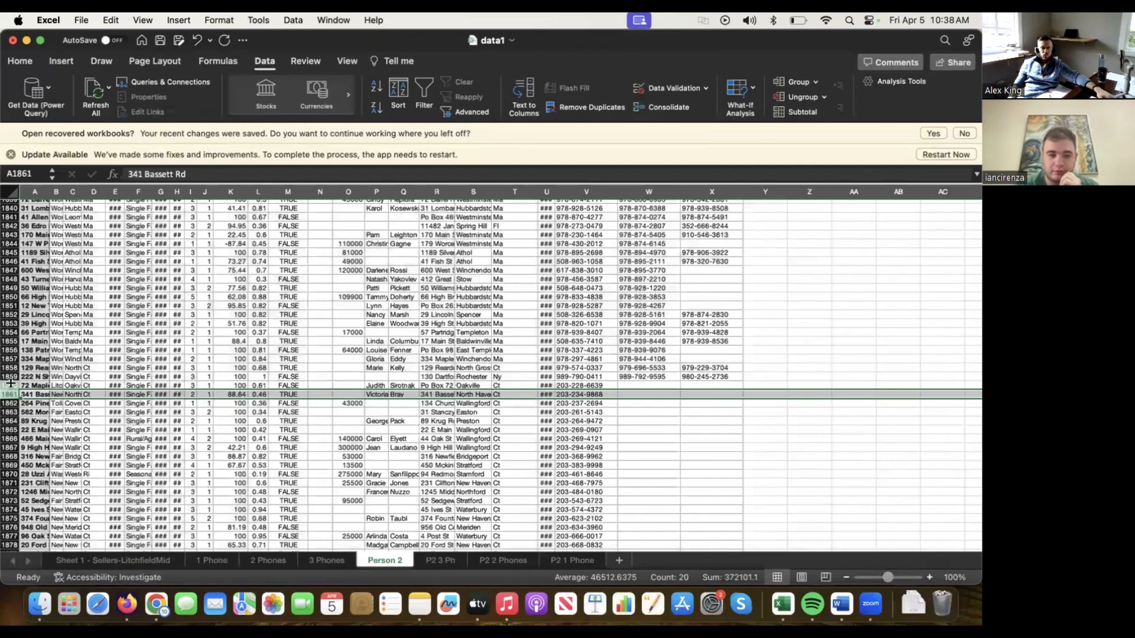
left_click_drag(10, 385, 12, 525)
right_click(140, 359)
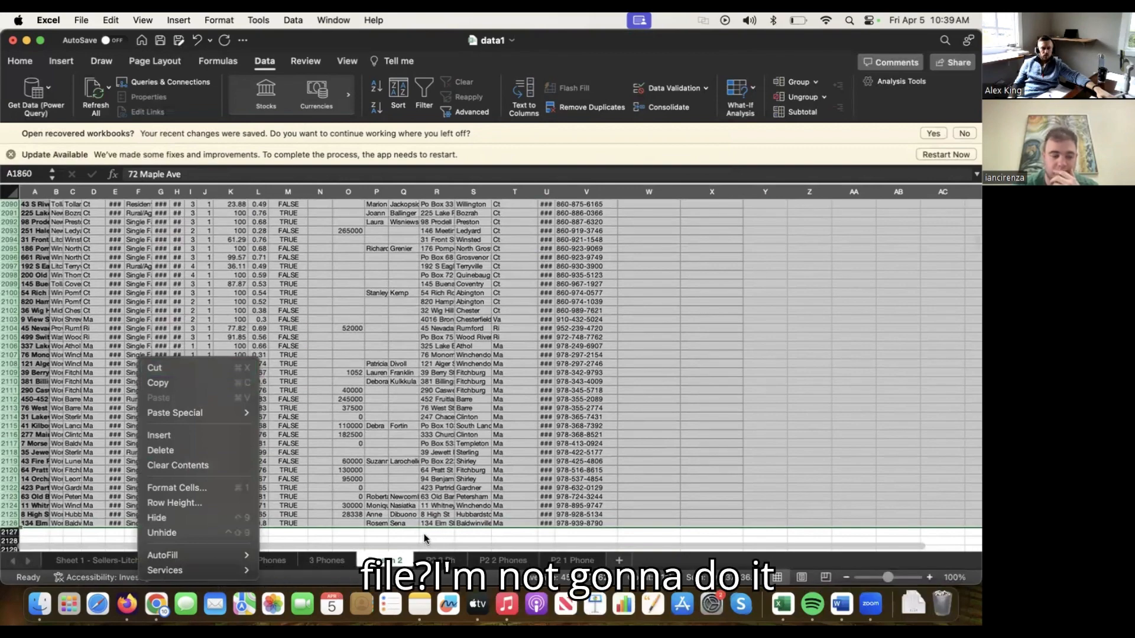
left_click(211, 369)
scroll(211, 370, "up", 15)
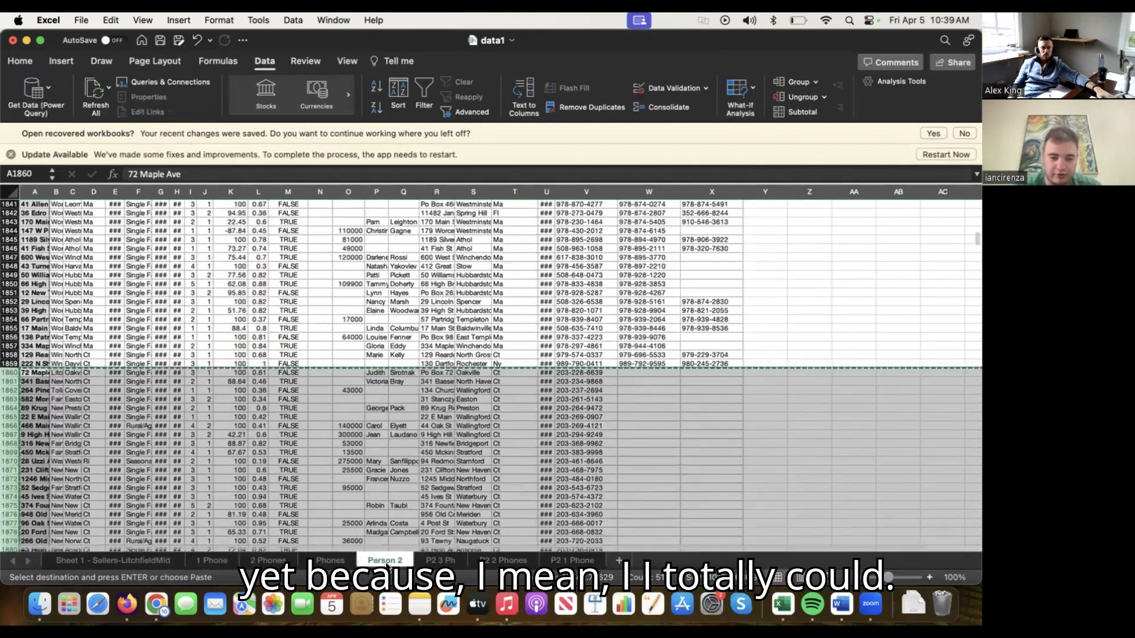
Paste the cut one-phone records into the P2 1 Phone sheet starting at row 2.
left_click(495, 562)
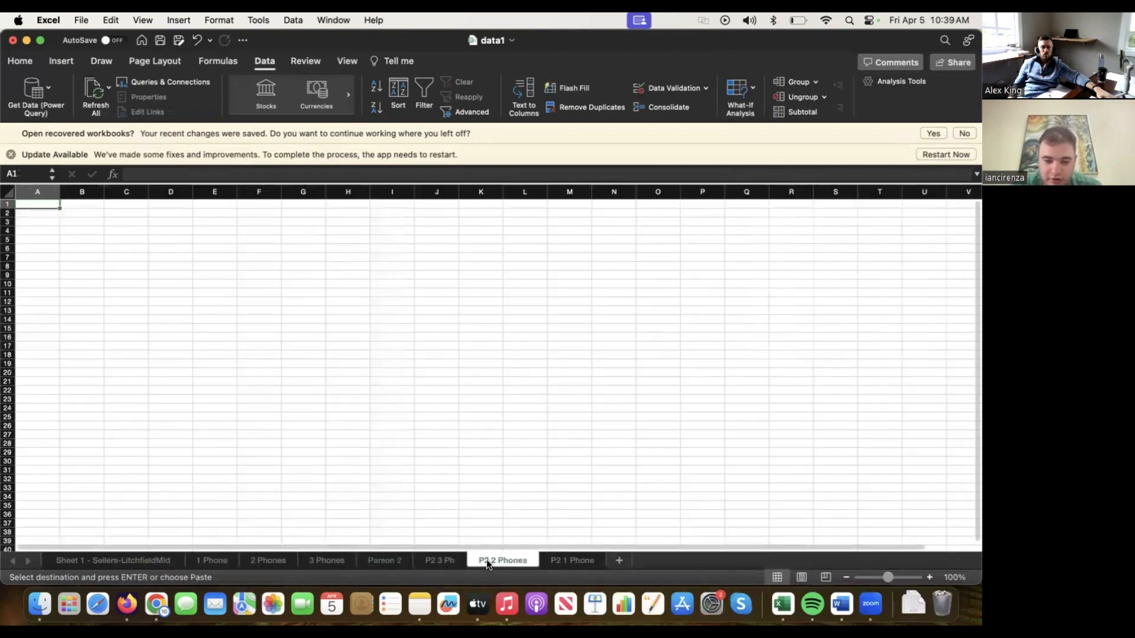
left_click(572, 561)
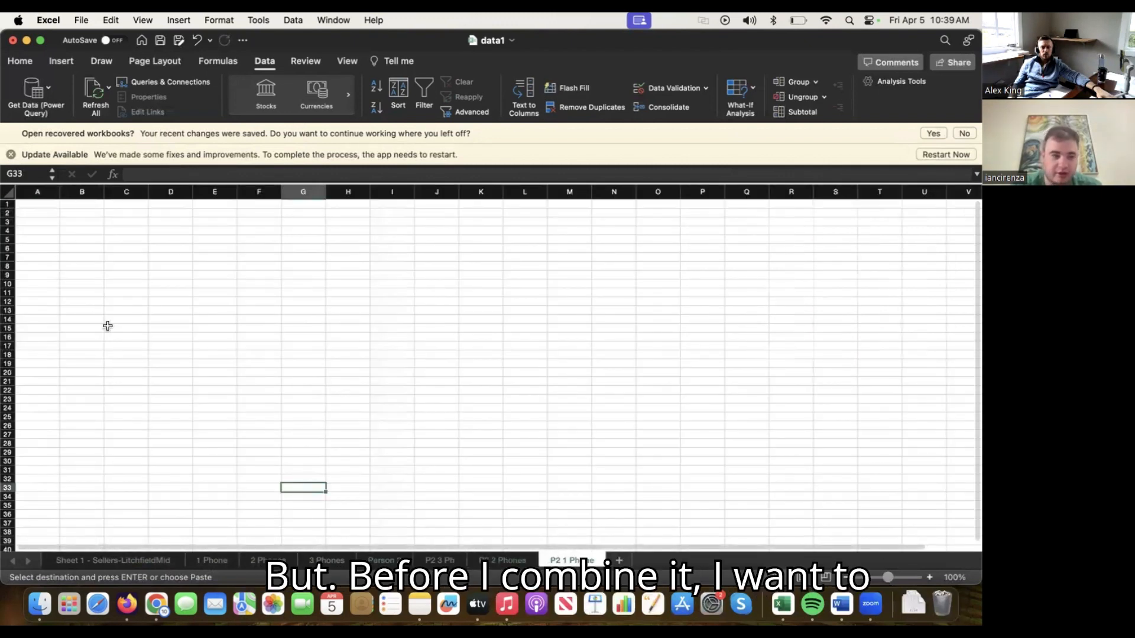
left_click(8, 213)
right_click(9, 212)
left_click(24, 250)
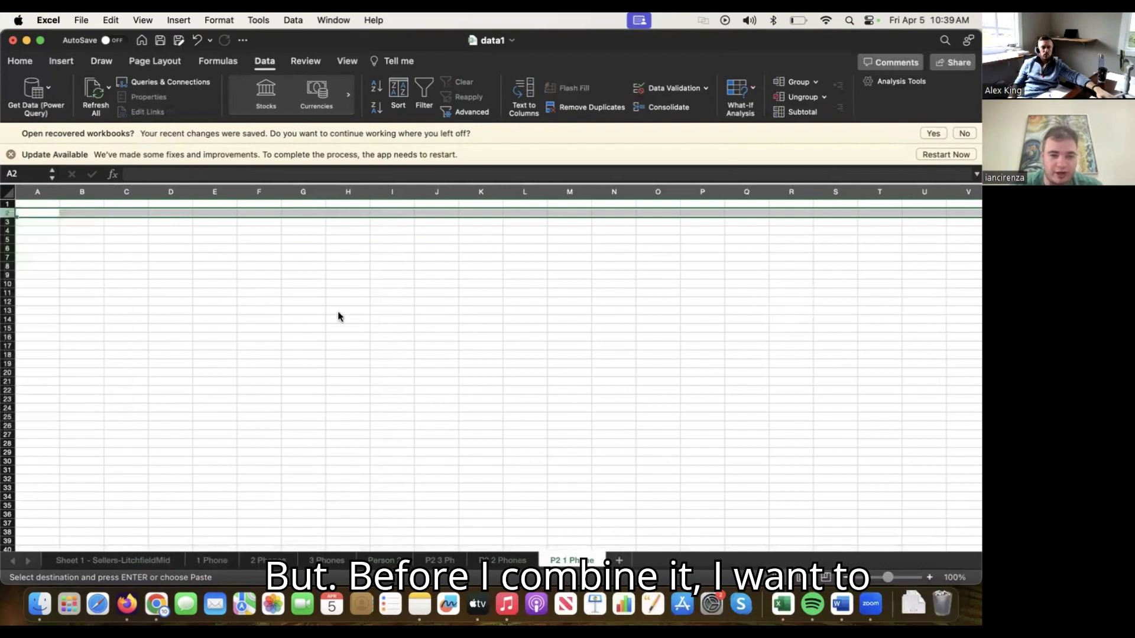
Copy the header row of the Person 2 sheet into row 1 of the P2 3 Ph sheet.
left_click(385, 561)
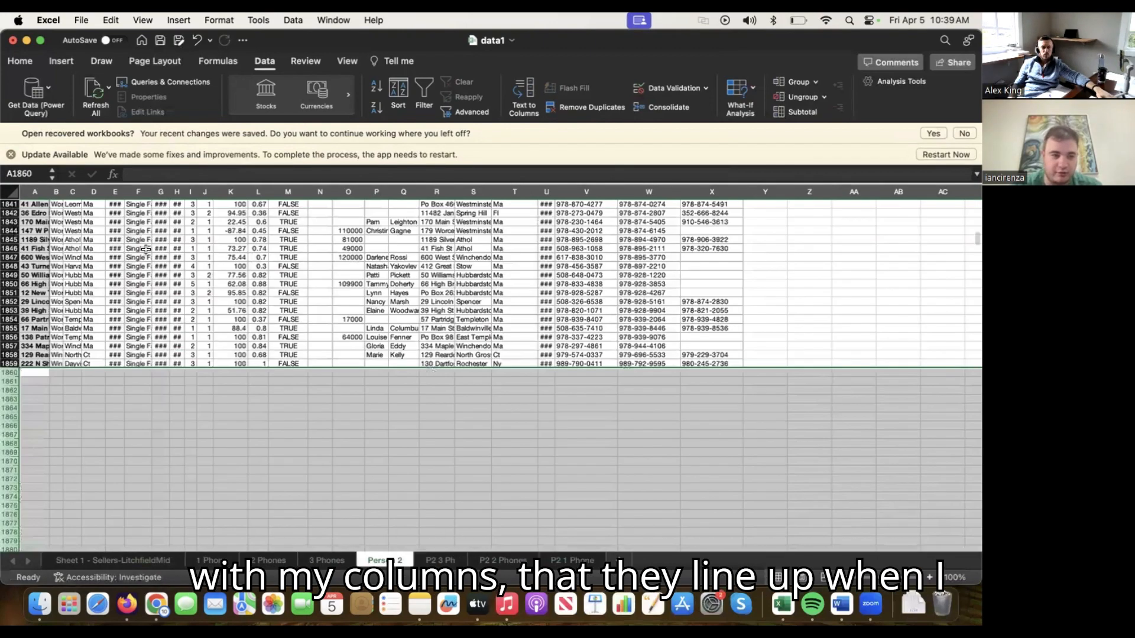
scroll(946, 242, "up", 10)
left_click_drag(974, 229, 972, 195)
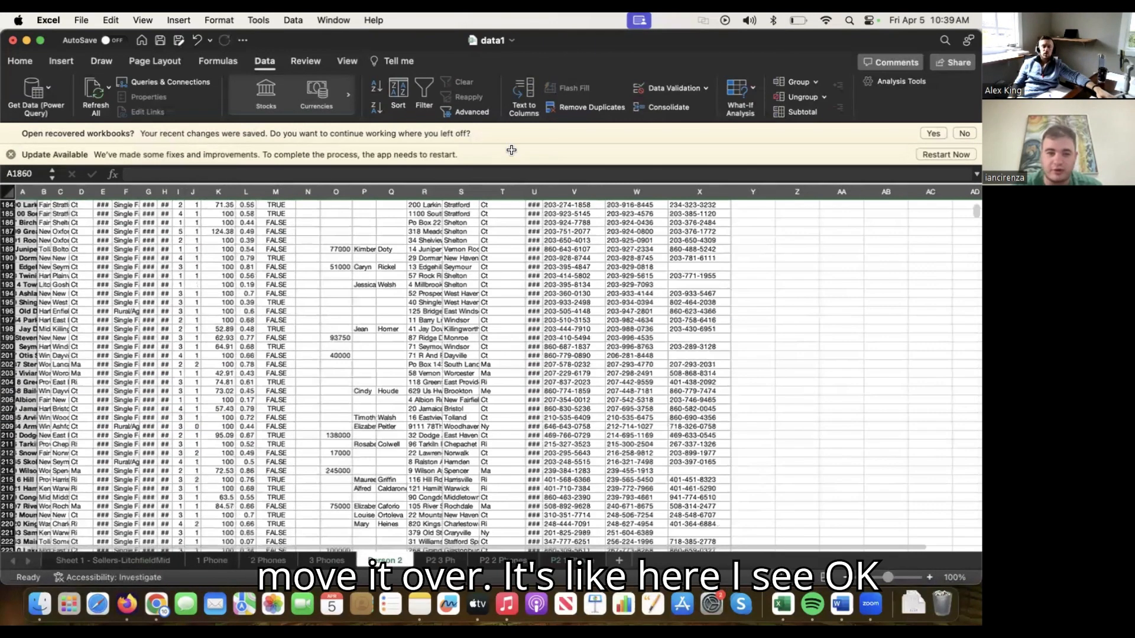
left_click(8, 204)
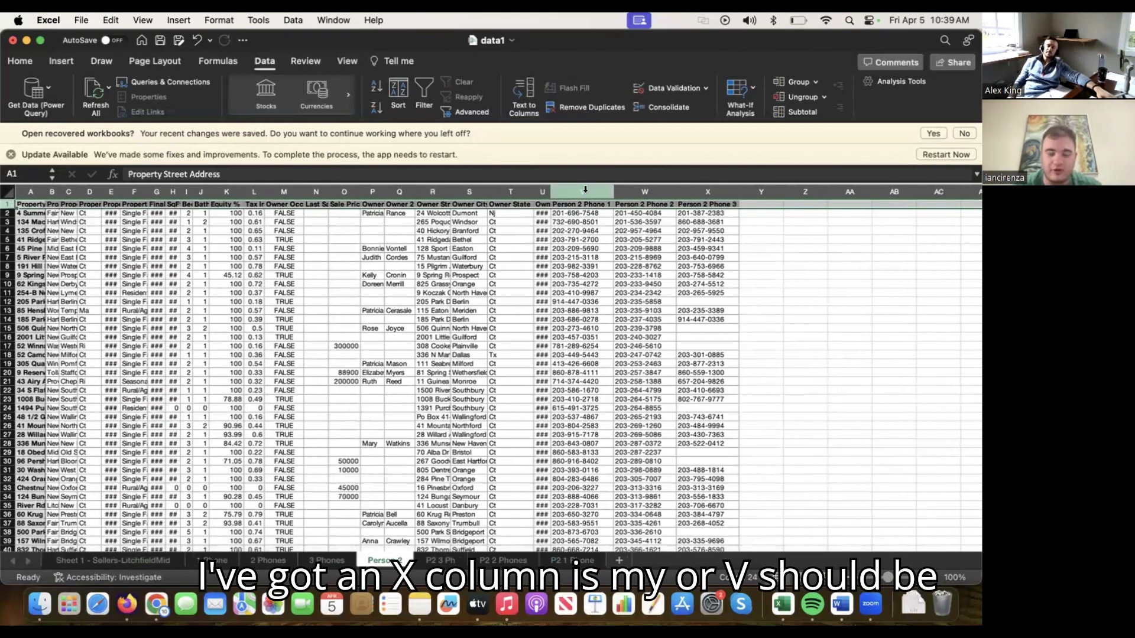
right_click(8, 204)
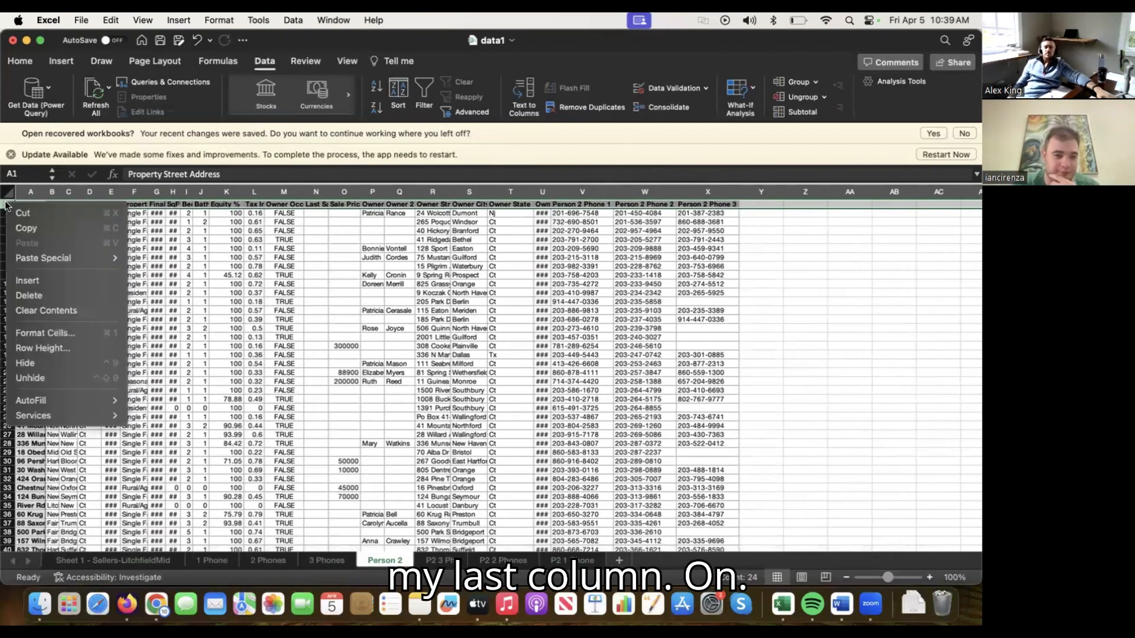
left_click(36, 230)
left_click(440, 560)
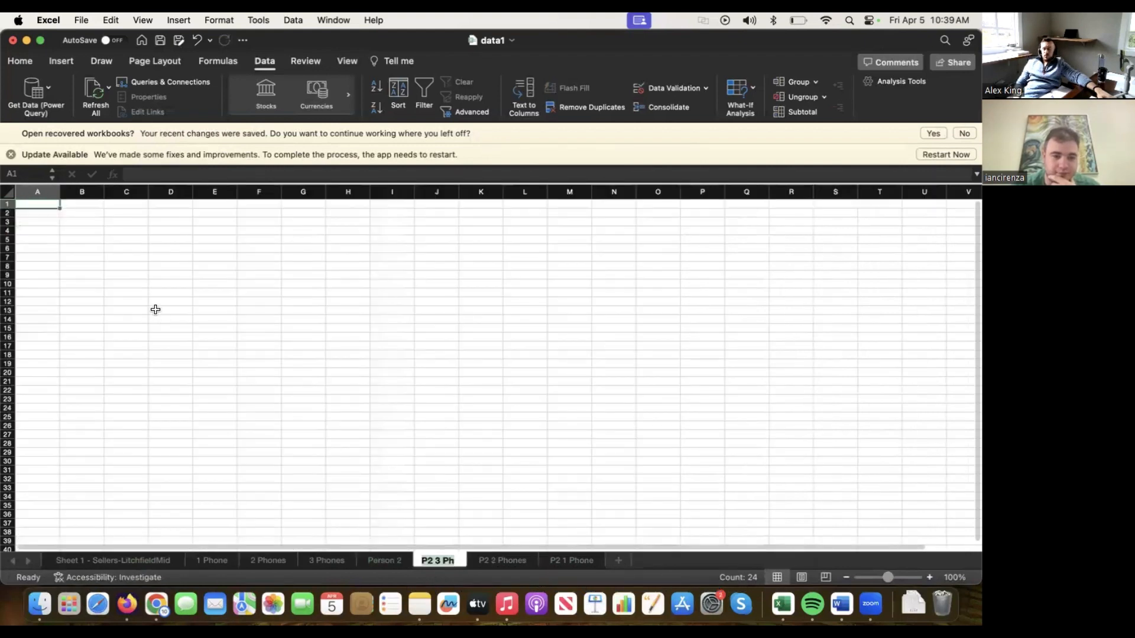
right_click(10, 206)
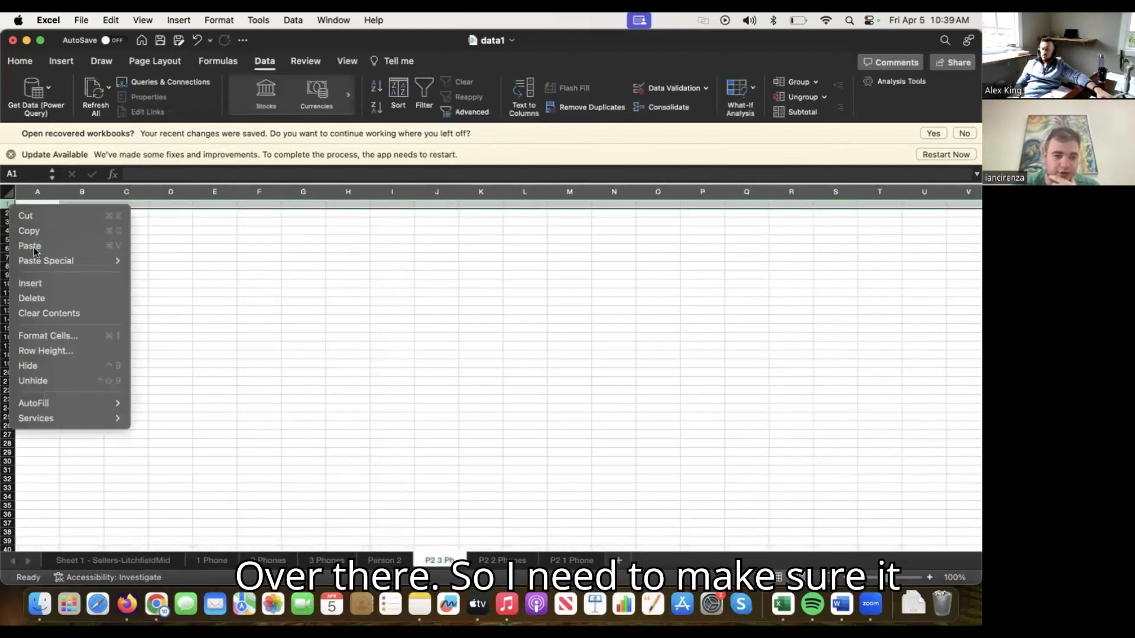
left_click(24, 245)
left_click(532, 267)
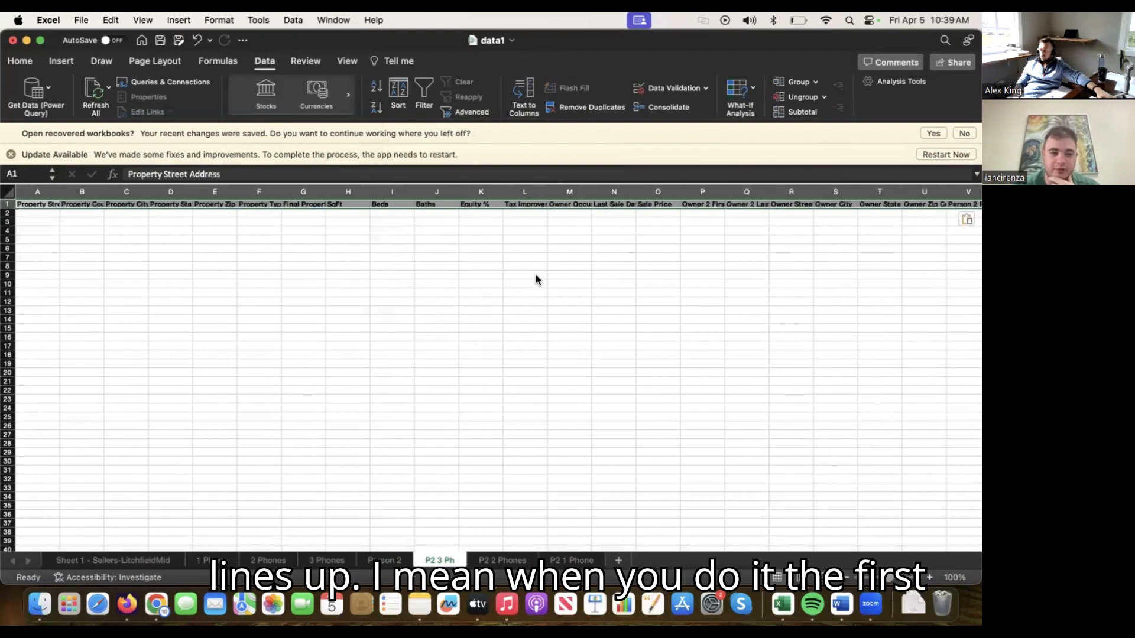
Paste the same header row into row 1 of the P2 2 Phones and P2 1 Phone sheets.
left_click(502, 561)
right_click(10, 202)
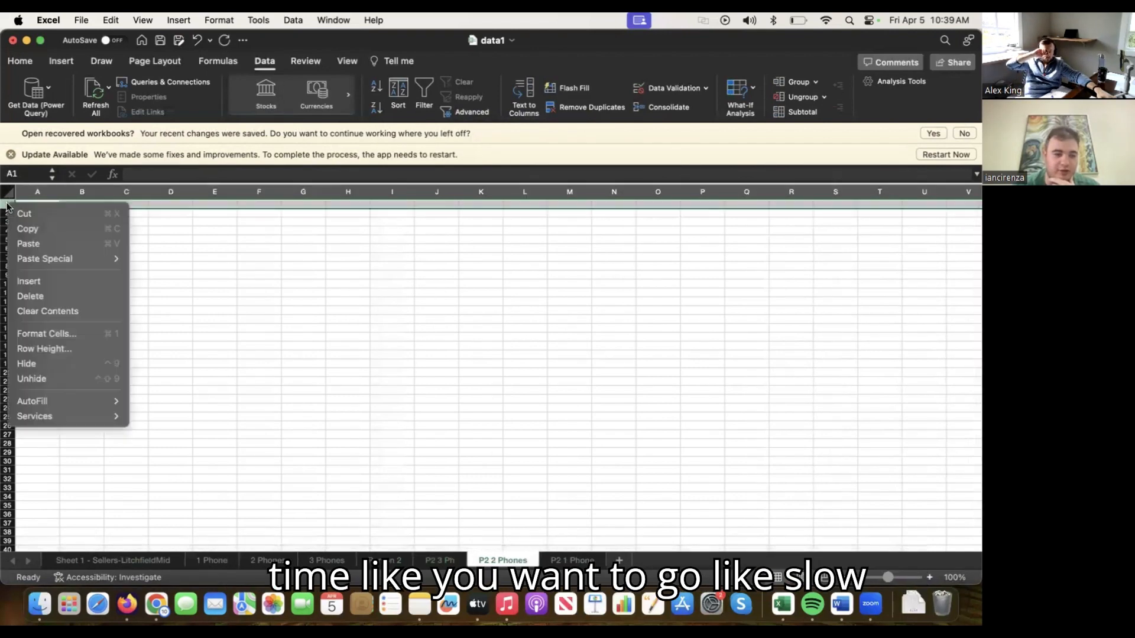
left_click(27, 243)
left_click(530, 268)
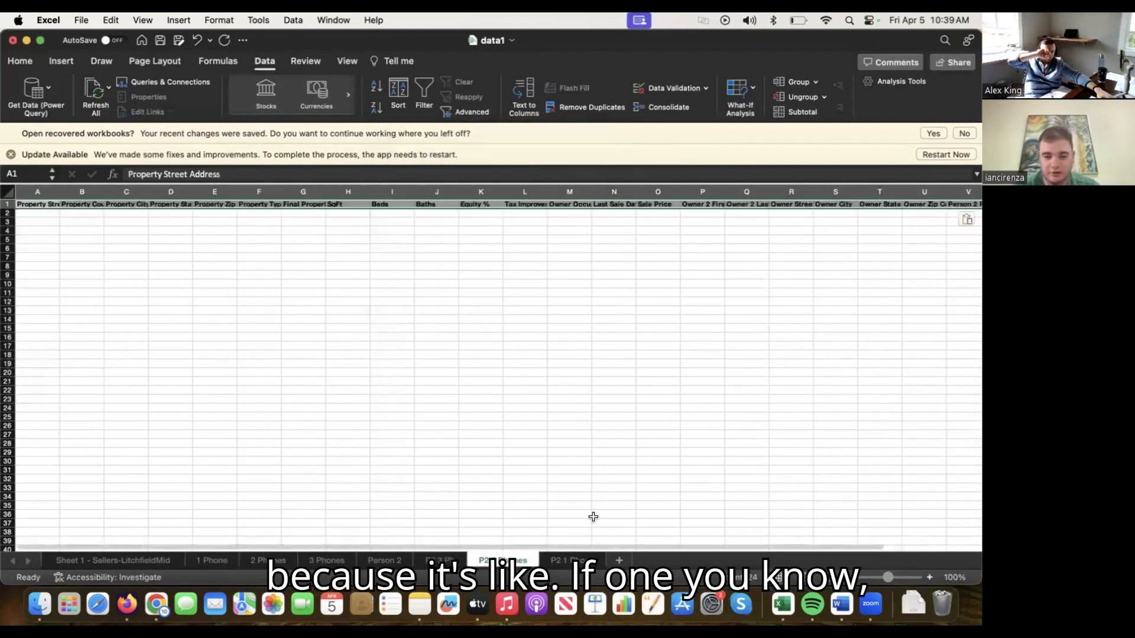
left_click(569, 559)
left_click(10, 203)
right_click(10, 202)
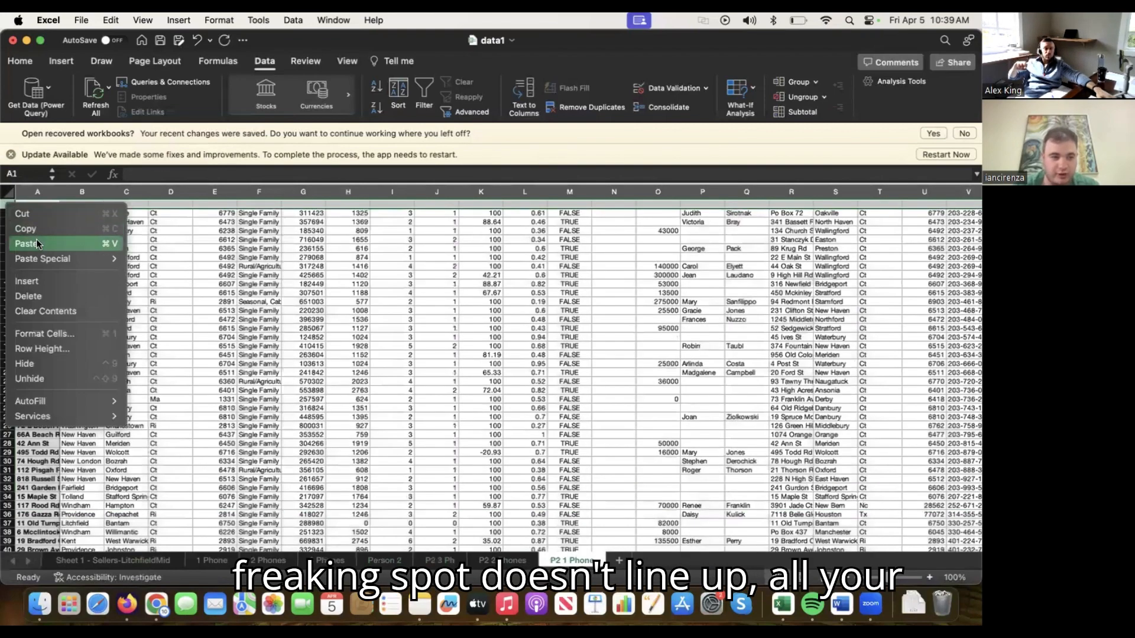
left_click(26, 243)
left_click(546, 267)
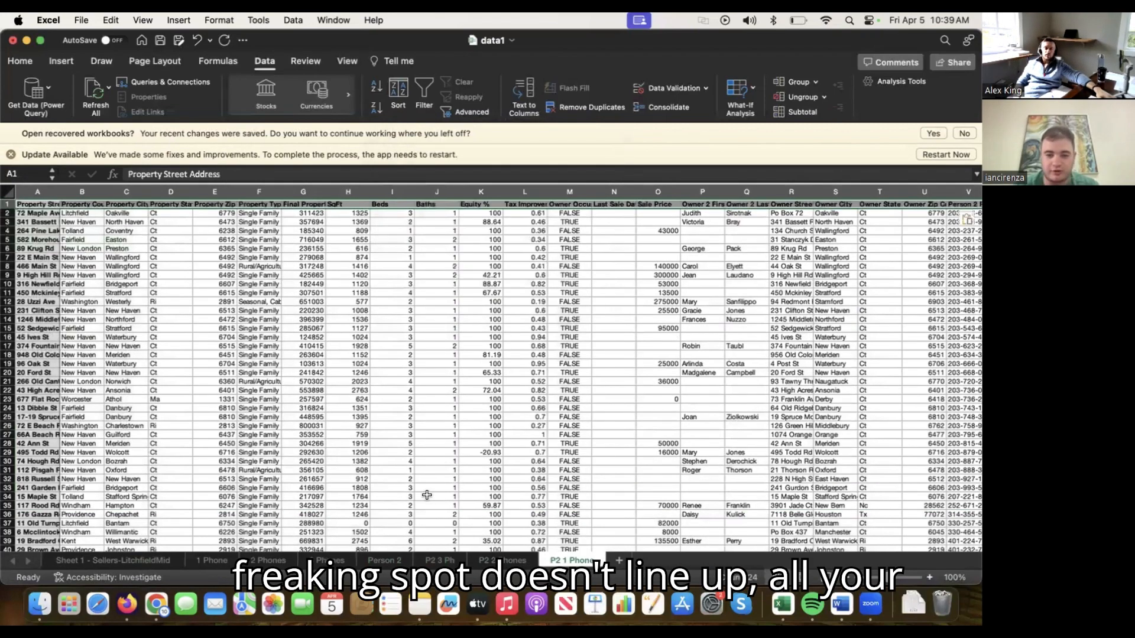
Compare the column order of the Person 2 sheet with the 1 Phone sheet, up to the phone number column.
left_click(381, 561)
left_click(324, 560)
left_click(385, 559)
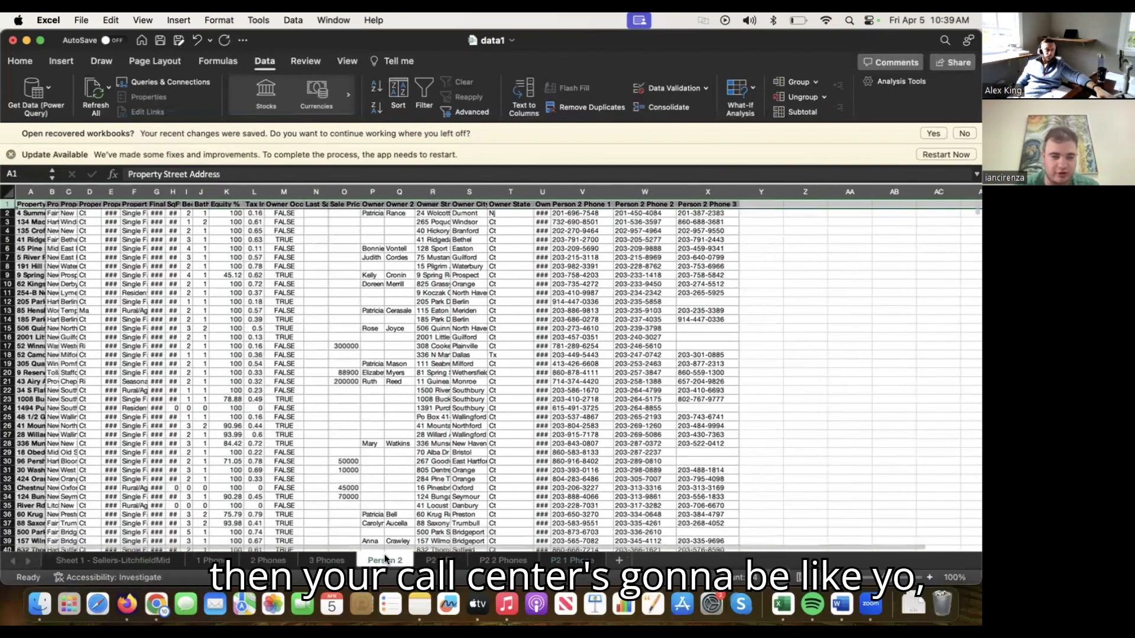
scroll(389, 425, "down", 1)
scroll(388, 426, "up", 1)
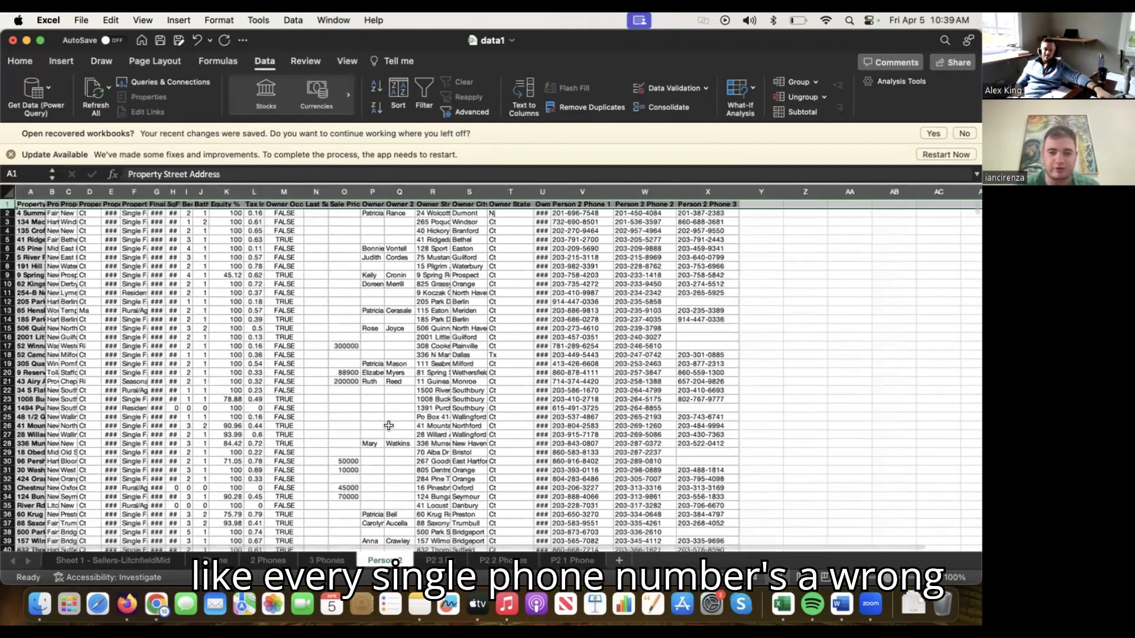
left_click(326, 560)
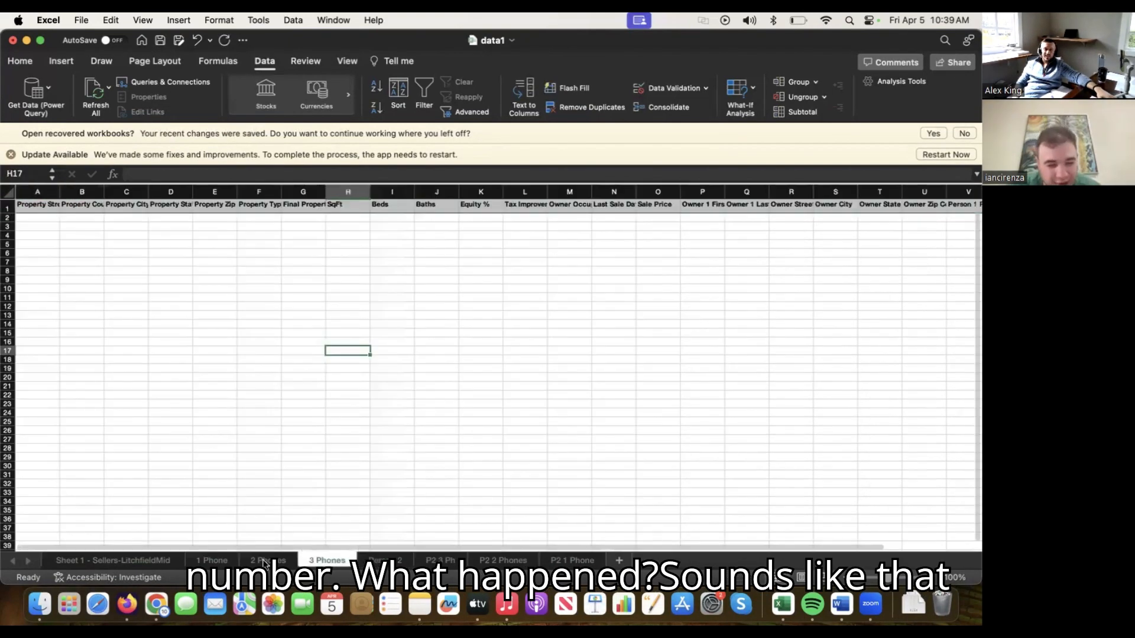
left_click(269, 560)
left_click(213, 560)
scroll(269, 426, "up", 1)
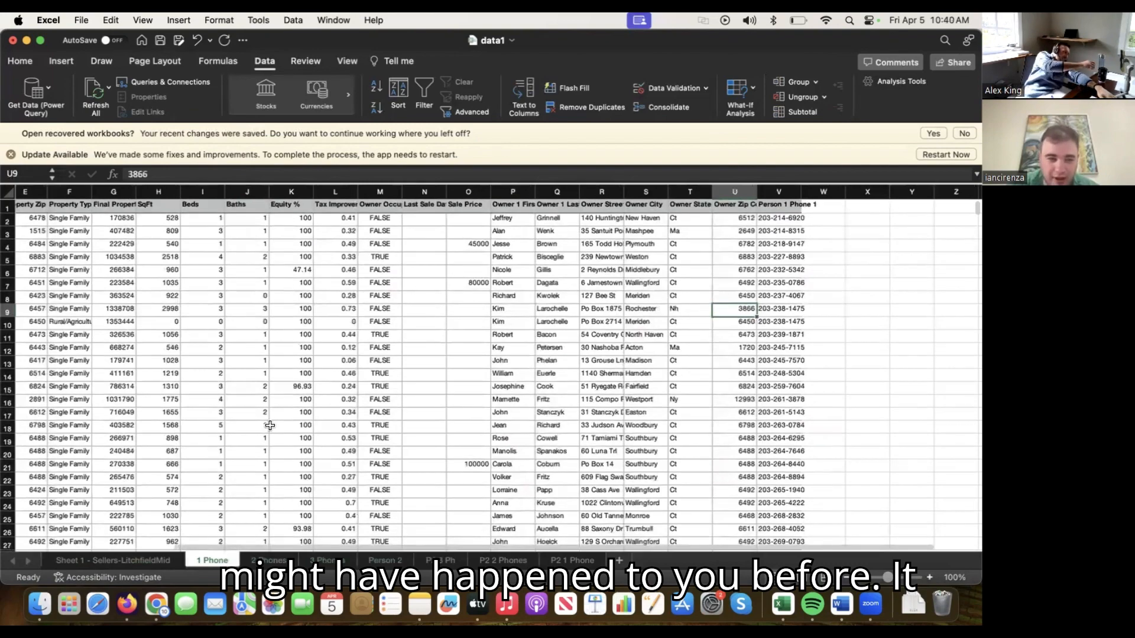
scroll(270, 426, "left", 5)
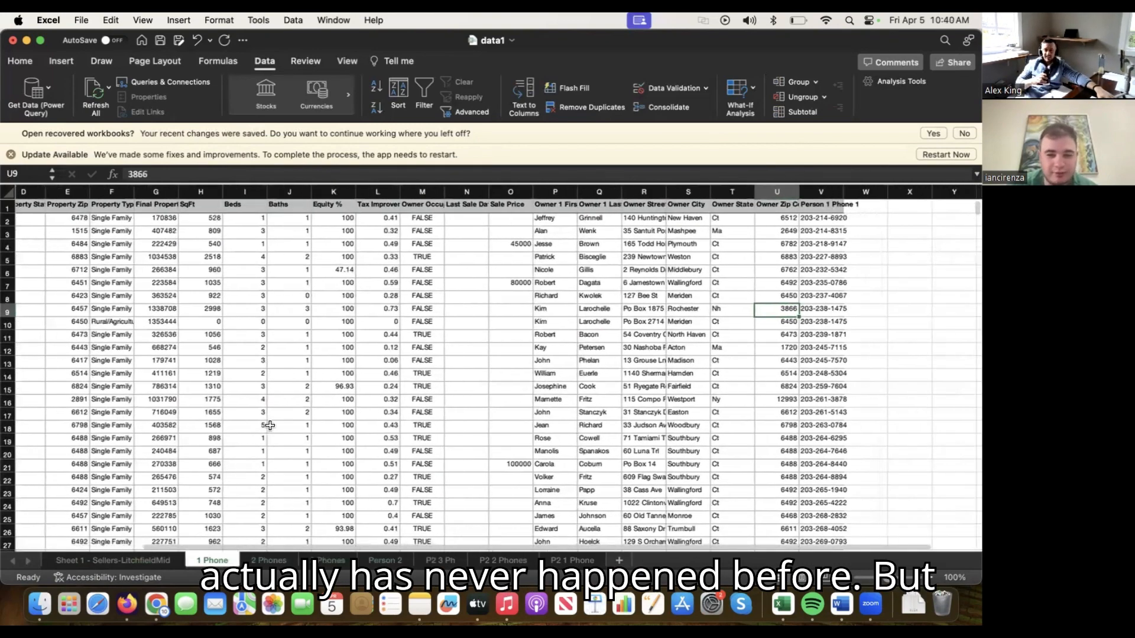
scroll(334, 338, "right", 3)
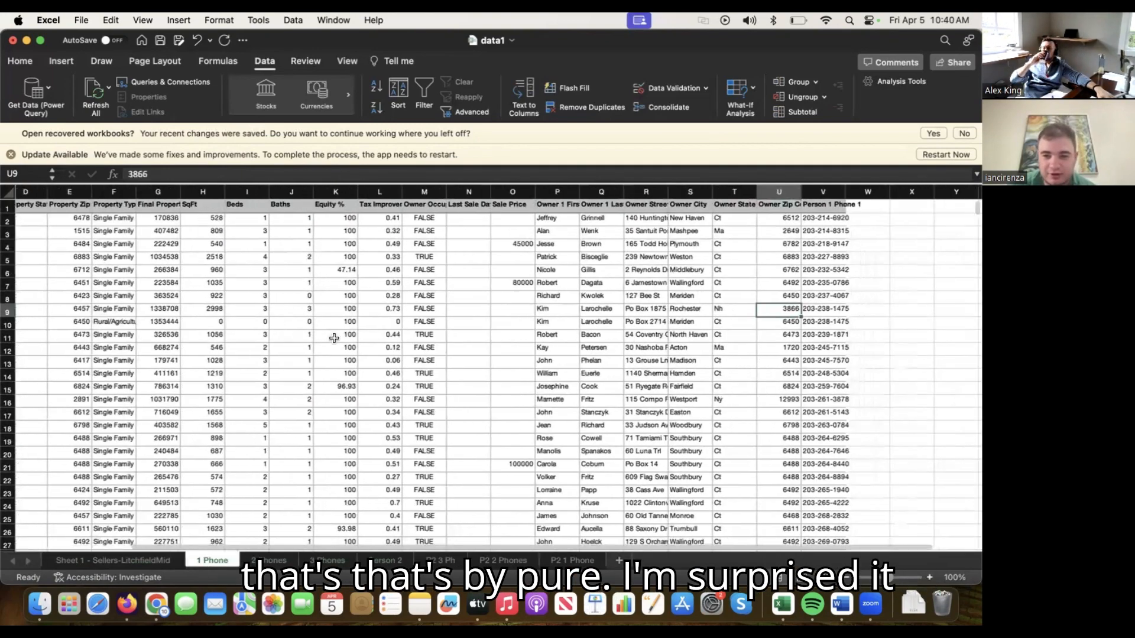
scroll(334, 338, "left", 3)
scroll(334, 338, "right", 3)
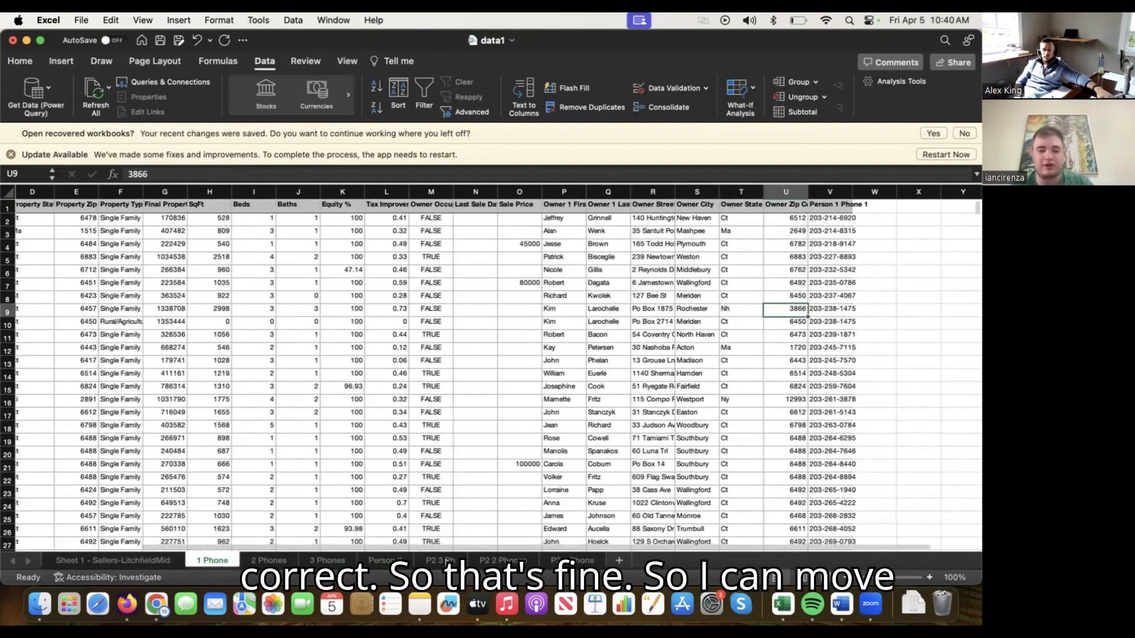
Cut all records below the header row of the P2 1 Phone sheet, from row 2 down to the last row.
left_click(560, 561)
left_click(9, 214)
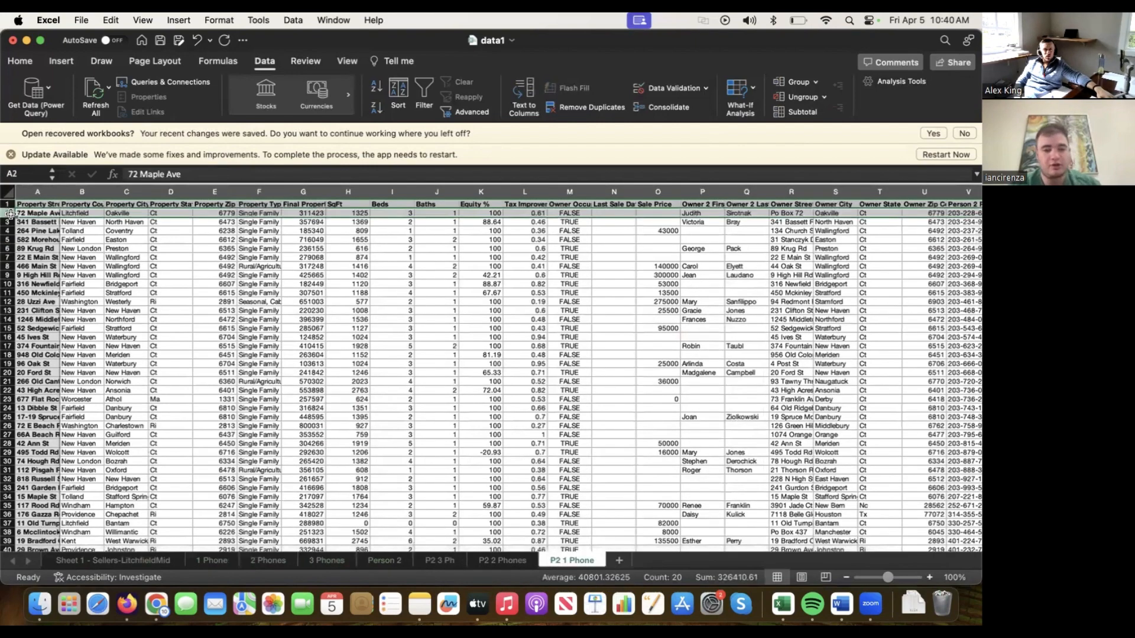
key("super+shift+Down")
right_click(295, 377)
left_click(325, 369)
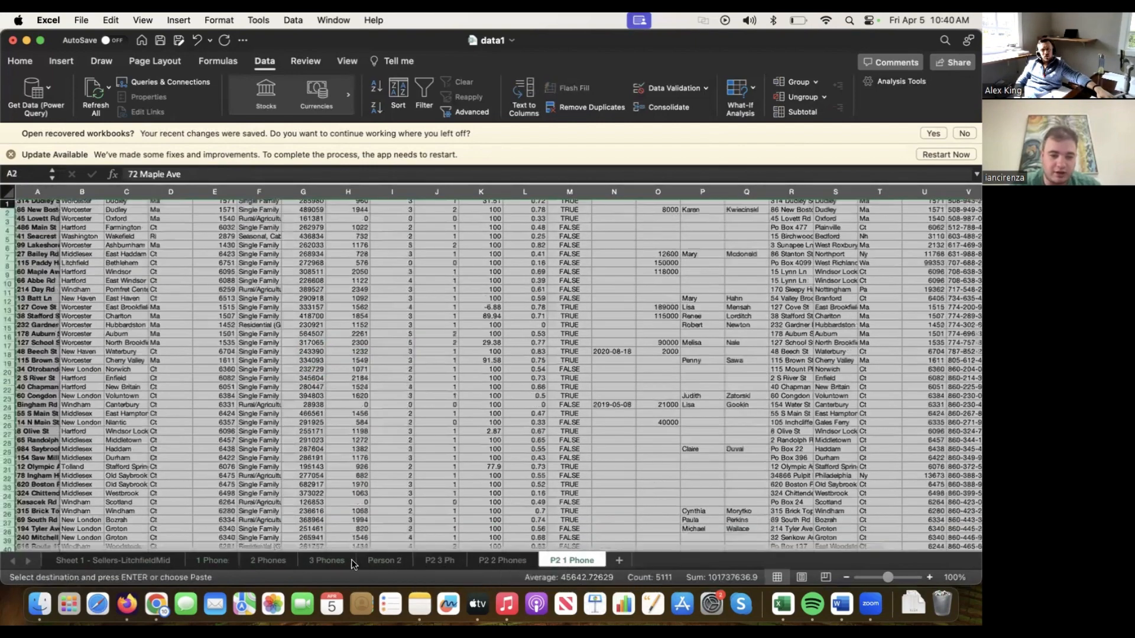
Paste the cut Person 2 records below the last record of the 1 Phone sheet, starting at row 46513.
left_click(331, 561)
left_click(269, 561)
left_click(224, 564)
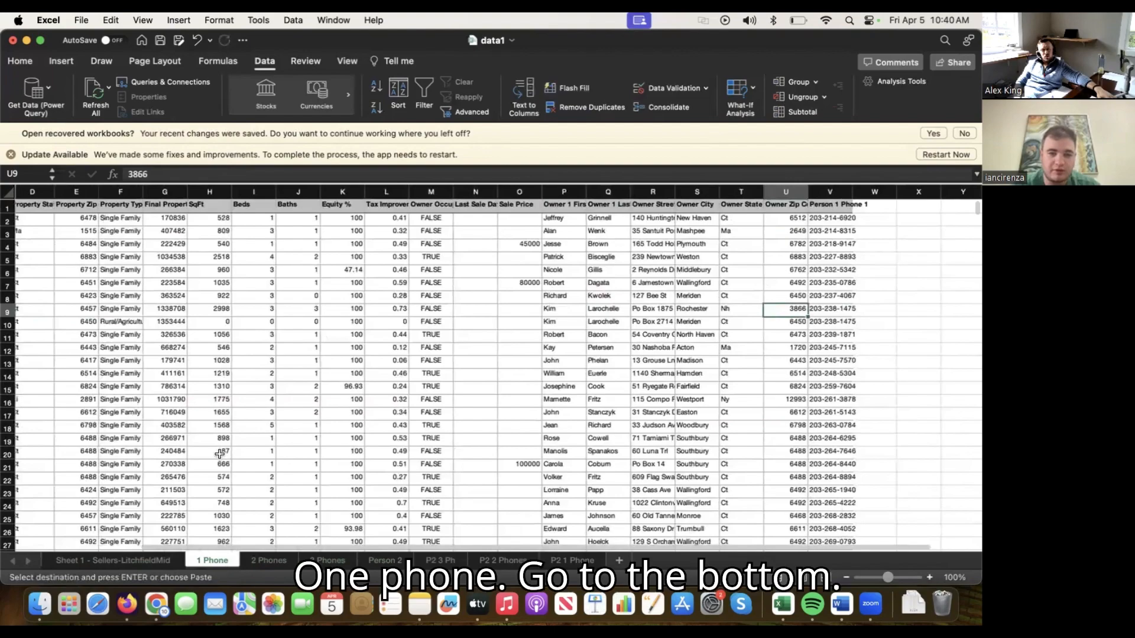
scroll(220, 453, "down", 20)
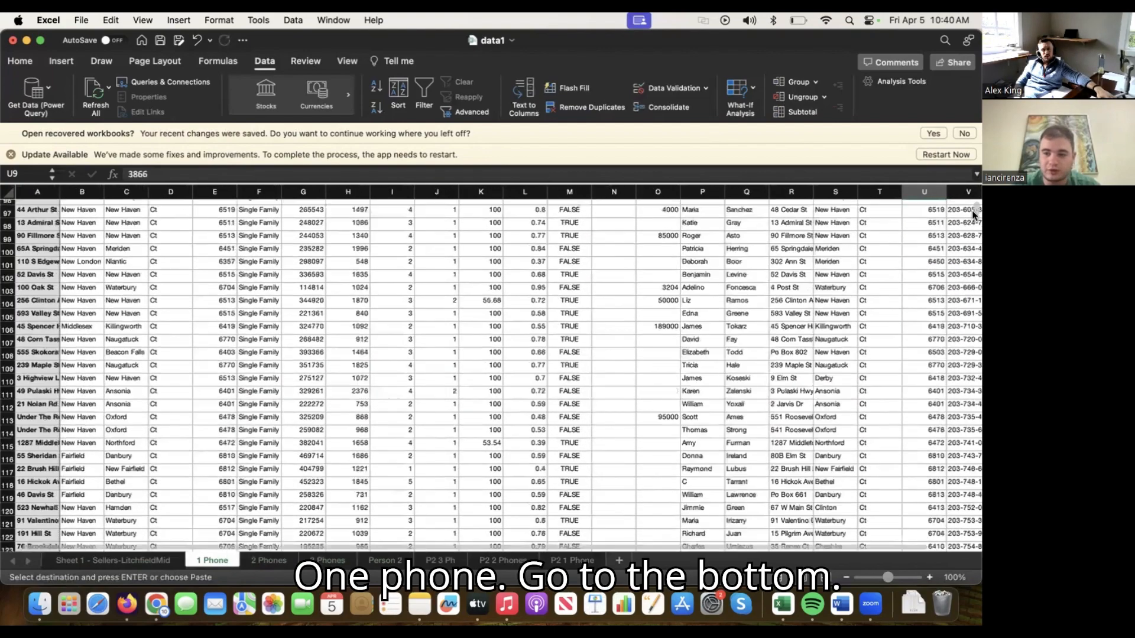
left_click_drag(975, 212, 975, 545)
scroll(532, 476, "down", 15)
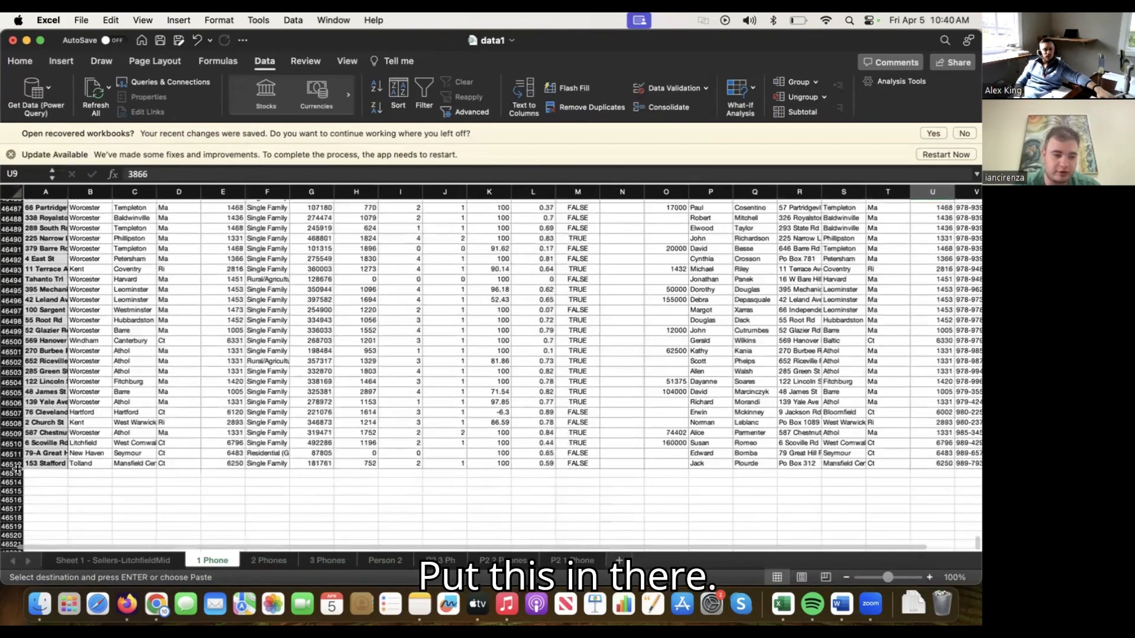
right_click(16, 473)
left_click(38, 398)
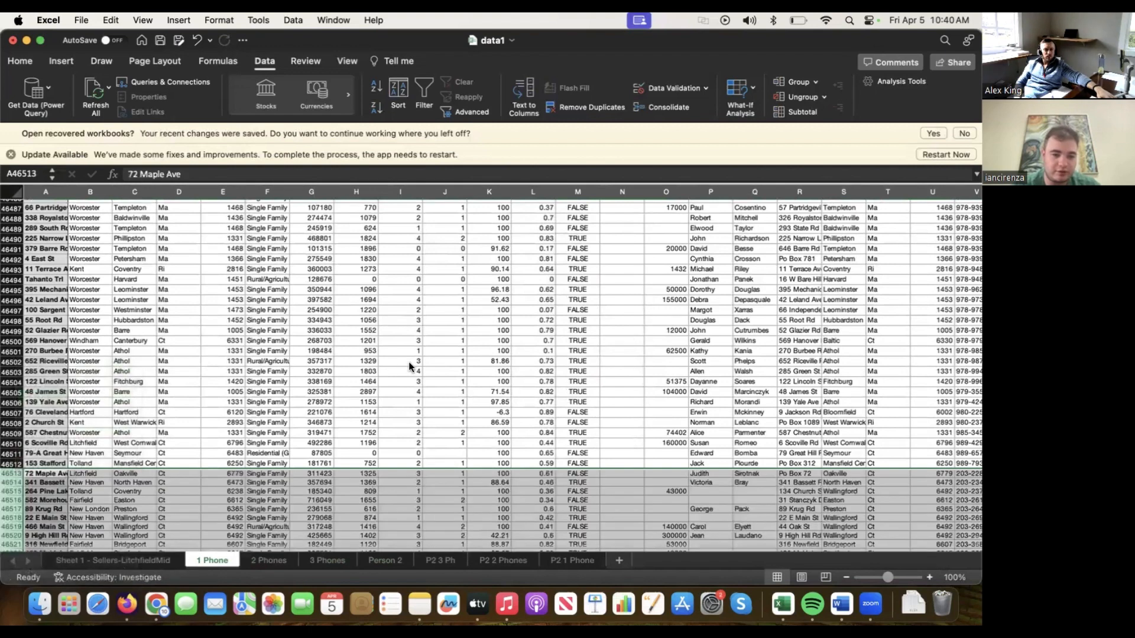
Go back to the Person 2 sheet with the remaining unsplit records.
left_click(508, 561)
left_click(440, 560)
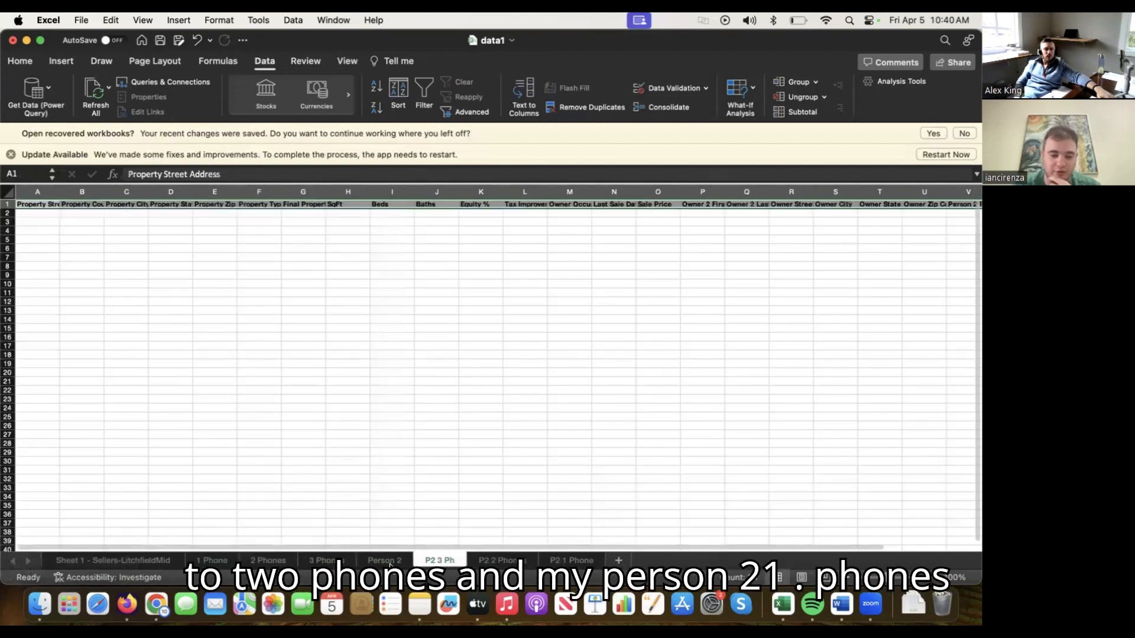
left_click(385, 560)
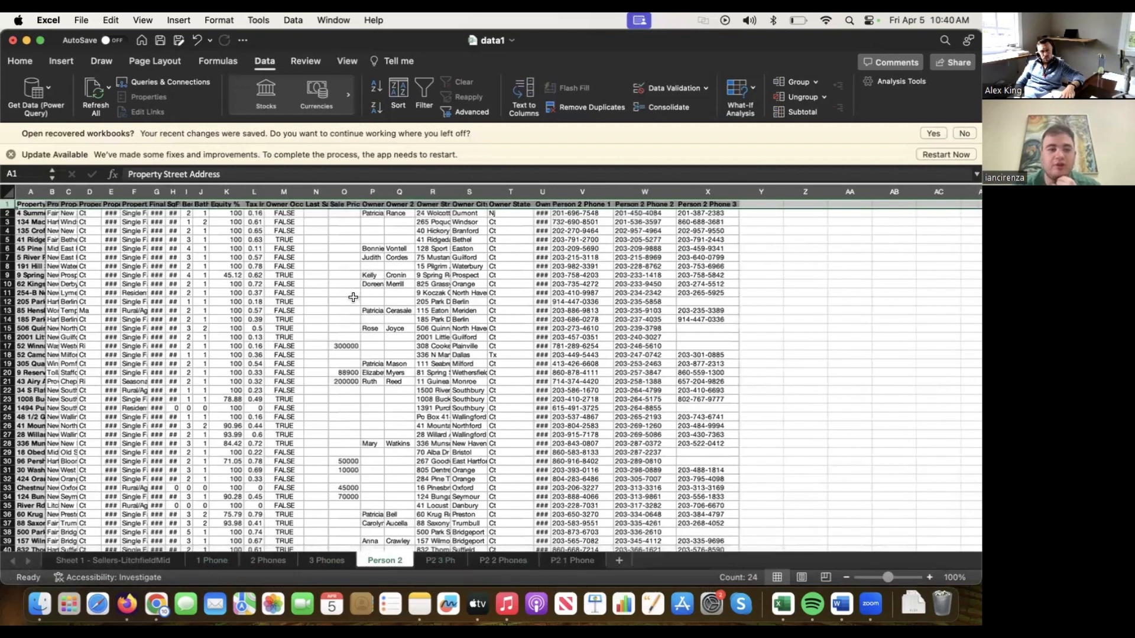
left_click(10, 214)
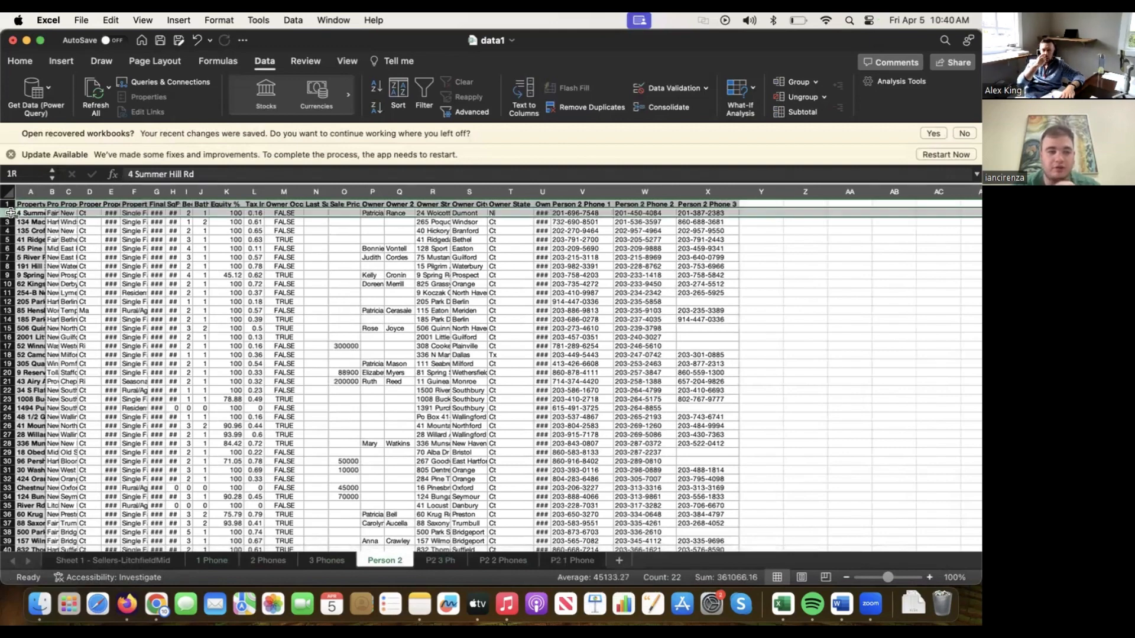
key("shift+super+Down")
right_click(304, 310)
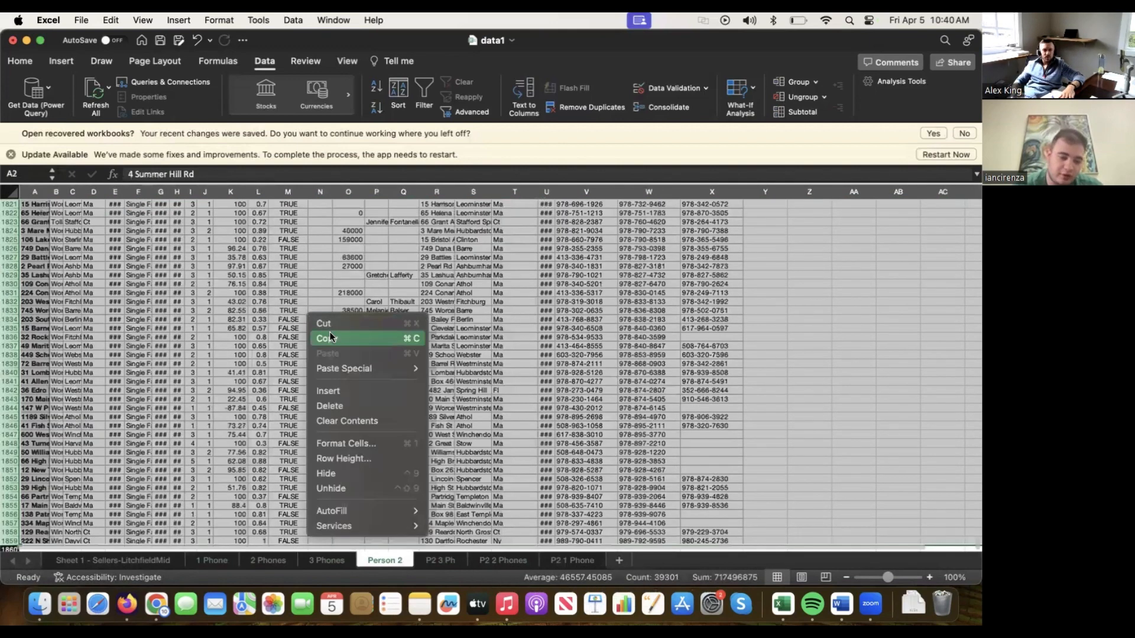
left_click(374, 214)
left_click(398, 92)
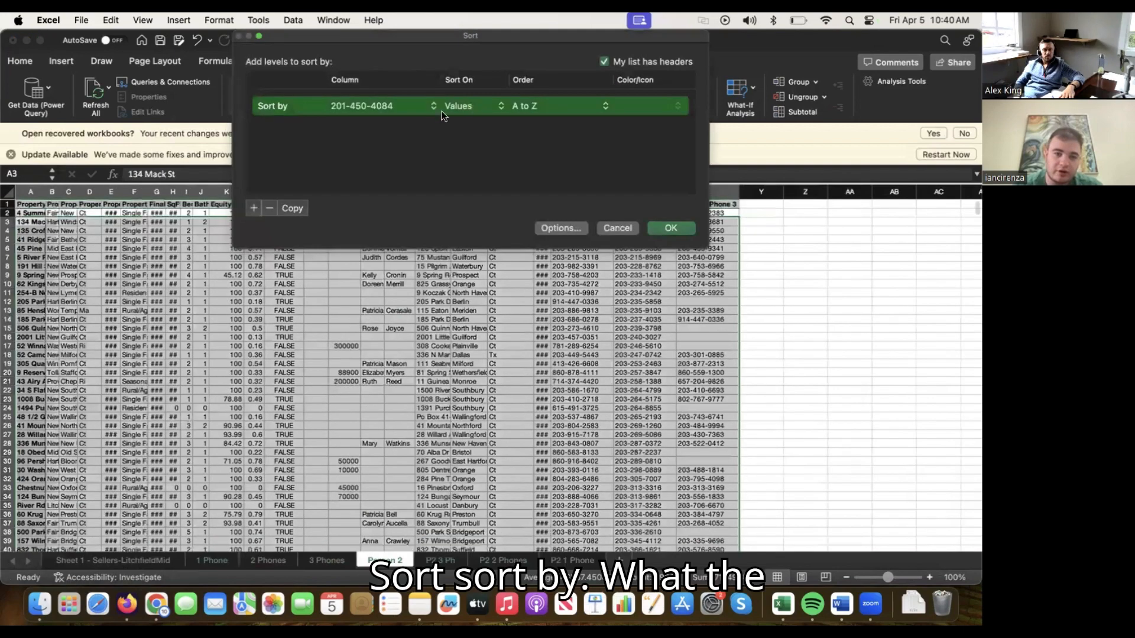
left_click(374, 102)
scroll(367, 48, "up", 5)
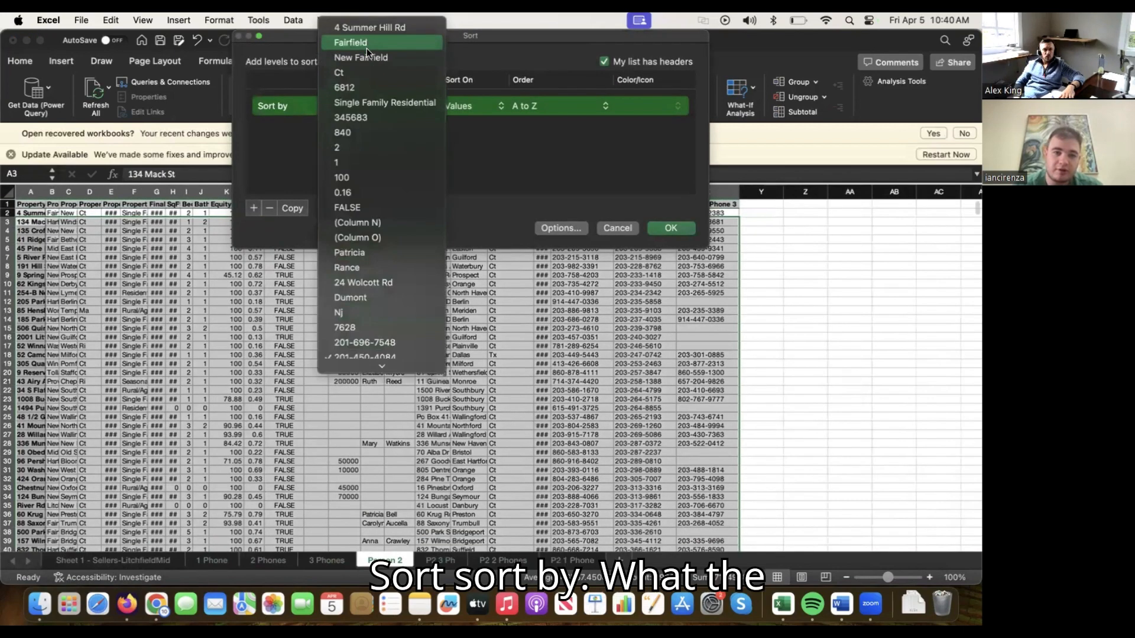
left_click(282, 278)
left_click(618, 230)
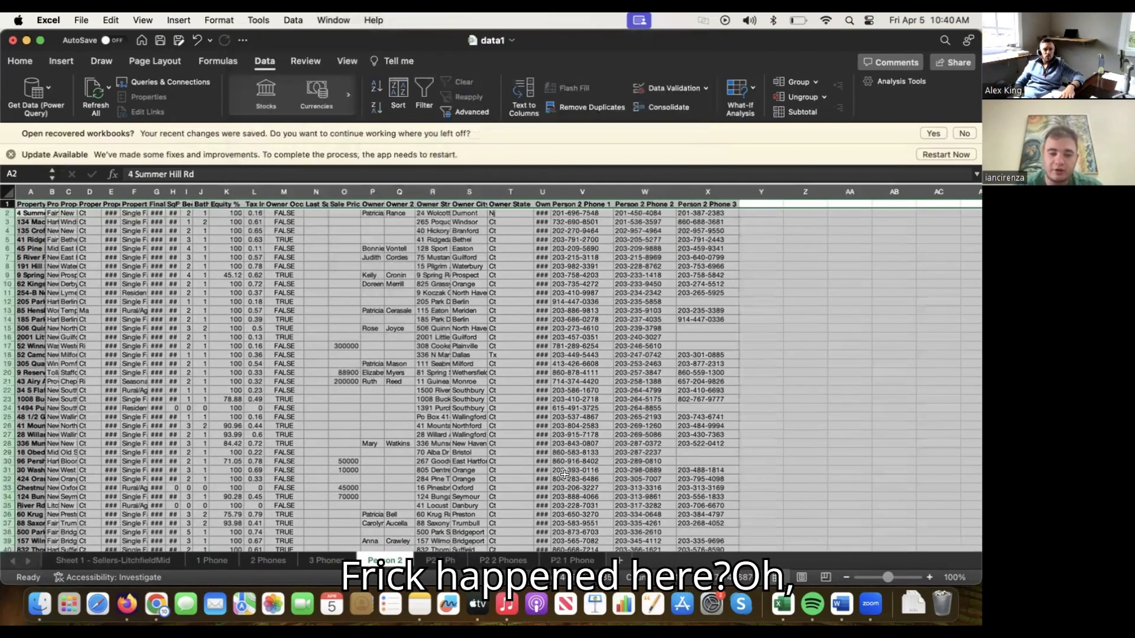
left_click(553, 469)
left_click(10, 205)
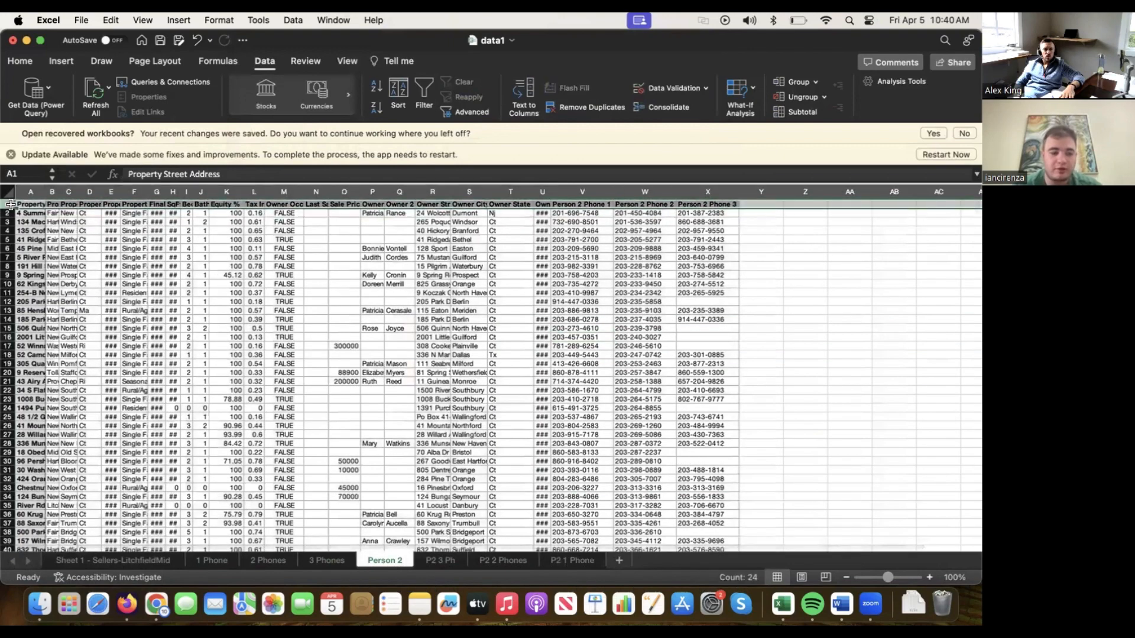
left_click(393, 92)
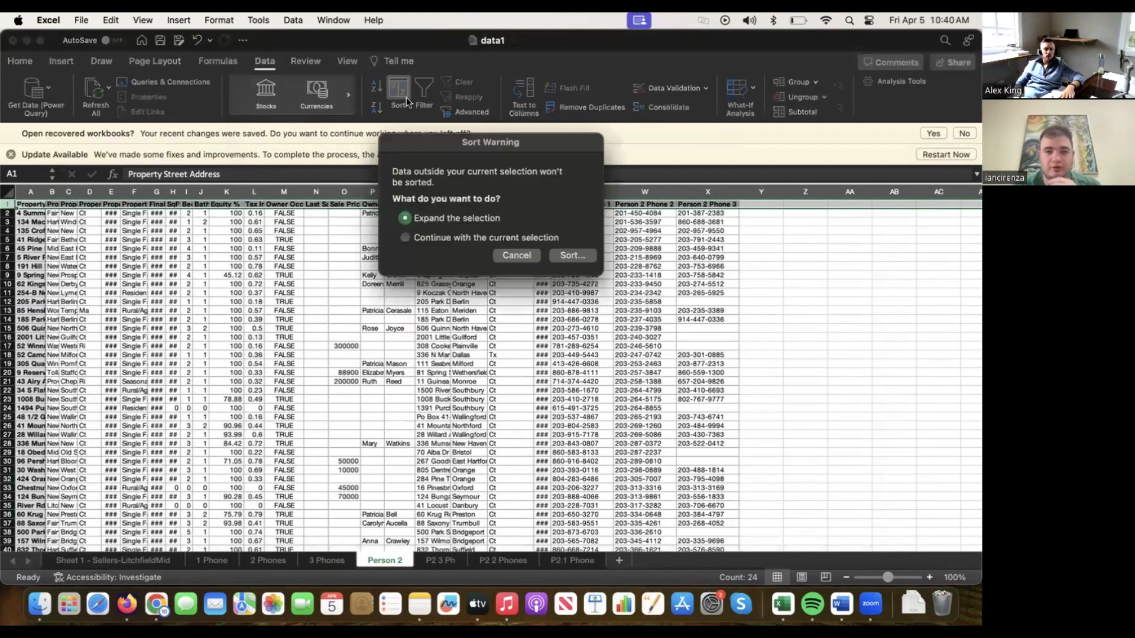
left_click(528, 254)
left_click(68, 248)
Sort all Person 2 records, with row 1 as headers, by Person 2 Phone 3 values from A to Z.
left_click(10, 204)
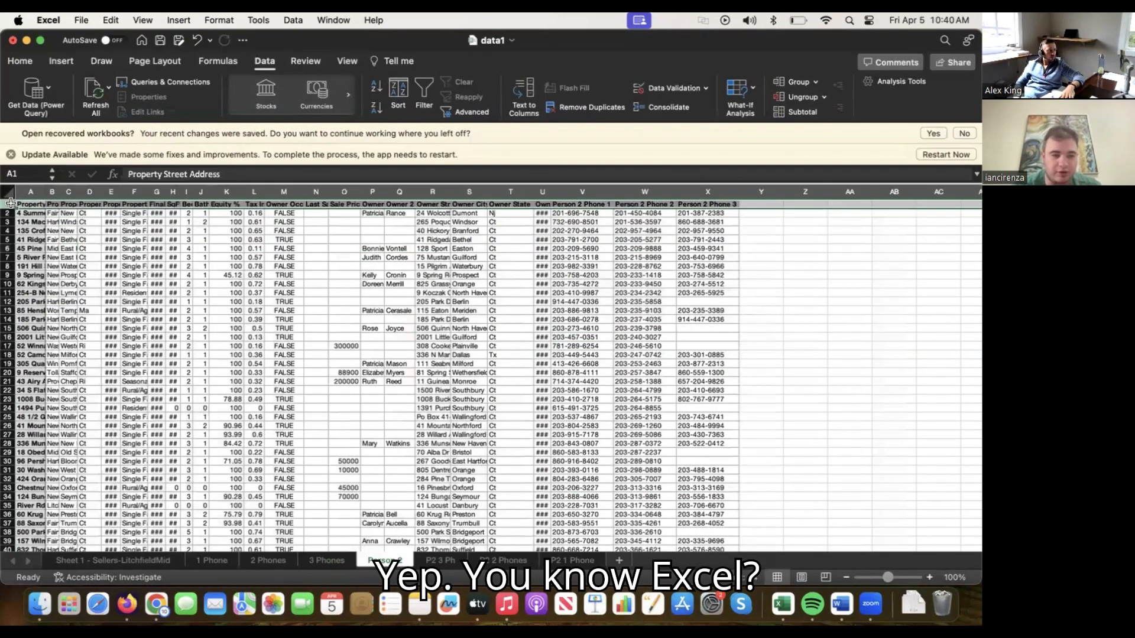
key("super+shift+Down")
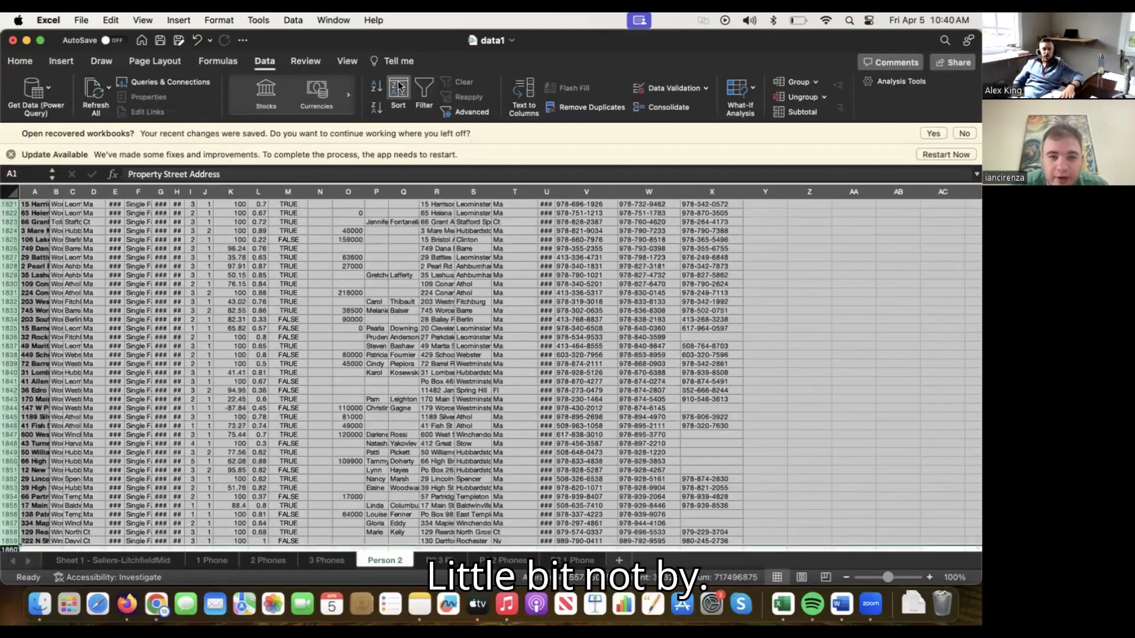
left_click(400, 91)
left_click(412, 108)
left_click(413, 107)
left_click(668, 230)
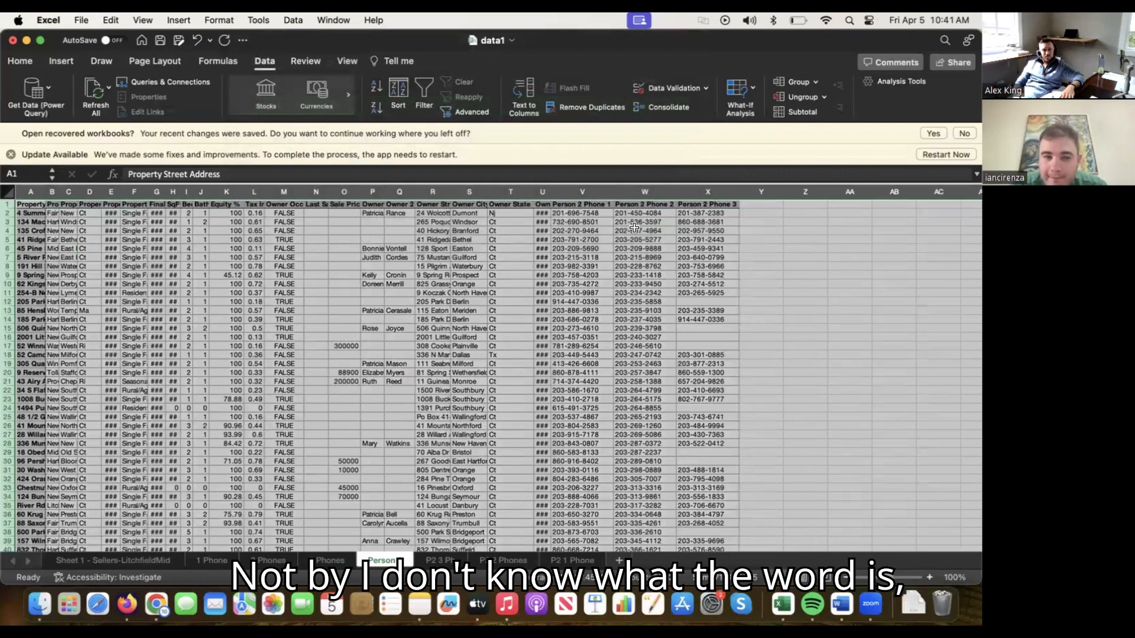
left_click(398, 92)
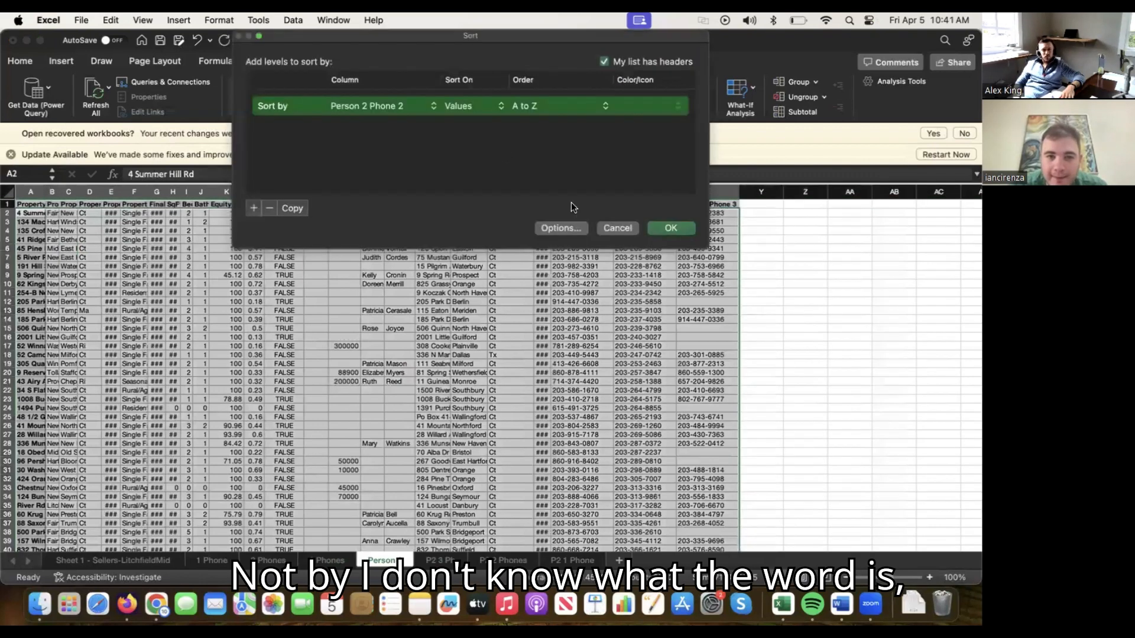
left_click(657, 226)
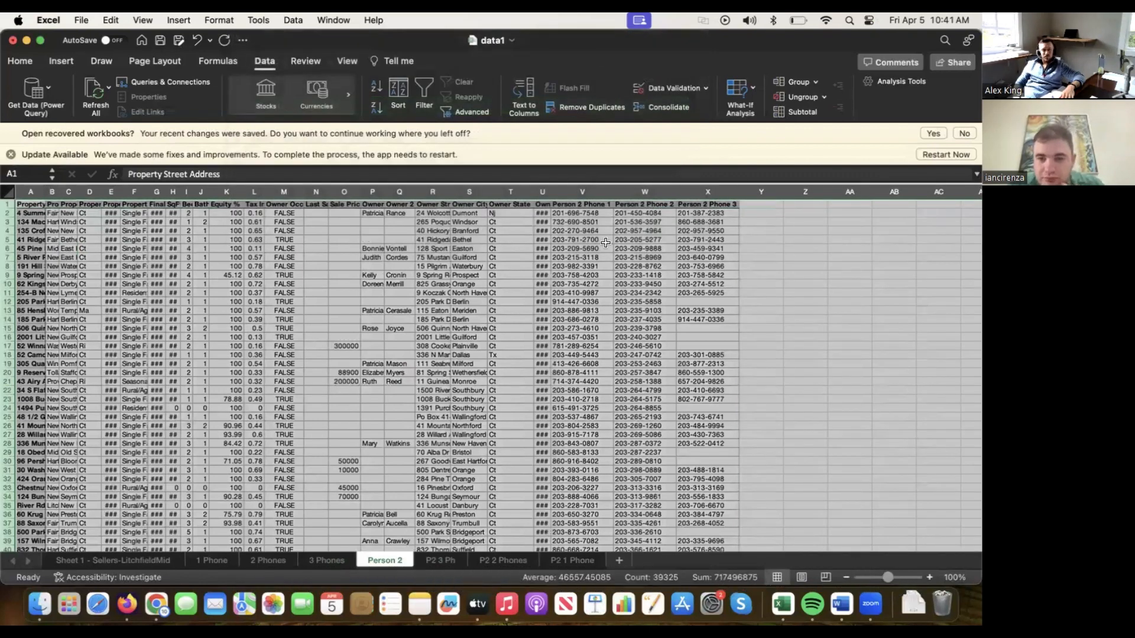
scroll(706, 247, "down", 20)
scroll(265, 225, "up", 20)
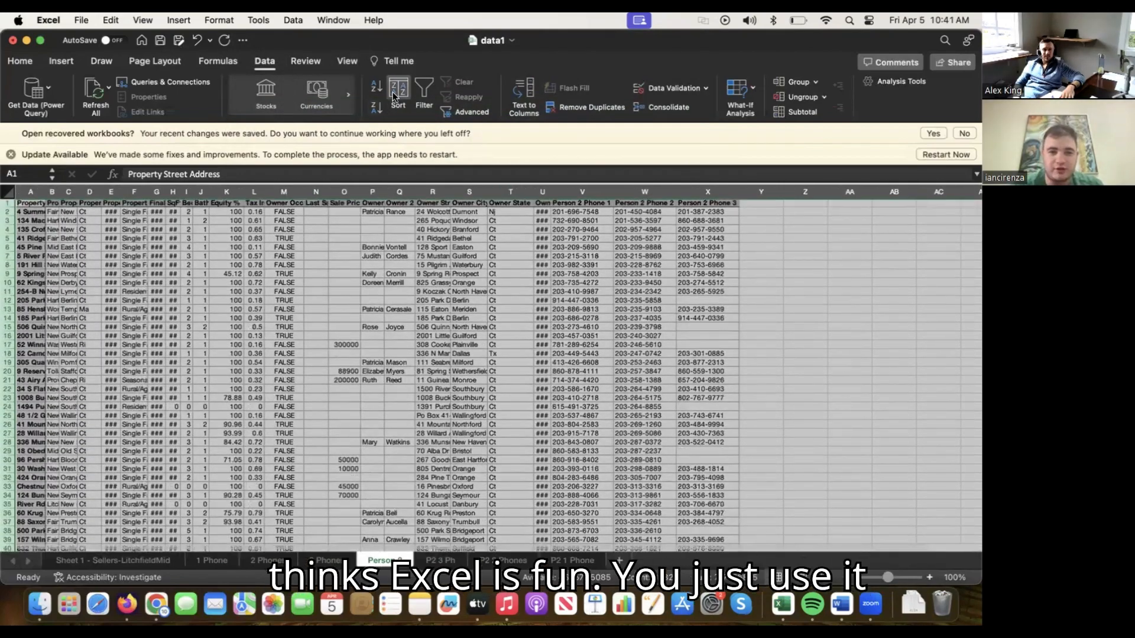
left_click(392, 91)
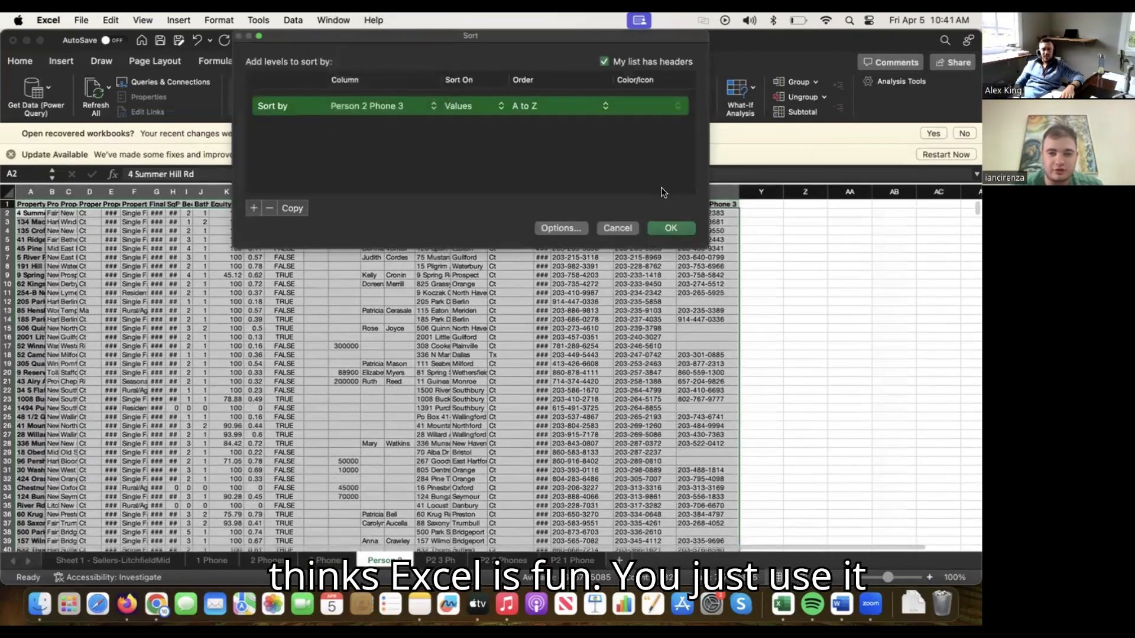
left_click(670, 227)
Cut the Person 2 records that have no third phone number, from row 1487 down to the last row.
scroll(974, 233, "down", 20)
scroll(971, 238, "down", 20)
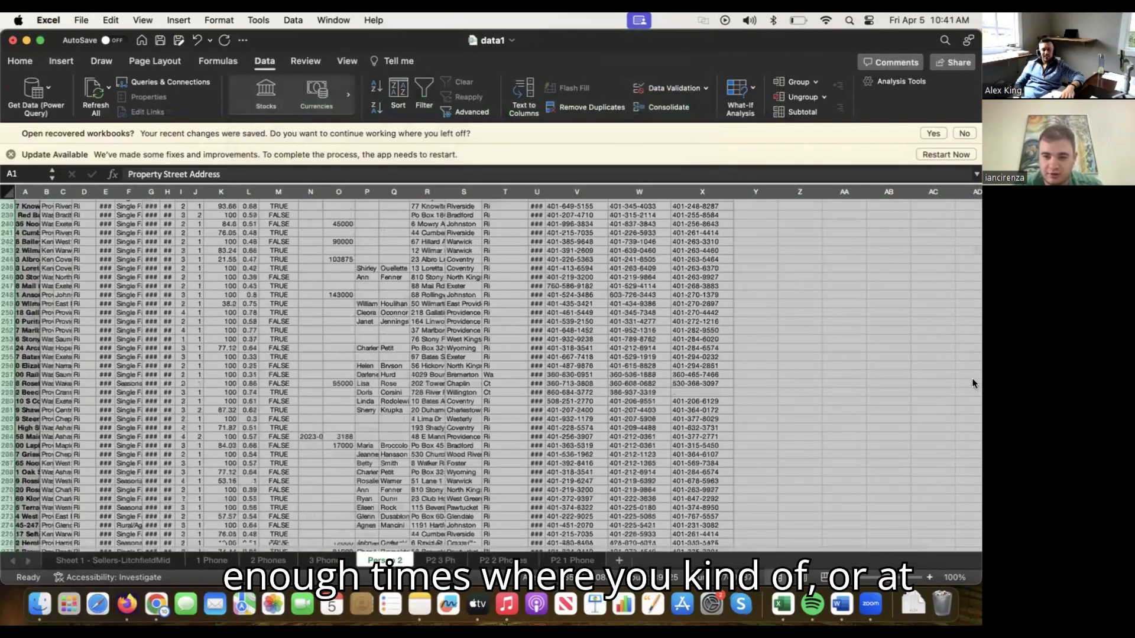
scroll(588, 379, "up", 10)
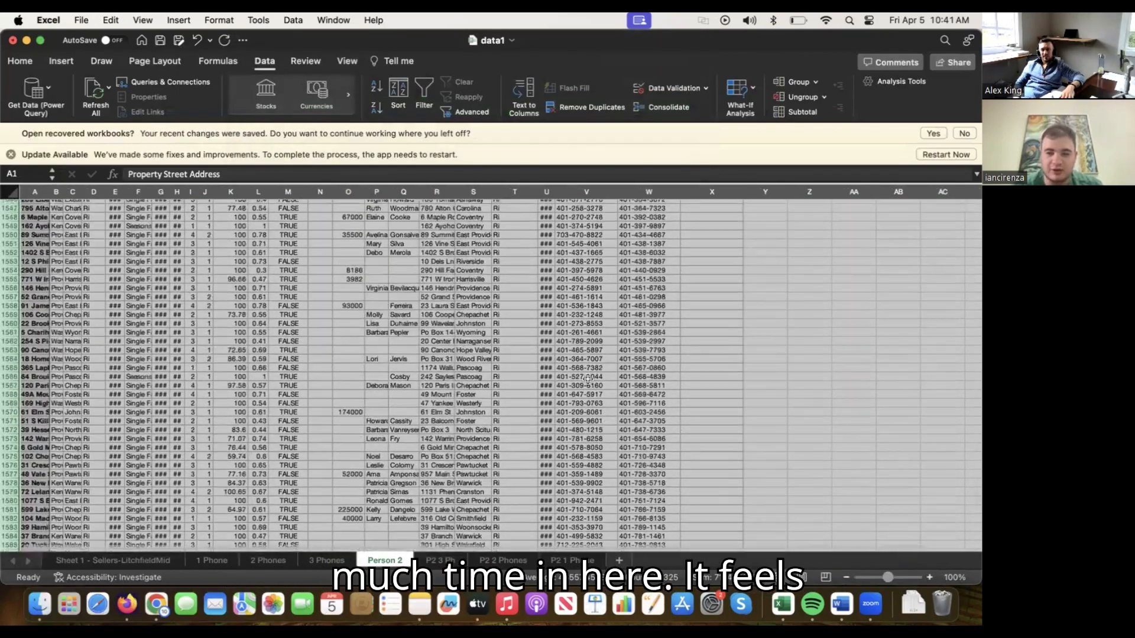
scroll(588, 379, "down", 5)
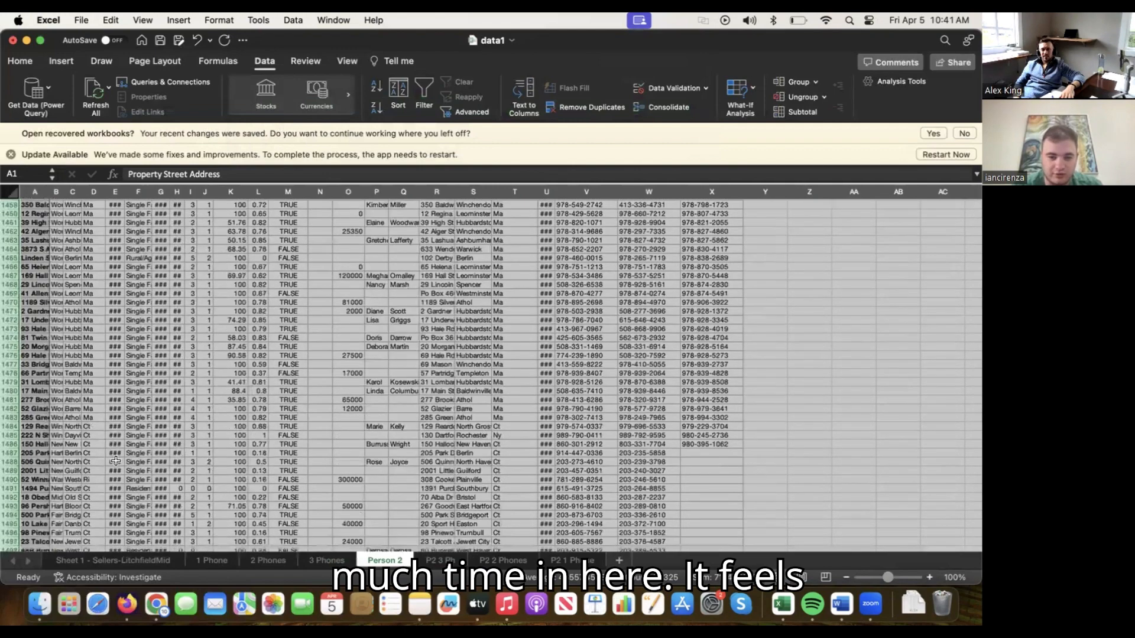
left_click(11, 444)
left_click(11, 453)
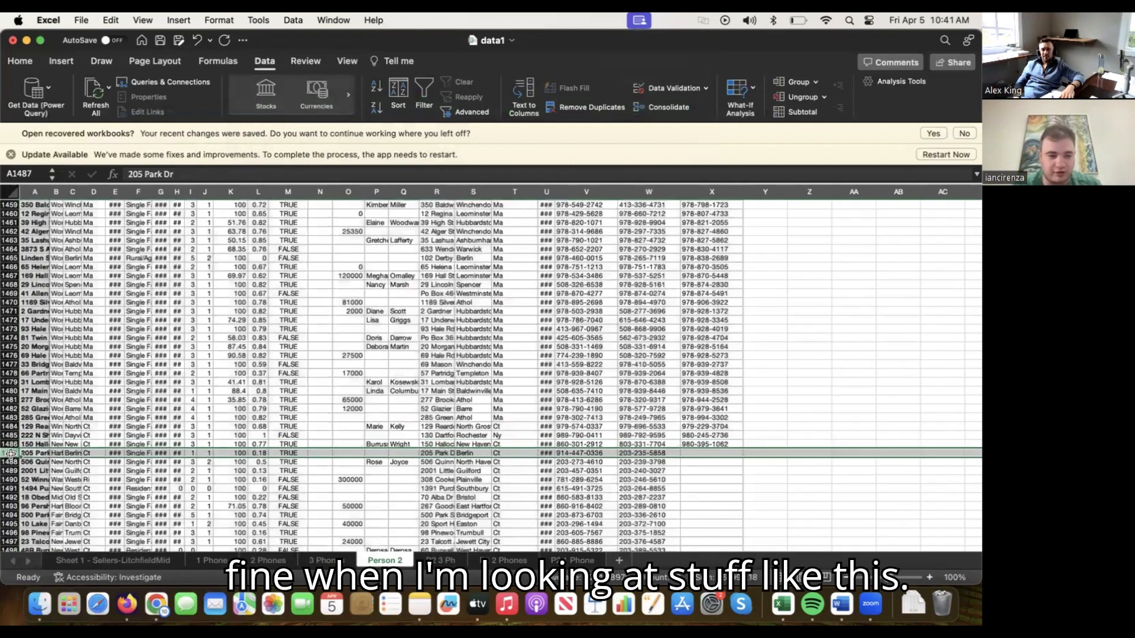
key("super+shift+Down")
right_click(282, 410)
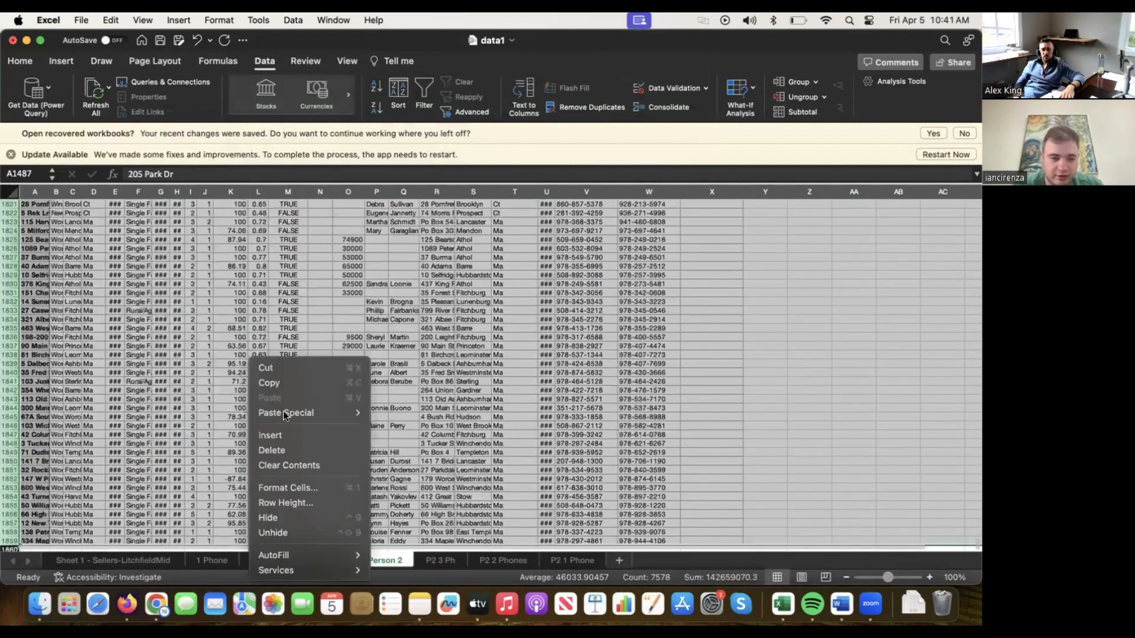
left_click(285, 367)
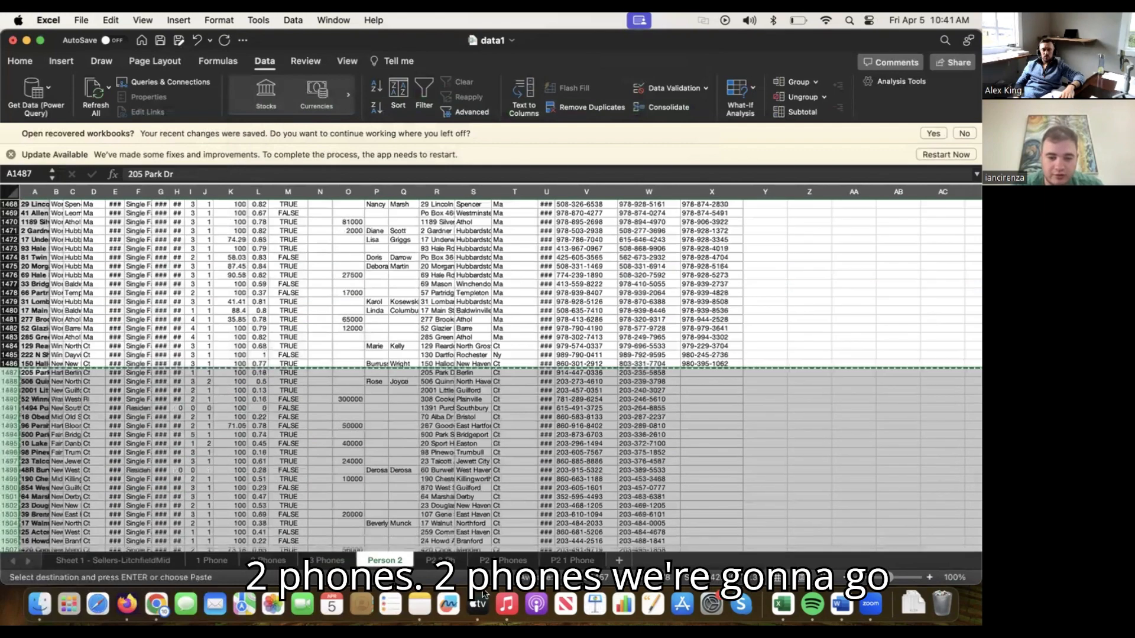
Paste the cut two-phone records into the P2 2 Phones sheet below its header, starting at row 2.
left_click(508, 563)
left_click(7, 213)
right_click(7, 214)
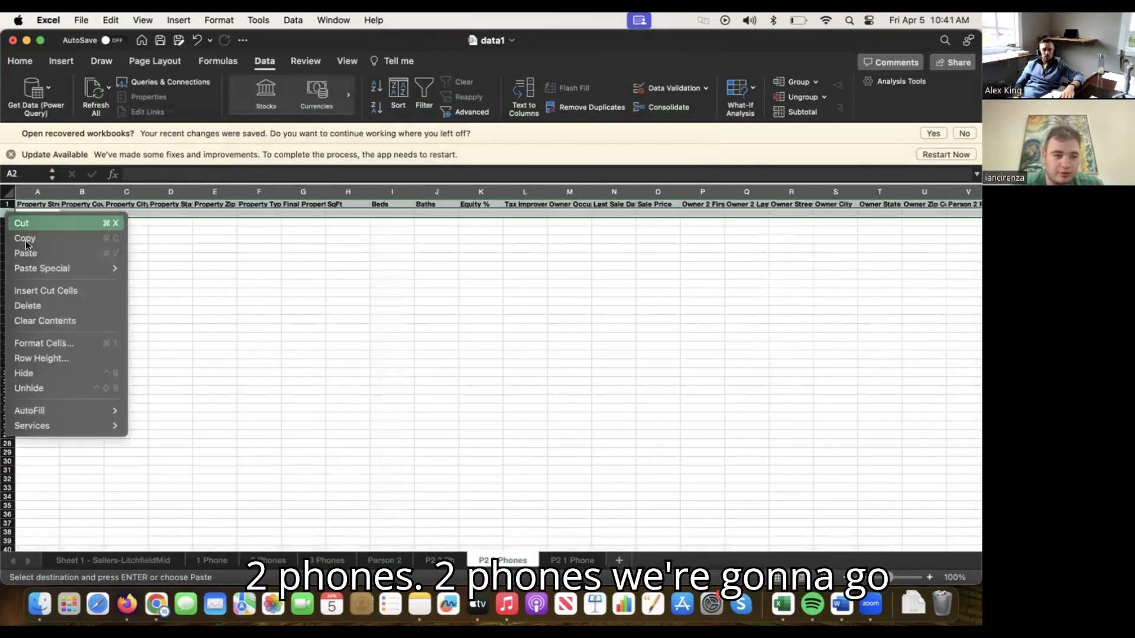
left_click(34, 254)
left_click(289, 354)
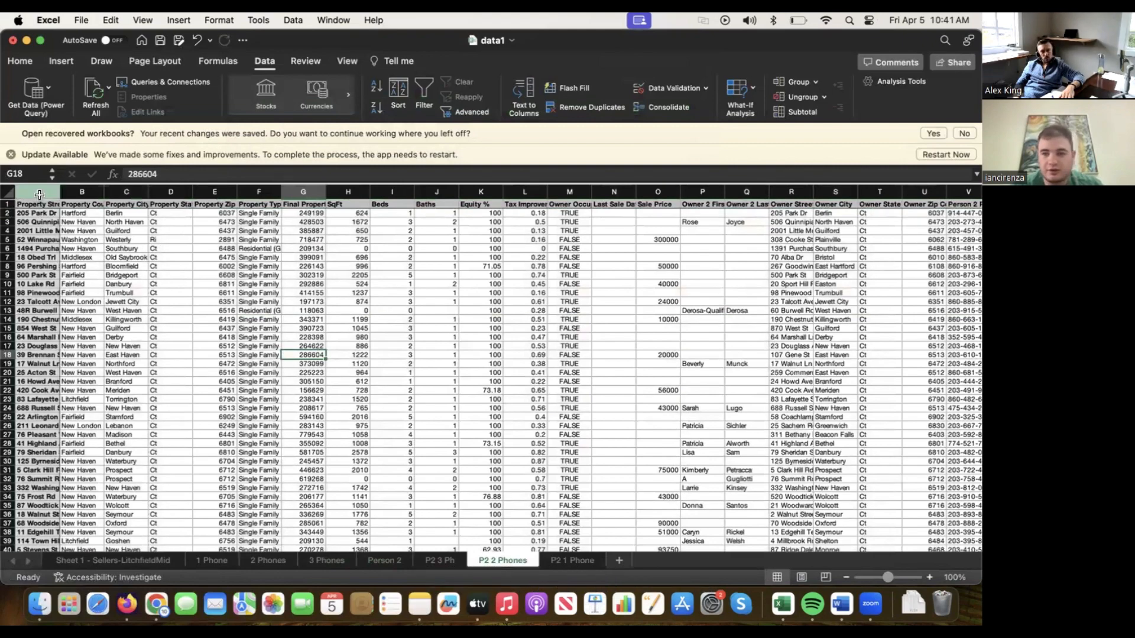
left_click_drag(40, 194, 835, 218)
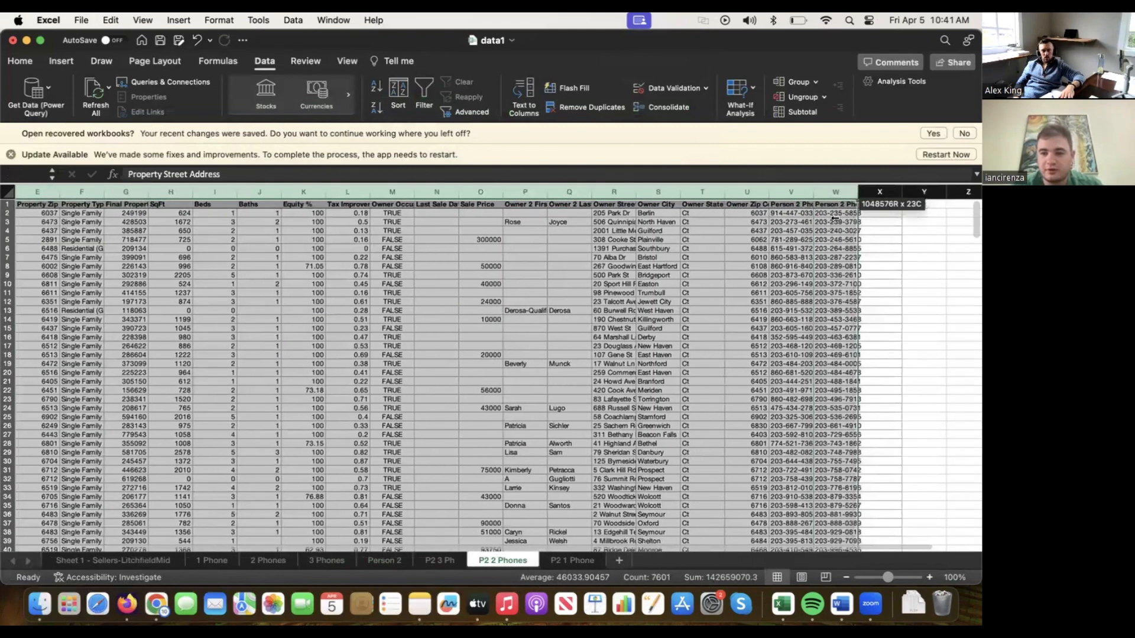
left_click(651, 250)
scroll(341, 251, "left", 5)
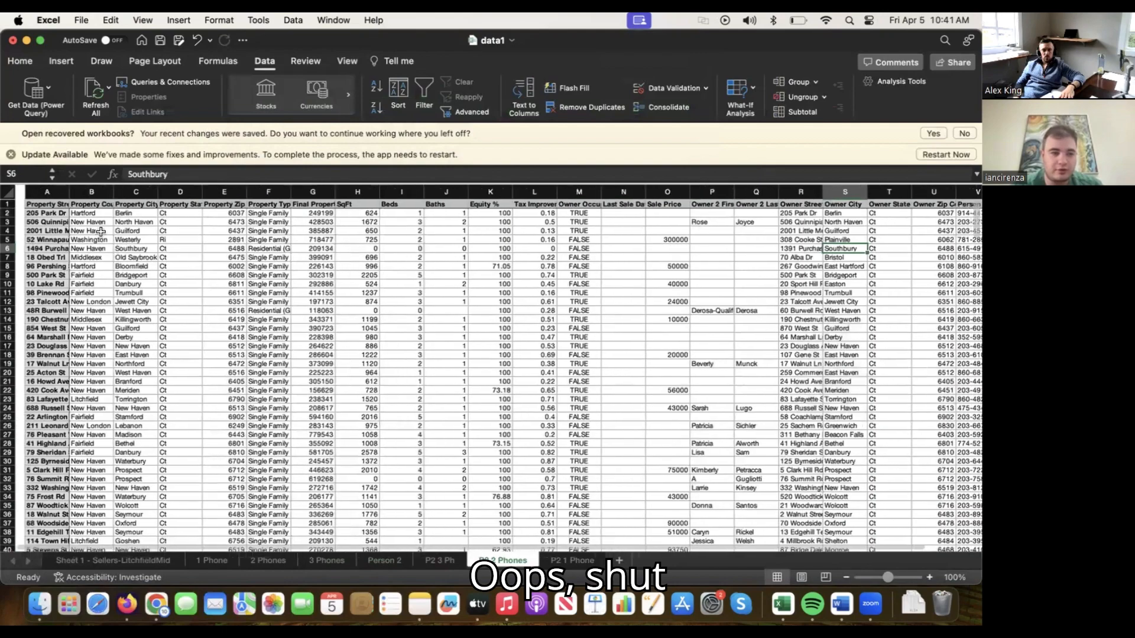
Duplicate all P2 2 Phones records by copying rows 2 to 374 and pasting them directly below, starting at row 375.
left_click(11, 214)
key("super+shift+Down")
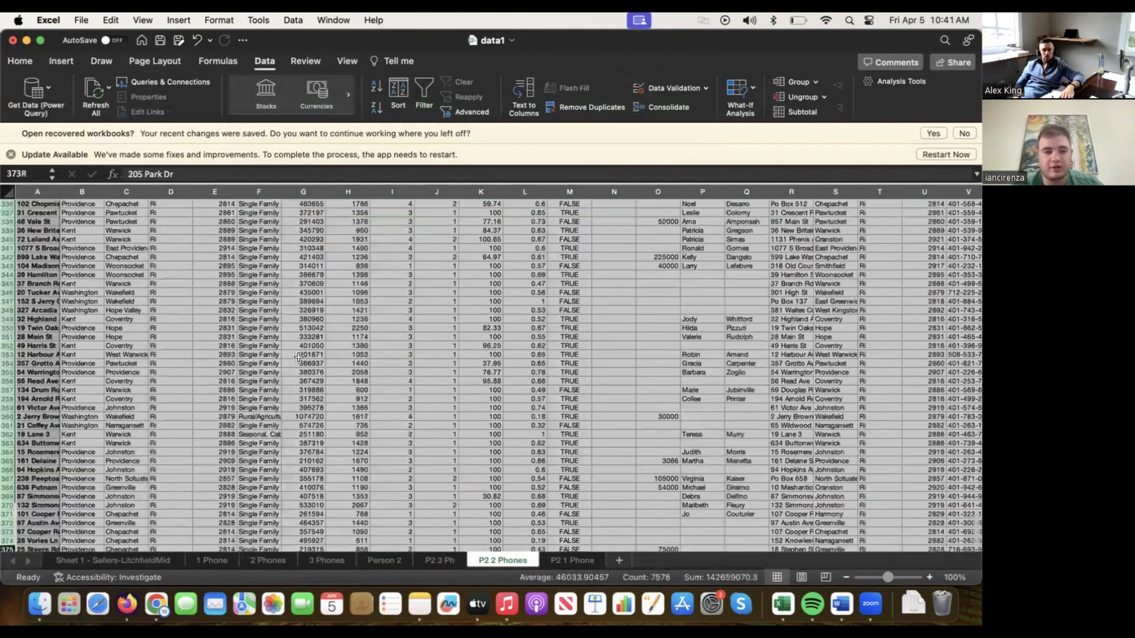
right_click(303, 359)
left_click(323, 384)
scroll(806, 379, "down", 20)
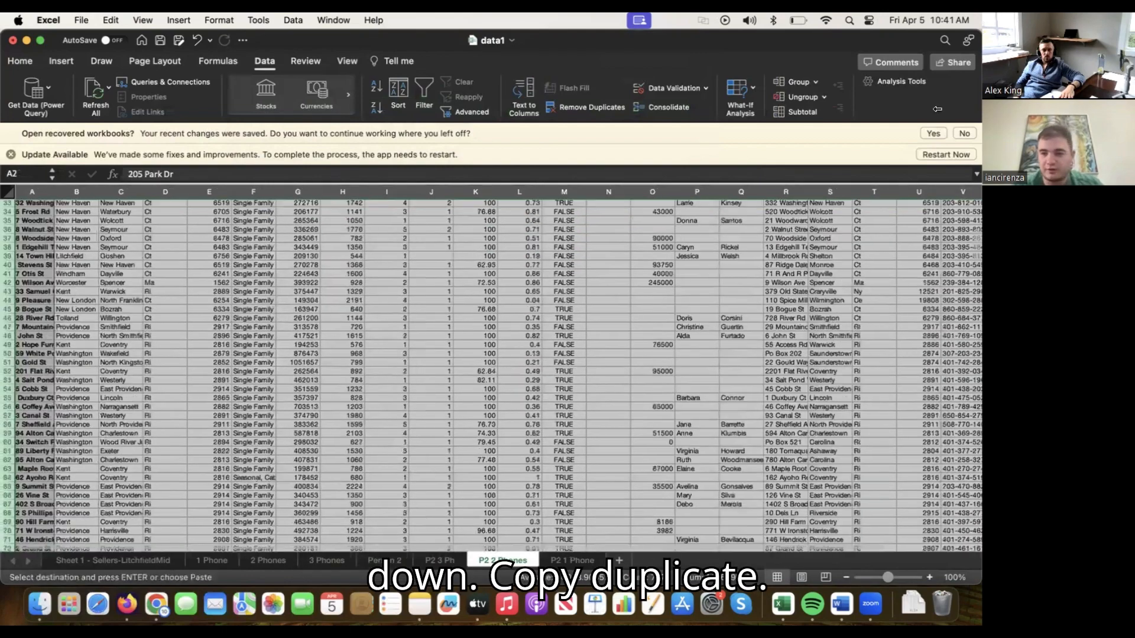
scroll(806, 379, "up", 20)
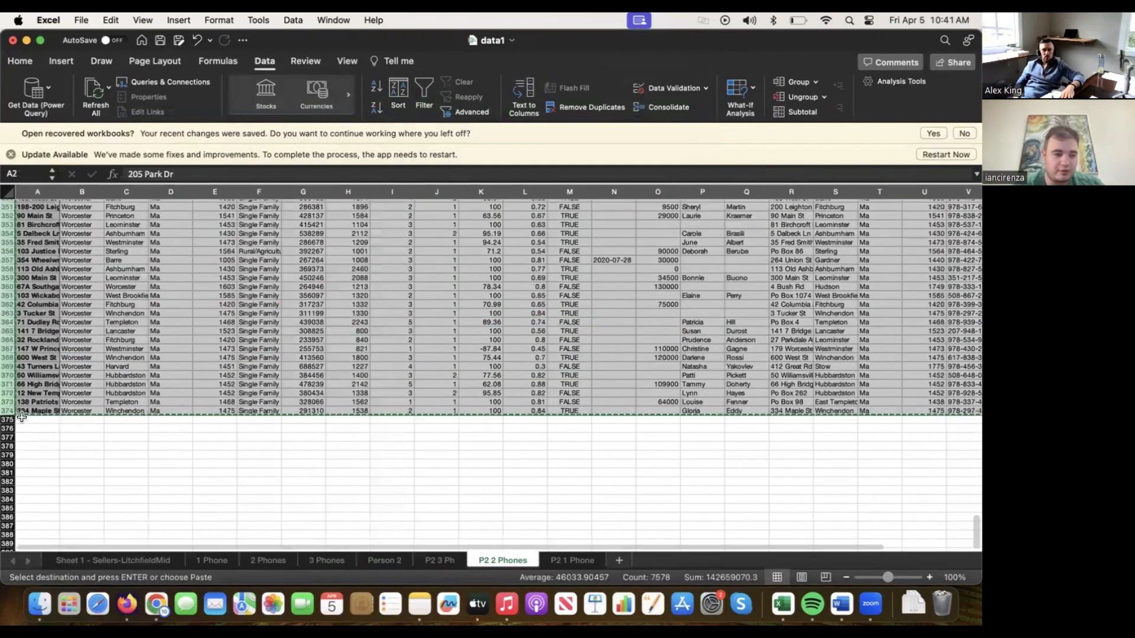
left_click(7, 420)
right_click(7, 419)
left_click(41, 402)
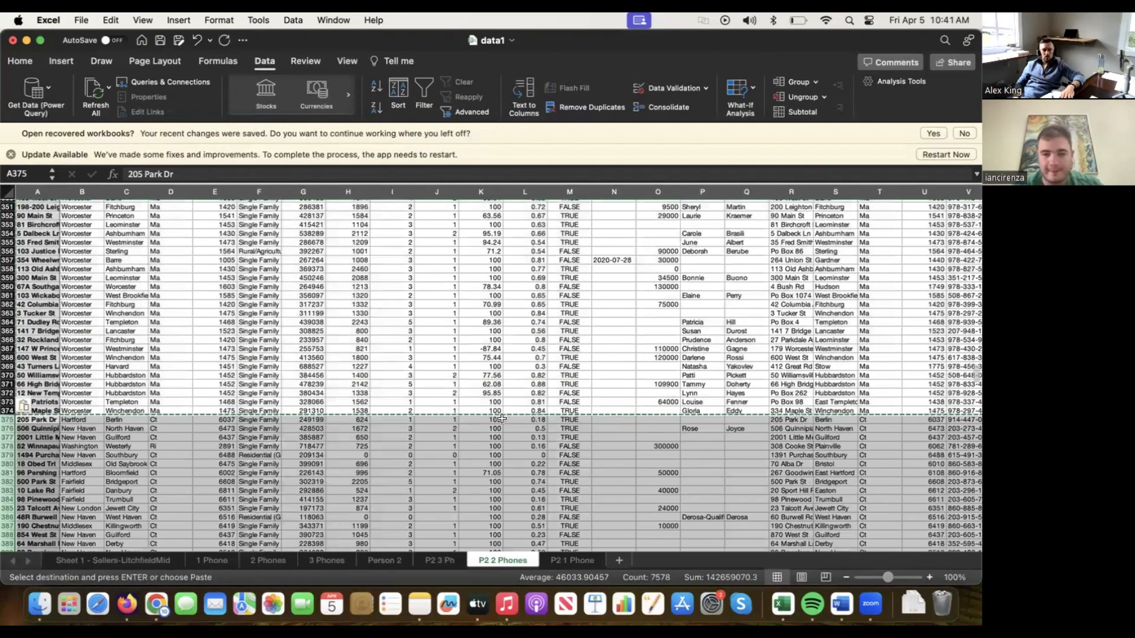
Move the second phone numbers of the duplicated records from column W into column V, starting at row 375, replacing the first numbers.
scroll(392, 476, "right", 10)
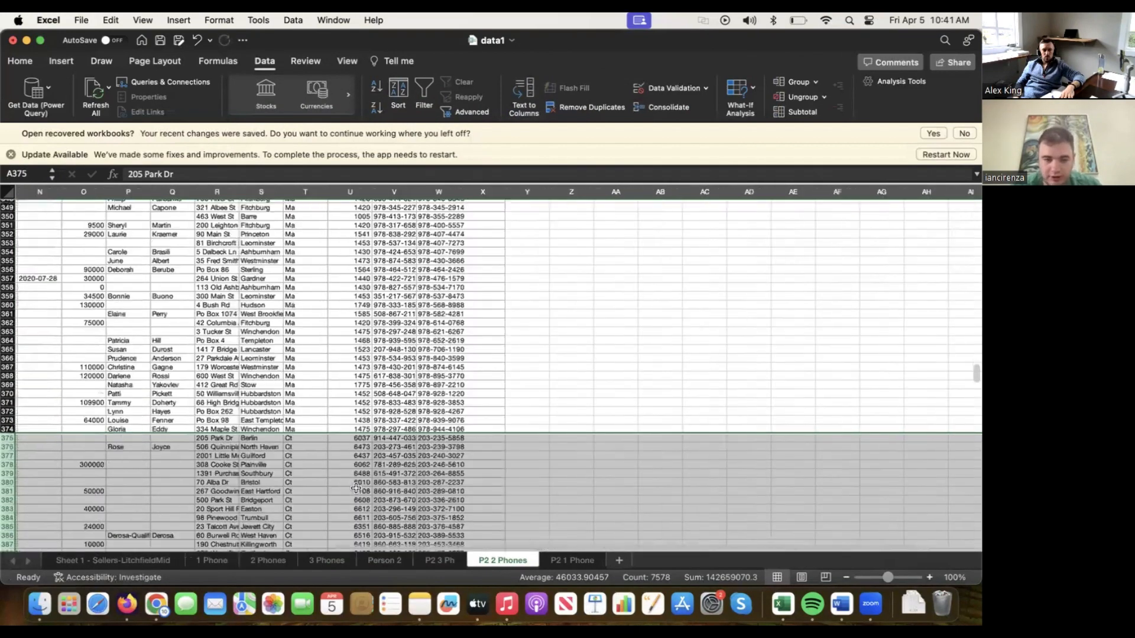
left_click_drag(648, 441, 648, 526)
right_click(656, 468)
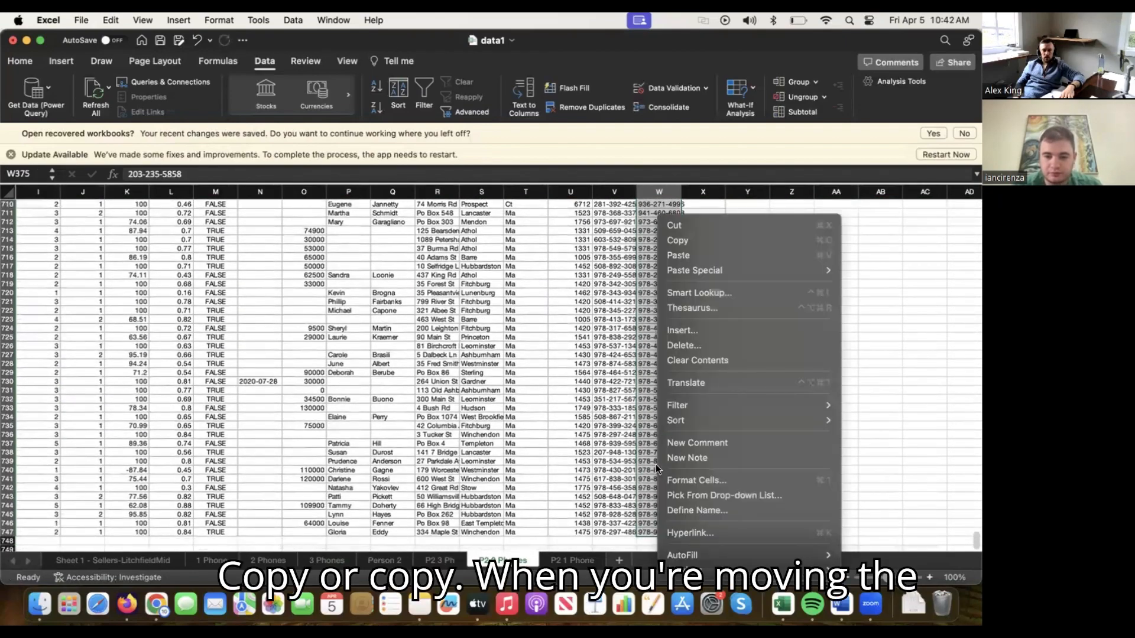
left_click(674, 226)
scroll(640, 286, "up", 20)
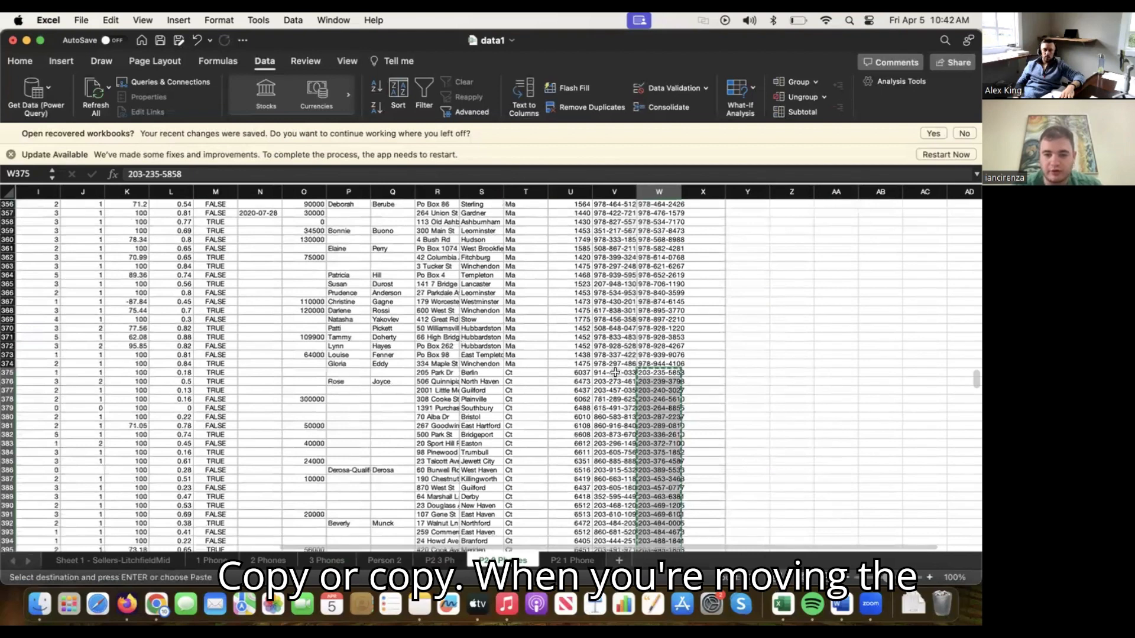
right_click(616, 373)
left_click(650, 254)
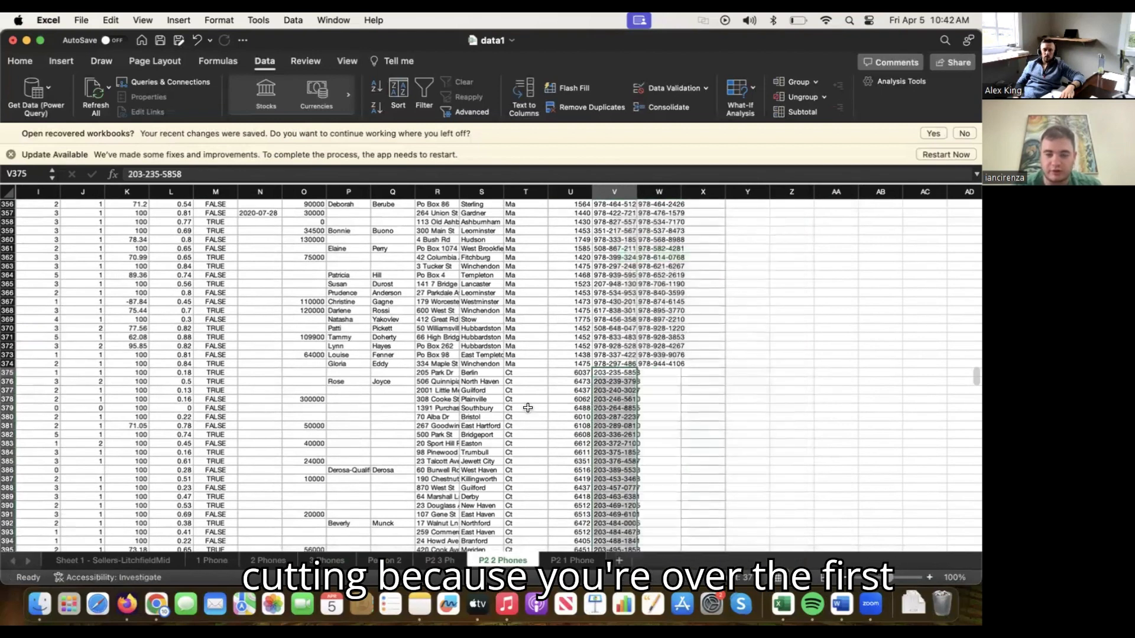
Delete the second phone number column W from the P2 2 Phones sheet.
right_click(661, 191)
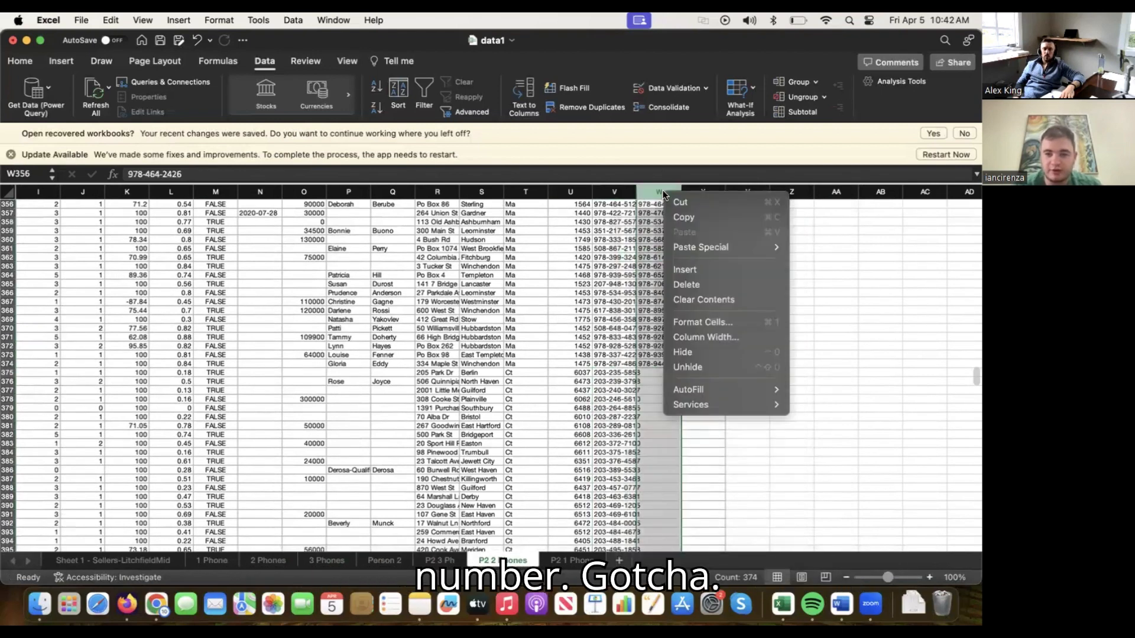
left_click(683, 284)
left_click(529, 328)
Cut all records below the header row of the P2 2 Phones sheet, from row 2 down to row 747.
scroll(960, 357, "up", 15)
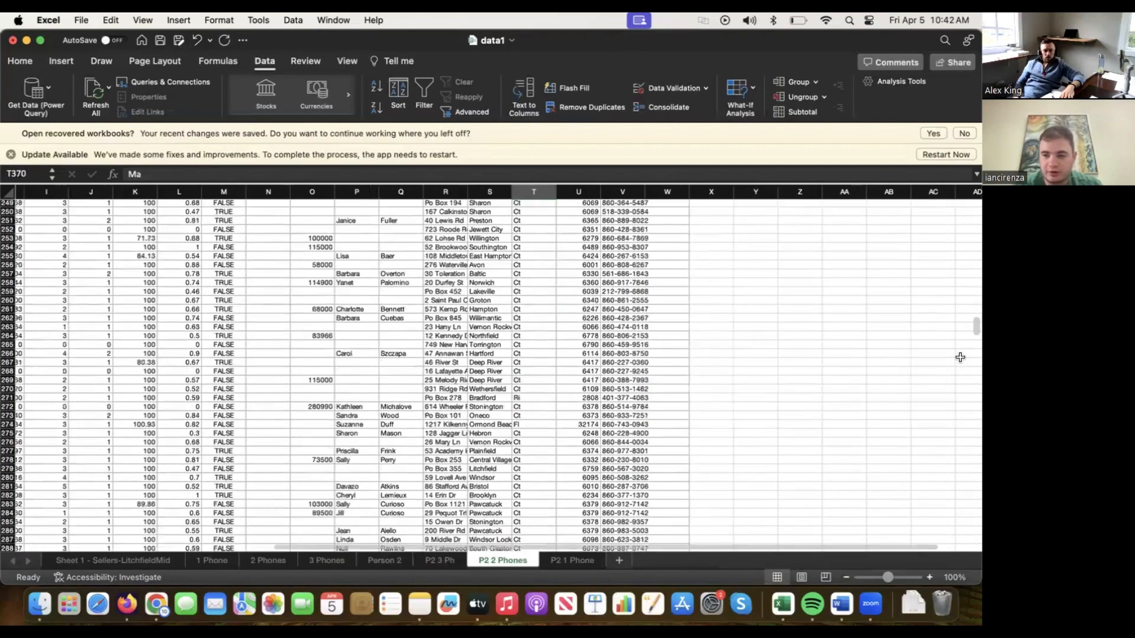
scroll(473, 355, "up", 20)
scroll(473, 355, "left", 10)
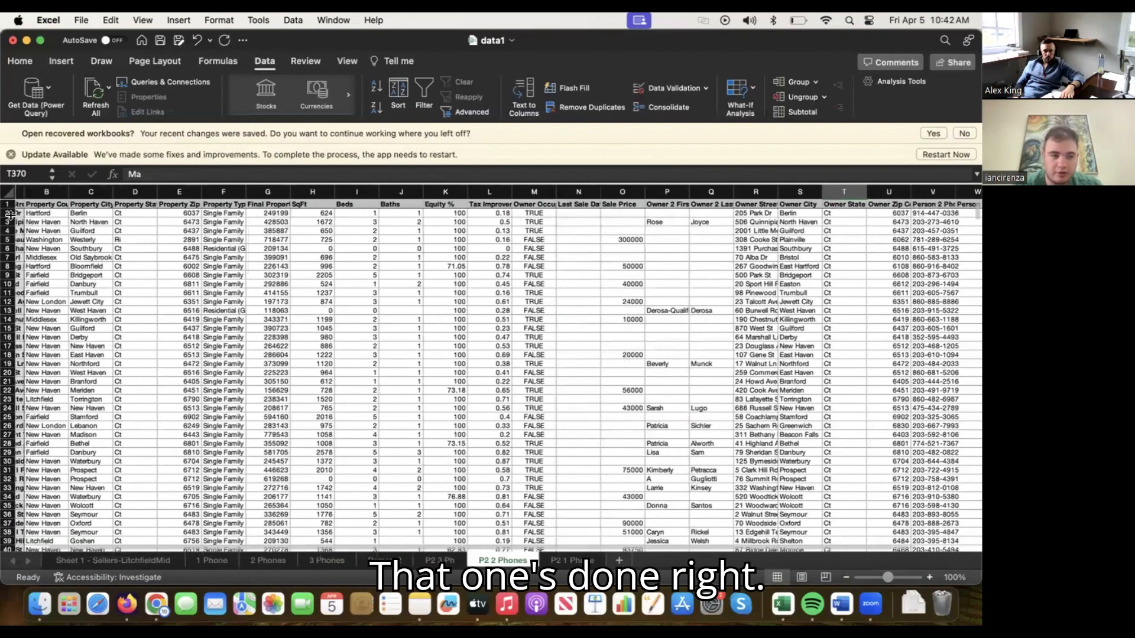
left_click(11, 214)
key("super+shift+Down")
right_click(318, 352)
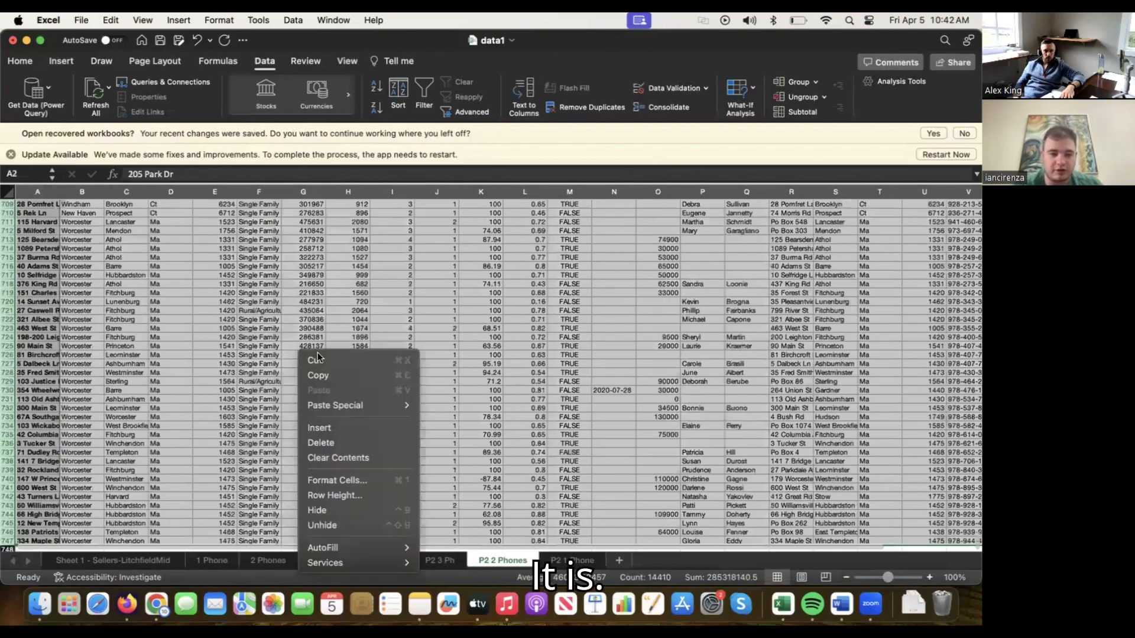